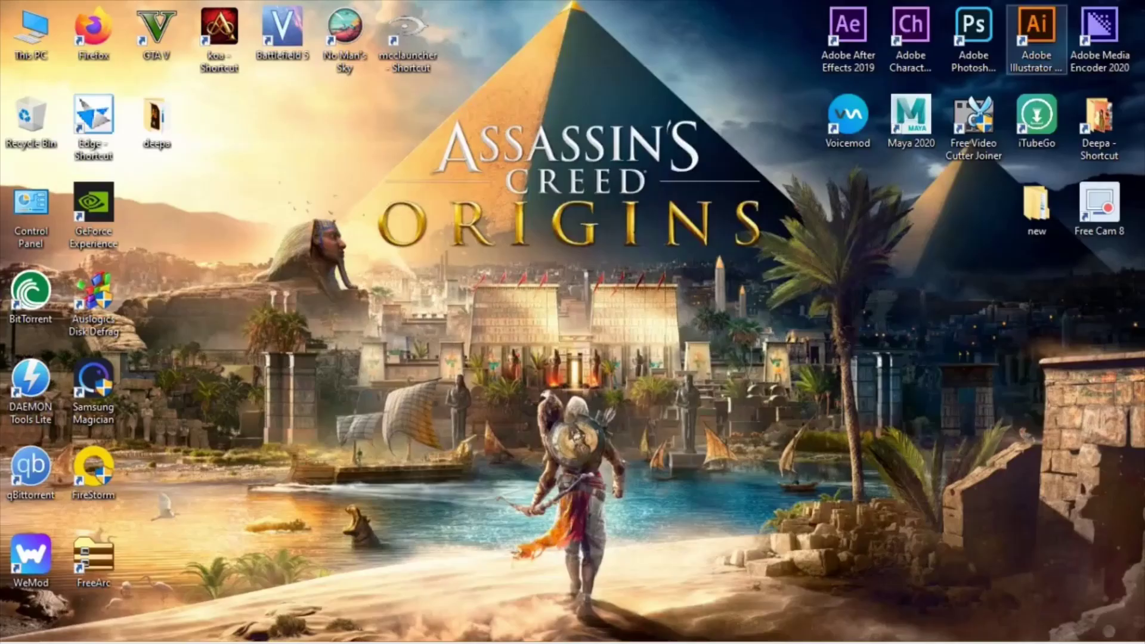
# Open Adobe Illustrator and create a new HDV/HDTV 1080 document of 1920 x 1080 px.
pyautogui.doubleClick(1037, 42)
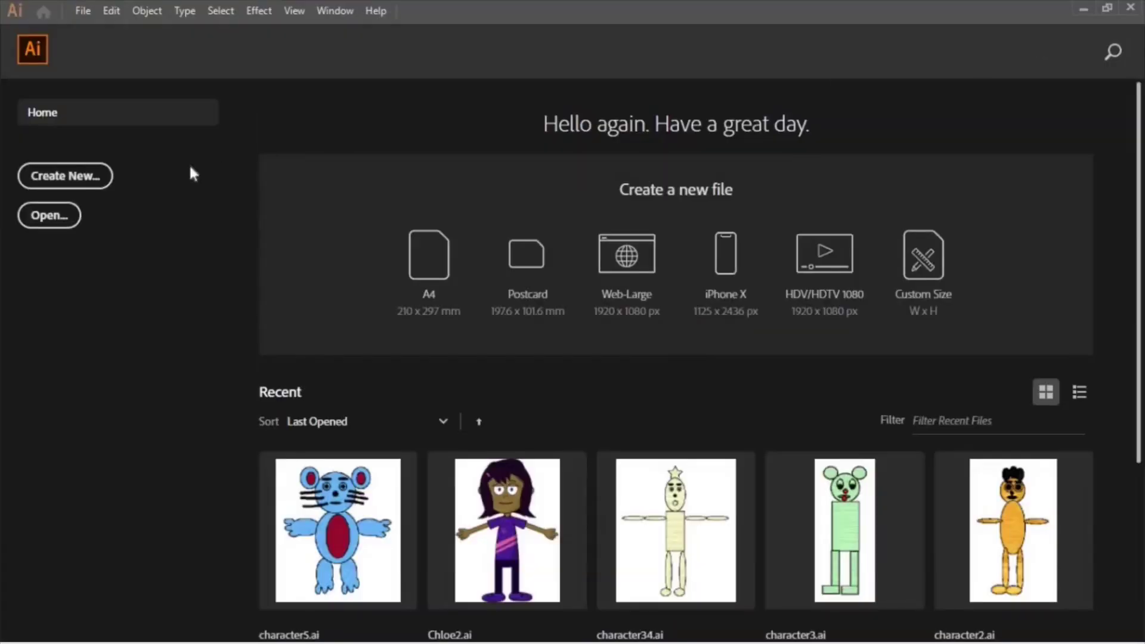
pyautogui.click(89, 173)
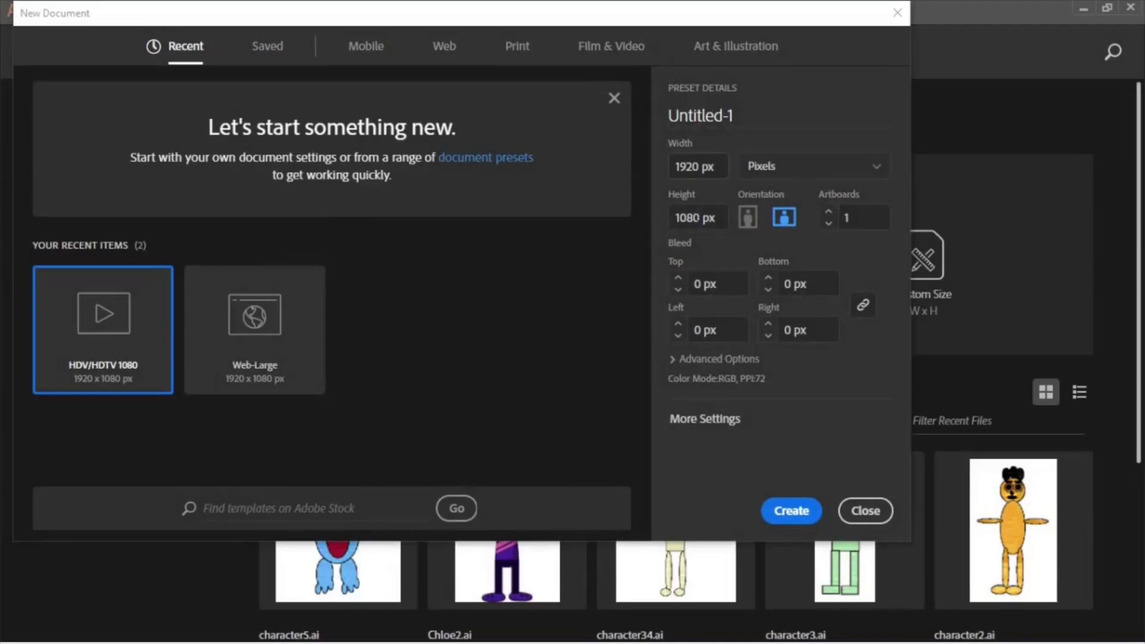
pyautogui.click(793, 512)
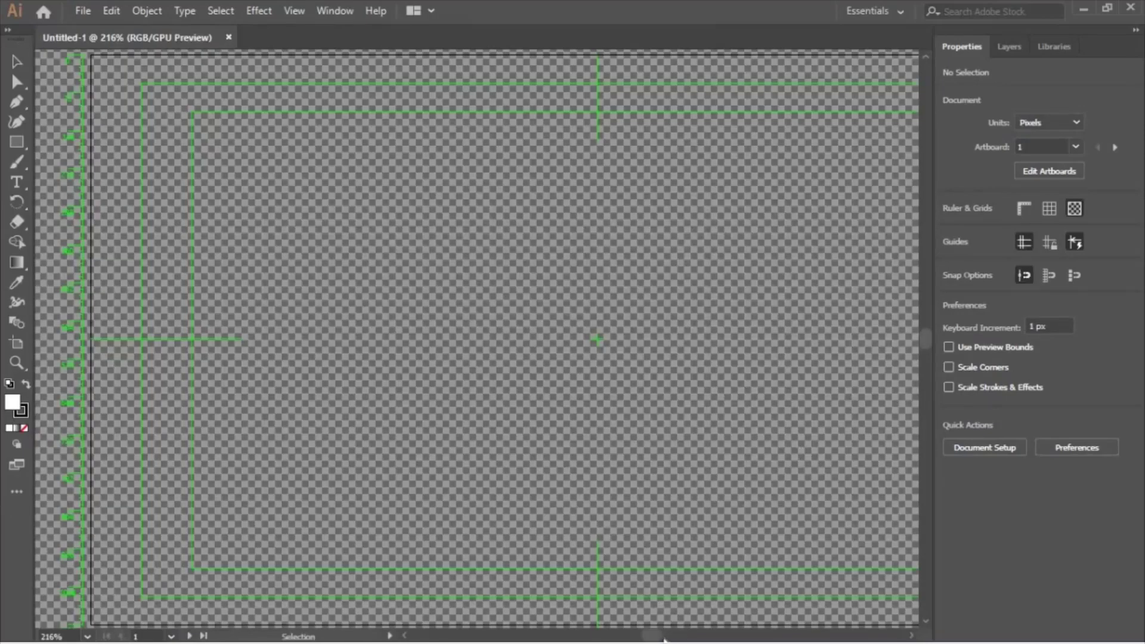
# Draw a pink circle in the upper middle of the artboard with the Ellipse tool and name it "head".
pyautogui.moveTo(661, 639); pyautogui.dragTo(670, 639)
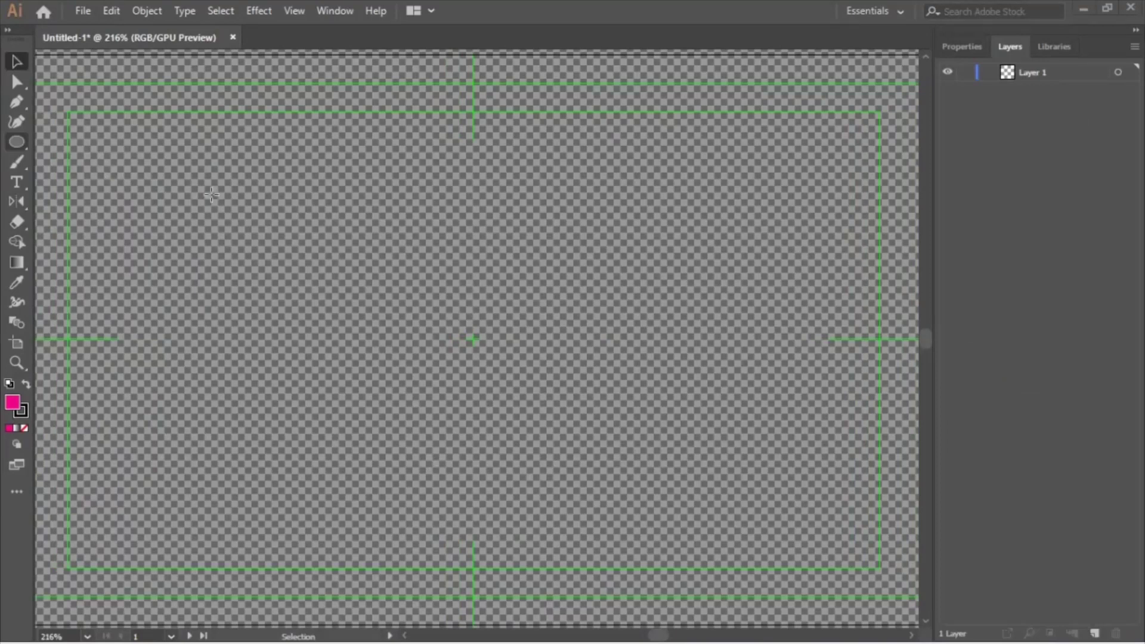
pyautogui.click(16, 141)
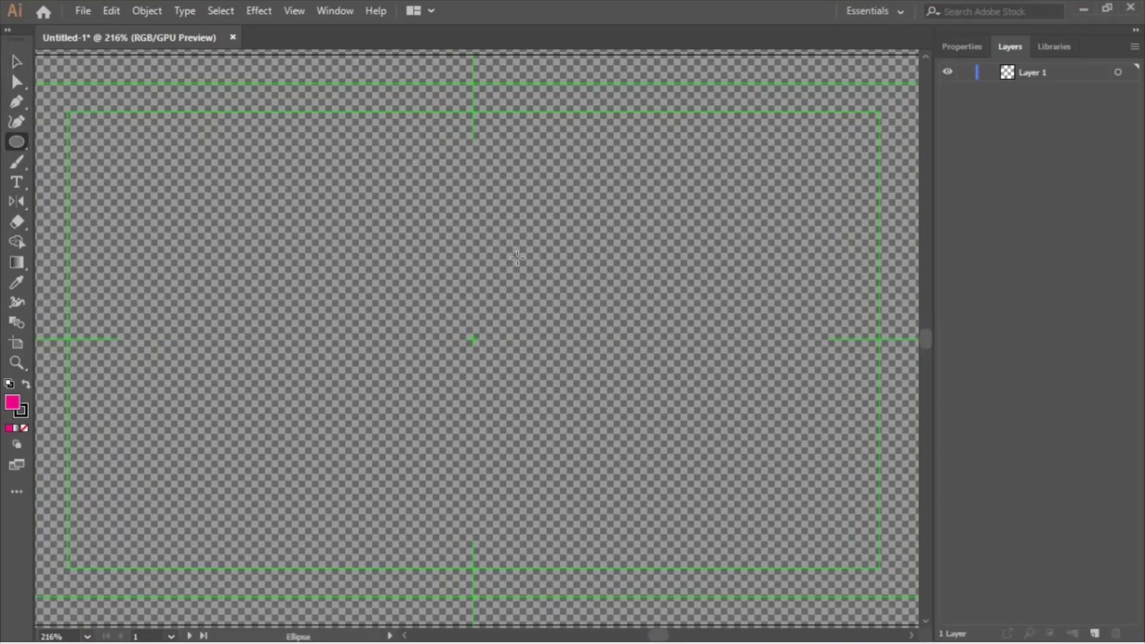
pyautogui.moveTo(420, 163); pyautogui.dragTo(547, 291)
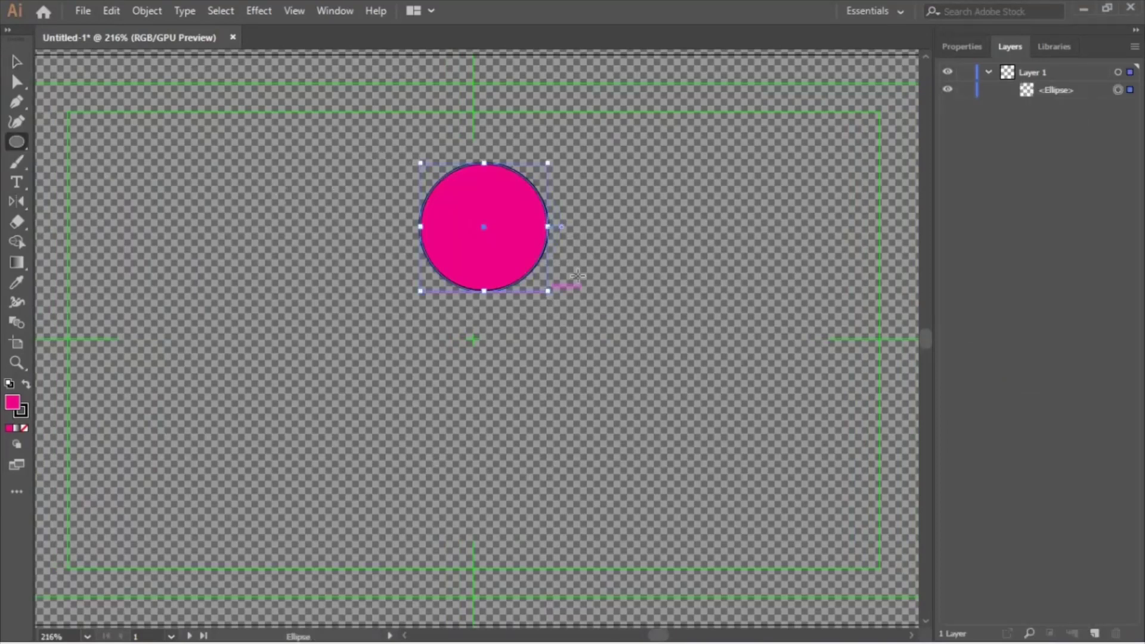
pyautogui.doubleClick(1069, 88)
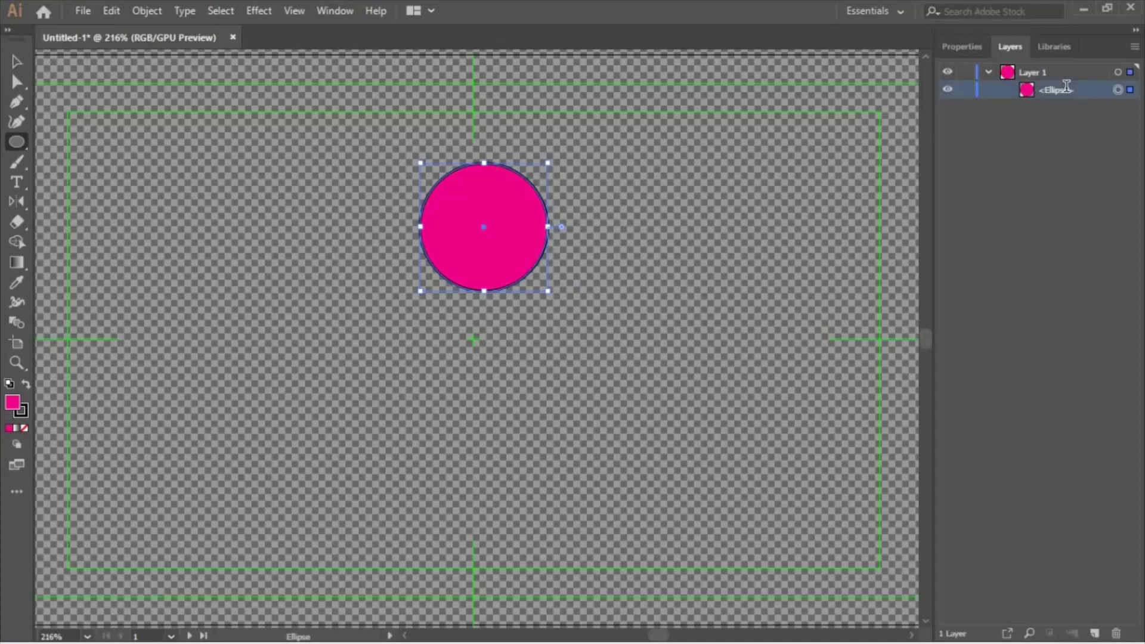
pyautogui.write('head')
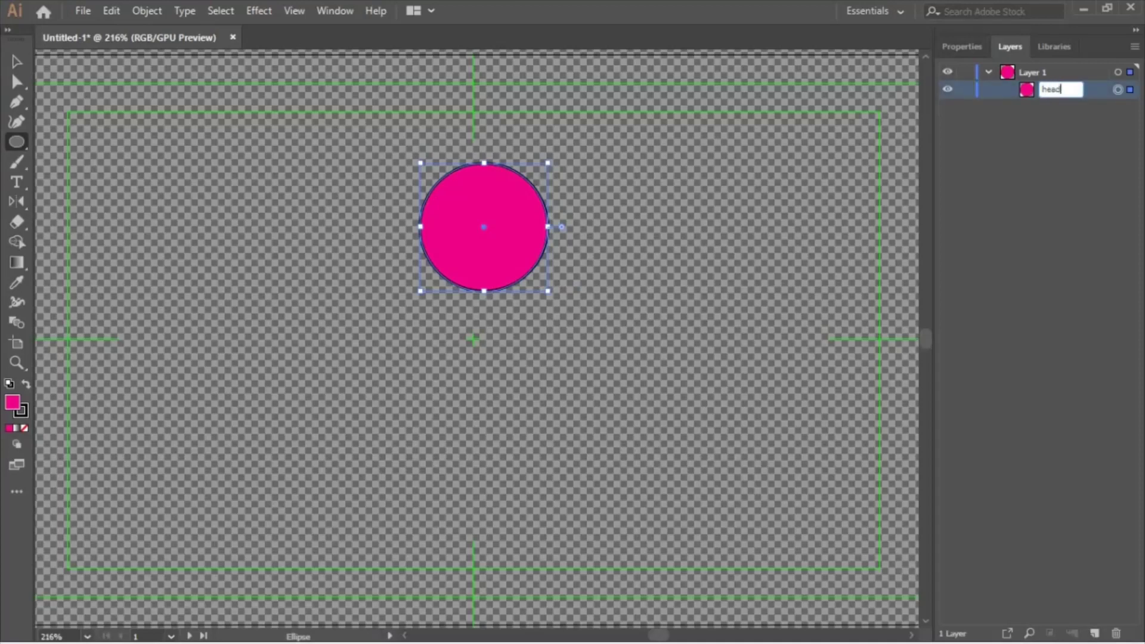
# Draw a small ear ellipse at the head's upper left and place a copy of it at the upper right.
pyautogui.moveTo(377, 147); pyautogui.dragTo(442, 204)
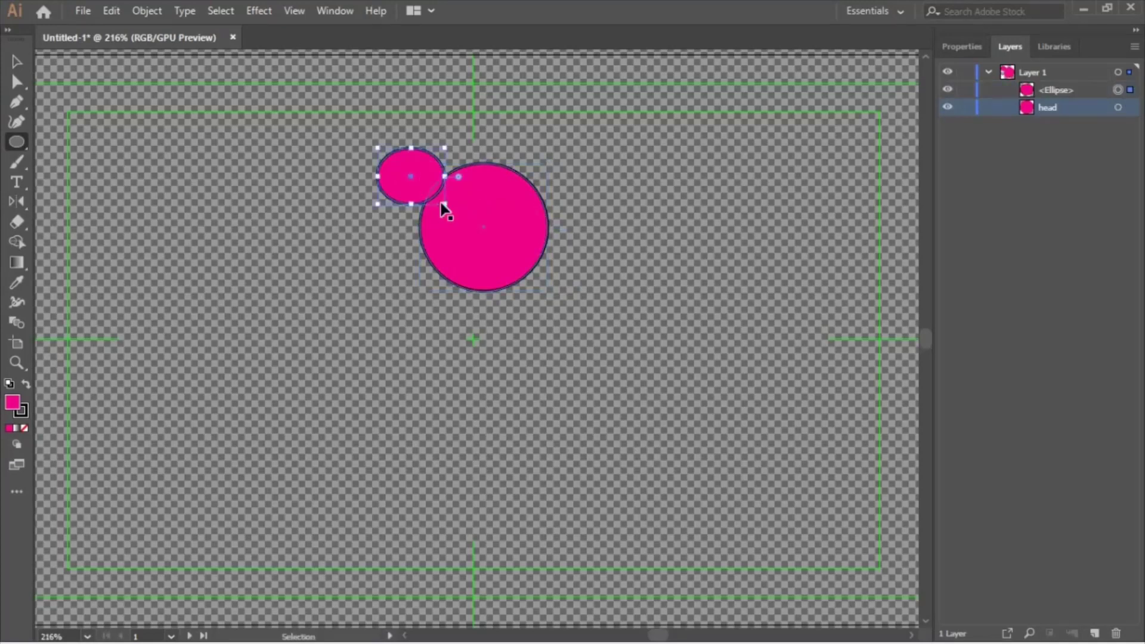
pyautogui.hotkey('ctrl', 'c')
pyautogui.hotkey('ctrl', 'v')
pyautogui.click(16, 63)
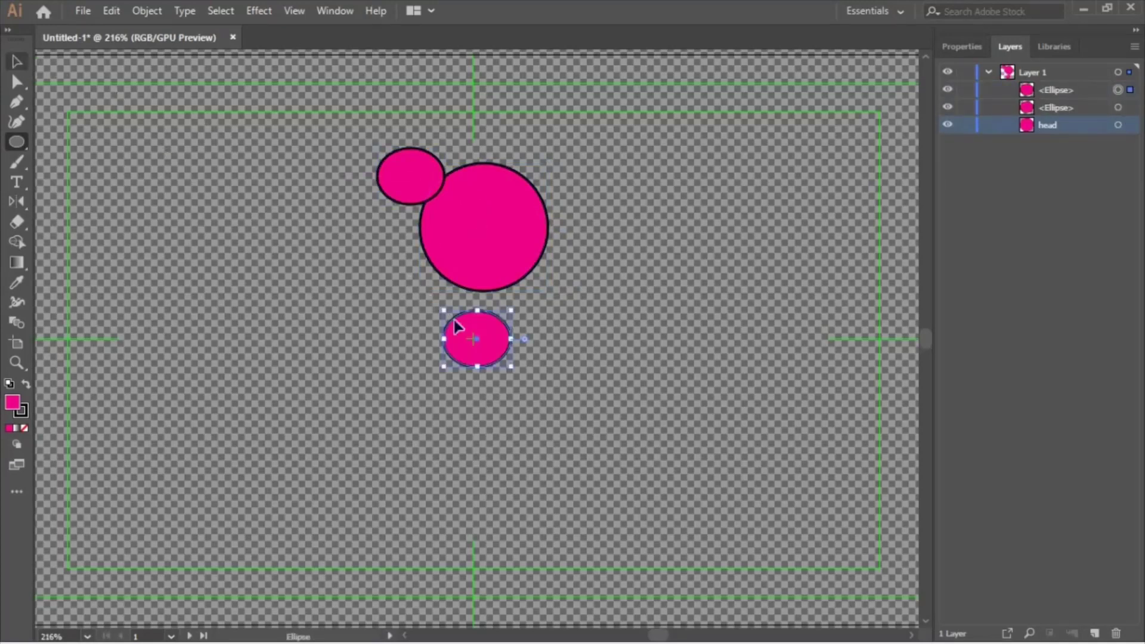
pyautogui.moveTo(574, 198); pyautogui.dragTo(571, 179)
# Rename the ear ellipse at the head's upper right "leftear" and the one at the upper left "rightear".
pyautogui.doubleClick(1050, 88)
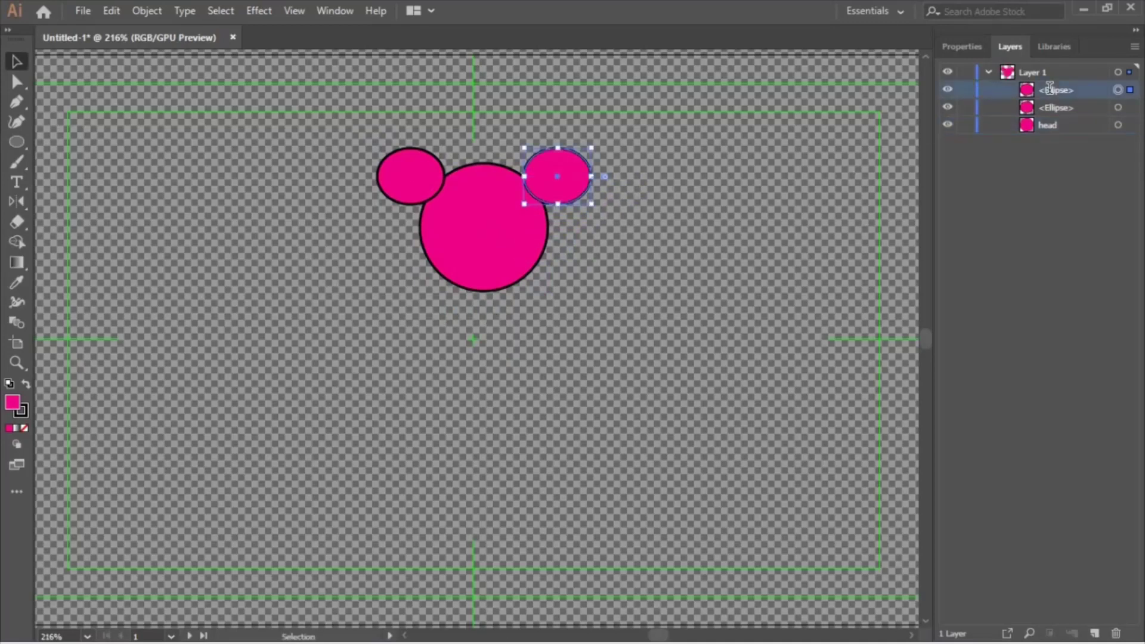
pyautogui.press('BackSpace')
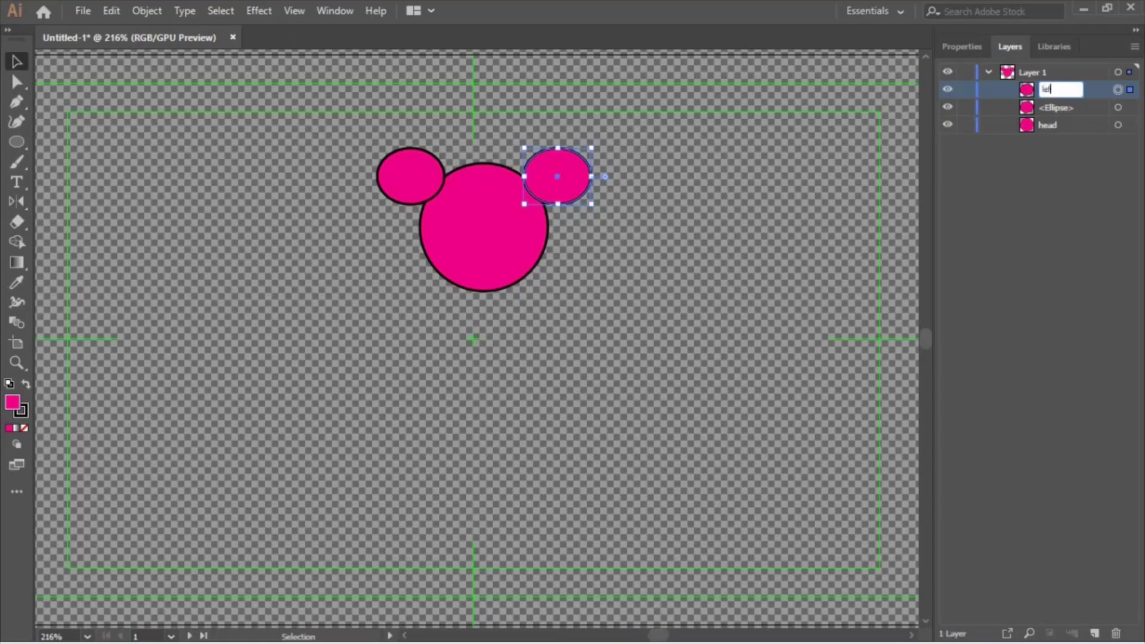
pyautogui.write('leftear')
pyautogui.click(1118, 108)
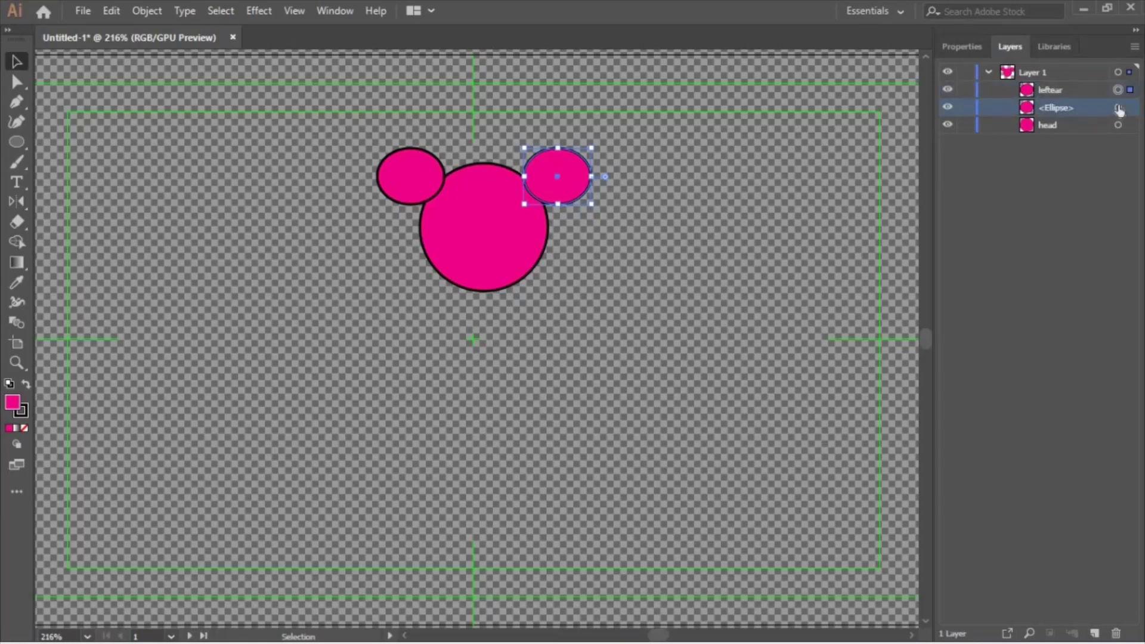
pyautogui.doubleClick(1050, 106)
pyautogui.write('rightear')
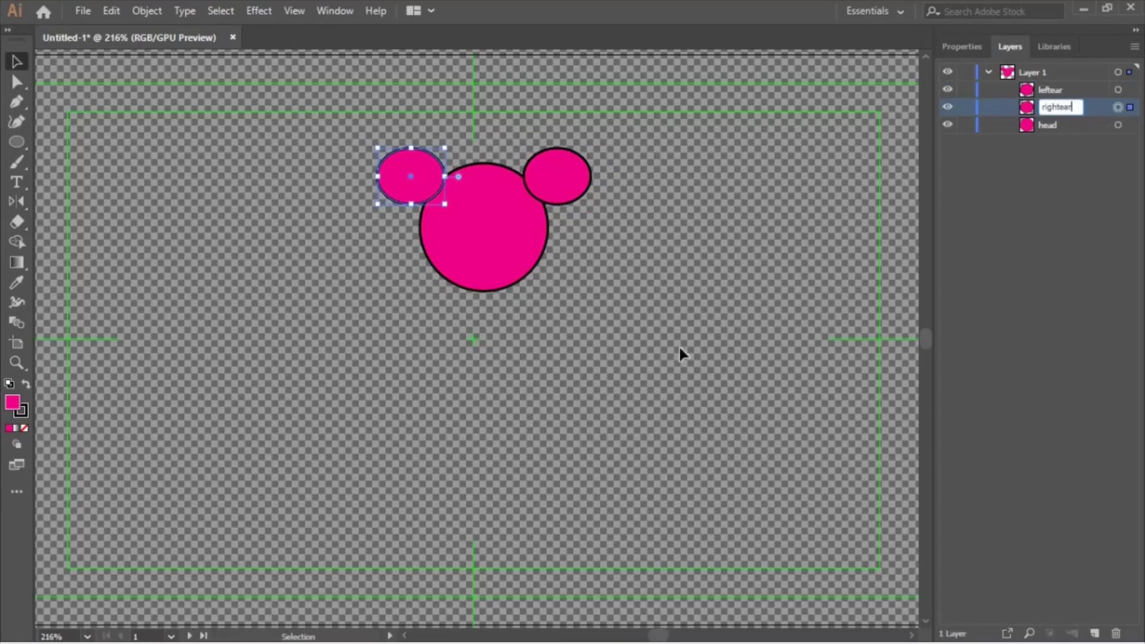
# Draw a large body ellipse directly below the head, narrow it slightly from both sides and name it "body".
pyautogui.click(16, 143)
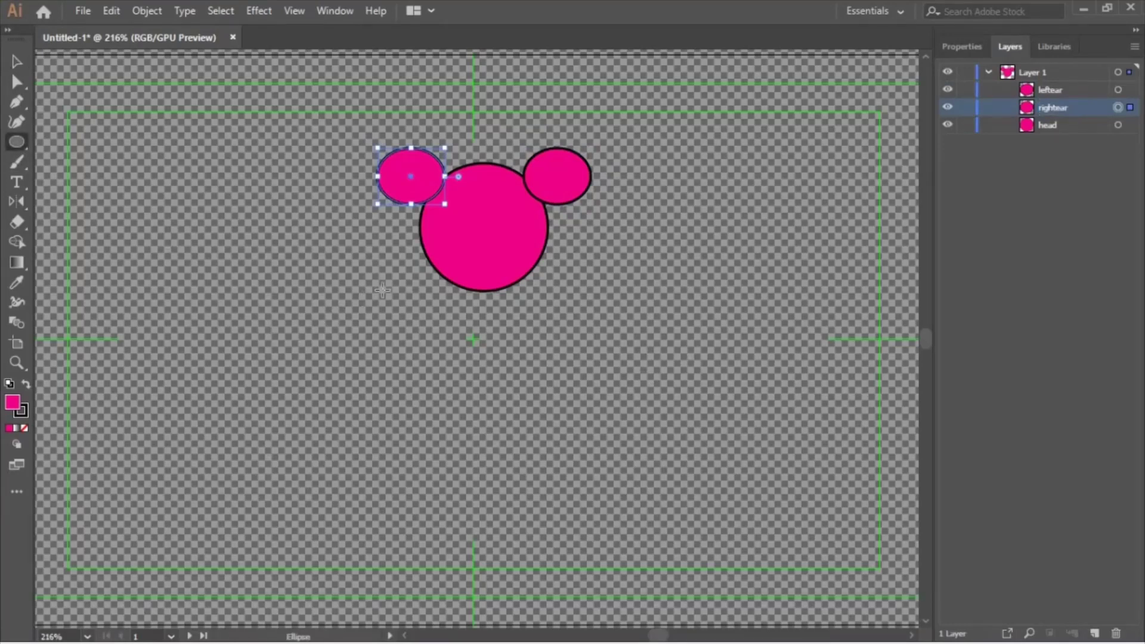
pyautogui.moveTo(481, 366); pyautogui.dragTo(563, 448)
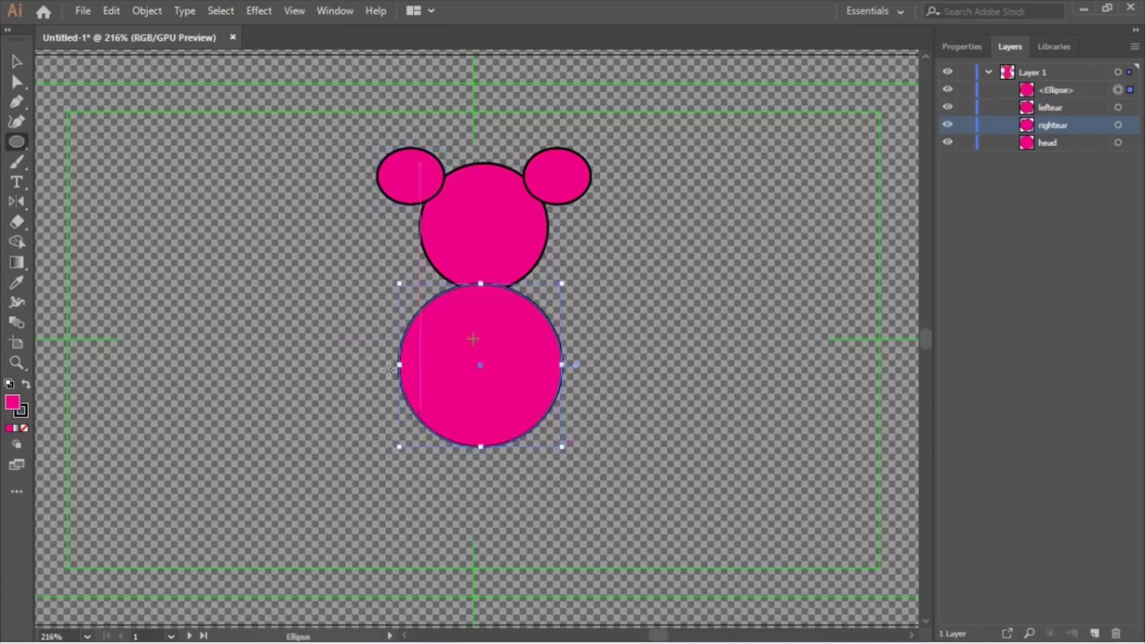
pyautogui.moveTo(411, 368); pyautogui.dragTo(423, 368)
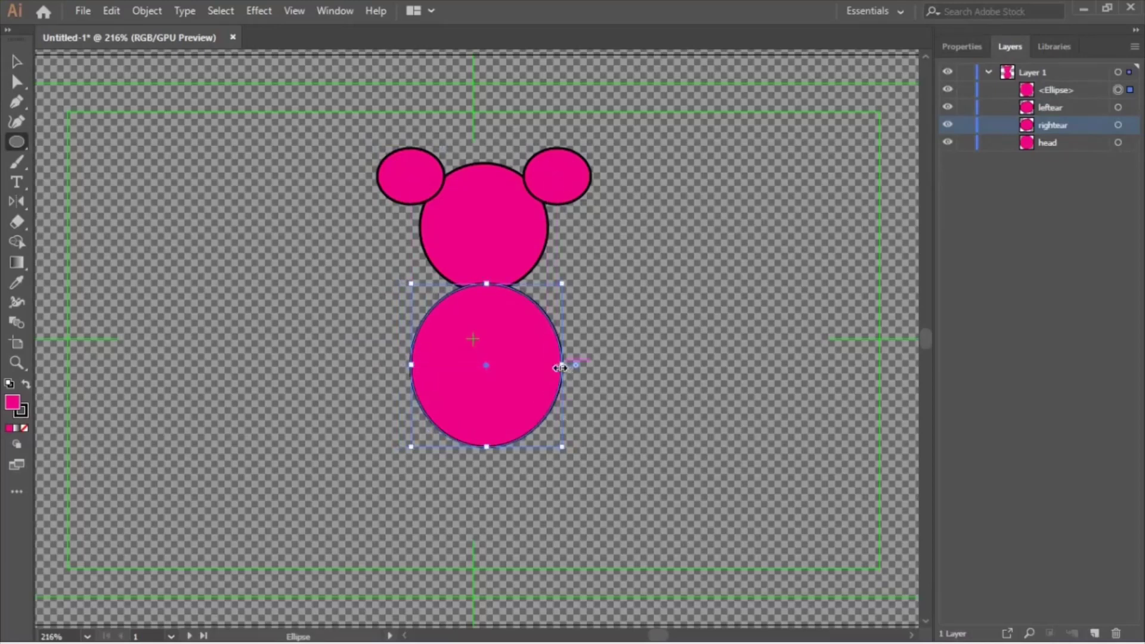
pyautogui.moveTo(561, 367); pyautogui.dragTo(558, 367)
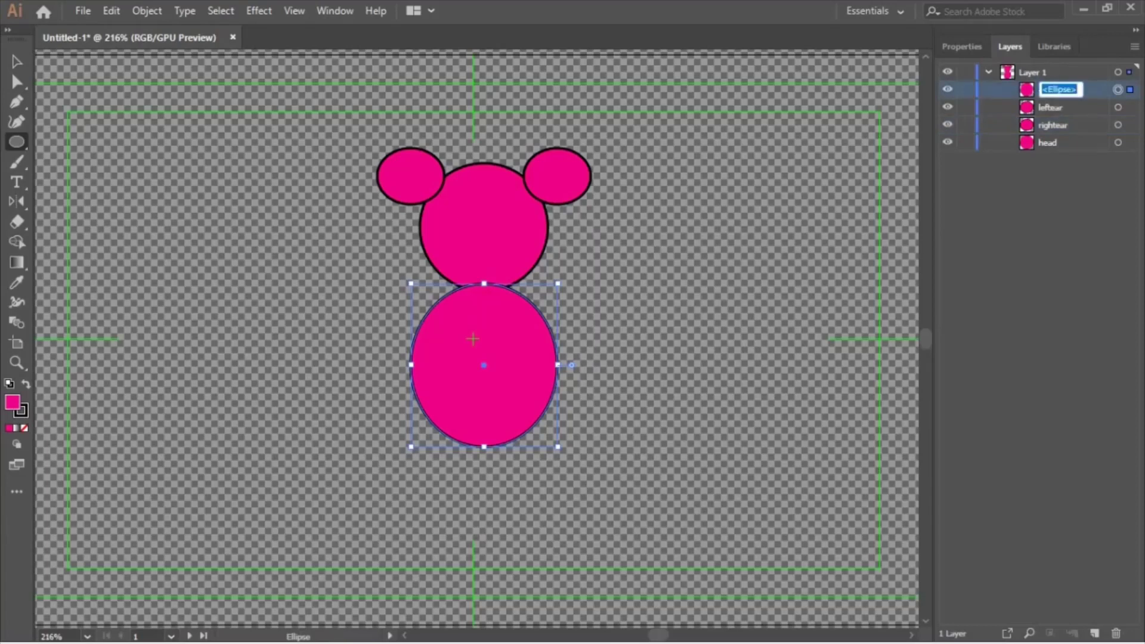
pyautogui.write('body')
# Draw a flat arm ellipse with a small finger ellipse beside the figure and stack two finger copies beneath the first.
pyautogui.moveTo(301, 294); pyautogui.dragTo(207, 275)
pyautogui.hotkey('ctrl', 'c')
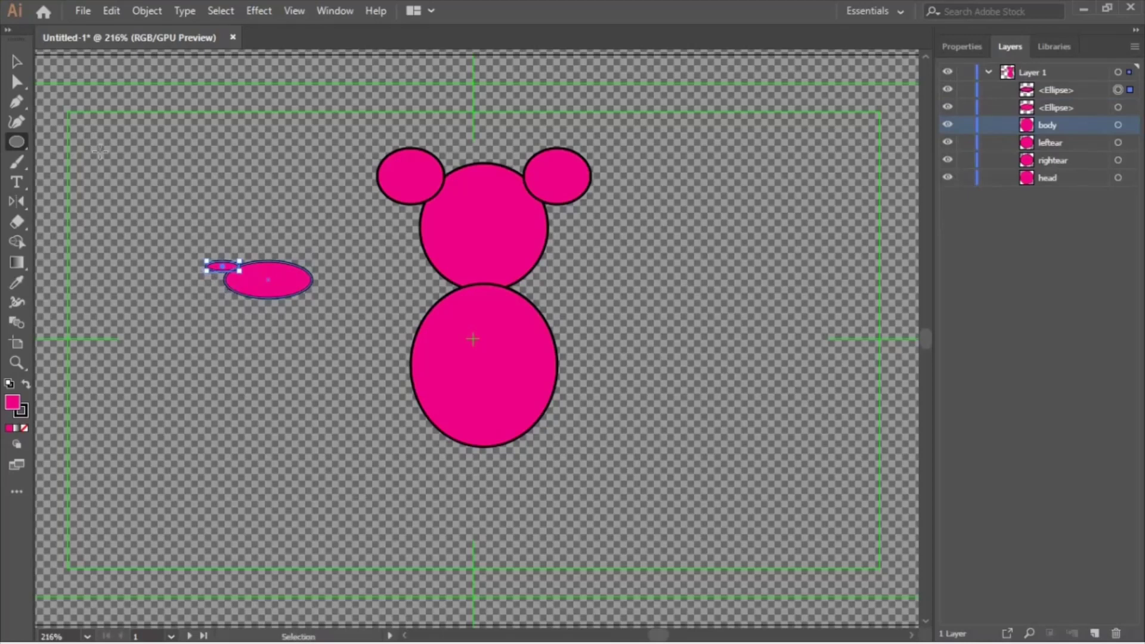
pyautogui.hotkey('ctrl', 'v')
pyautogui.hotkey('ctrl', 'v')
pyautogui.press('v')
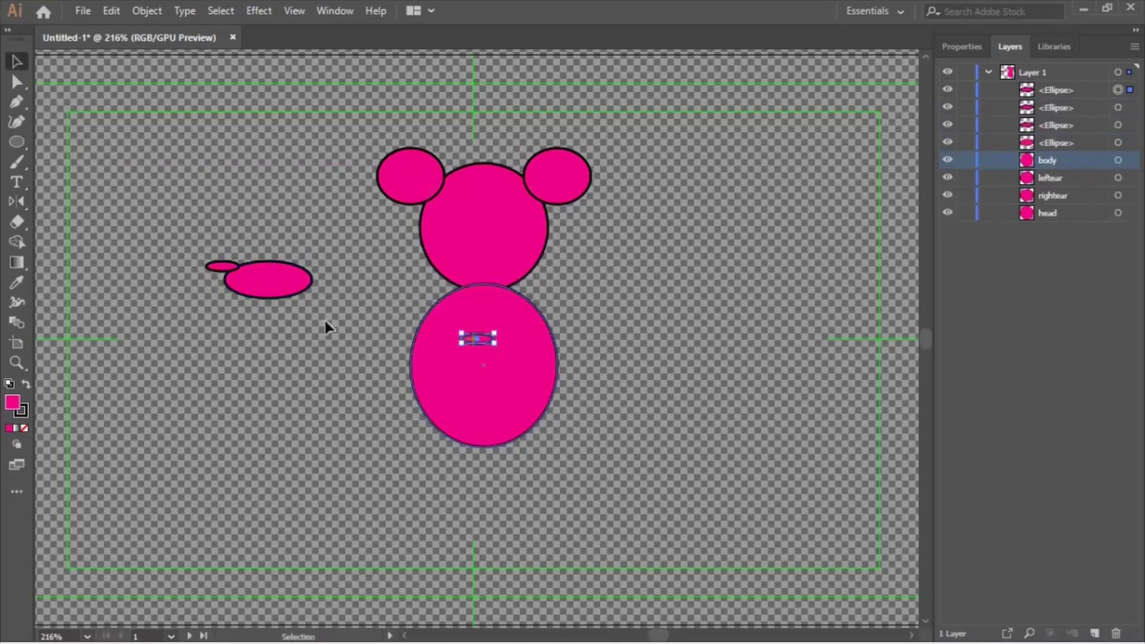
pyautogui.moveTo(481, 339); pyautogui.dragTo(228, 284)
pyautogui.moveTo(486, 340); pyautogui.dragTo(234, 294)
# Select the arm ellipse with its three finger ellipses and unite them into a single shape.
pyautogui.moveTo(191, 223); pyautogui.dragTo(275, 316)
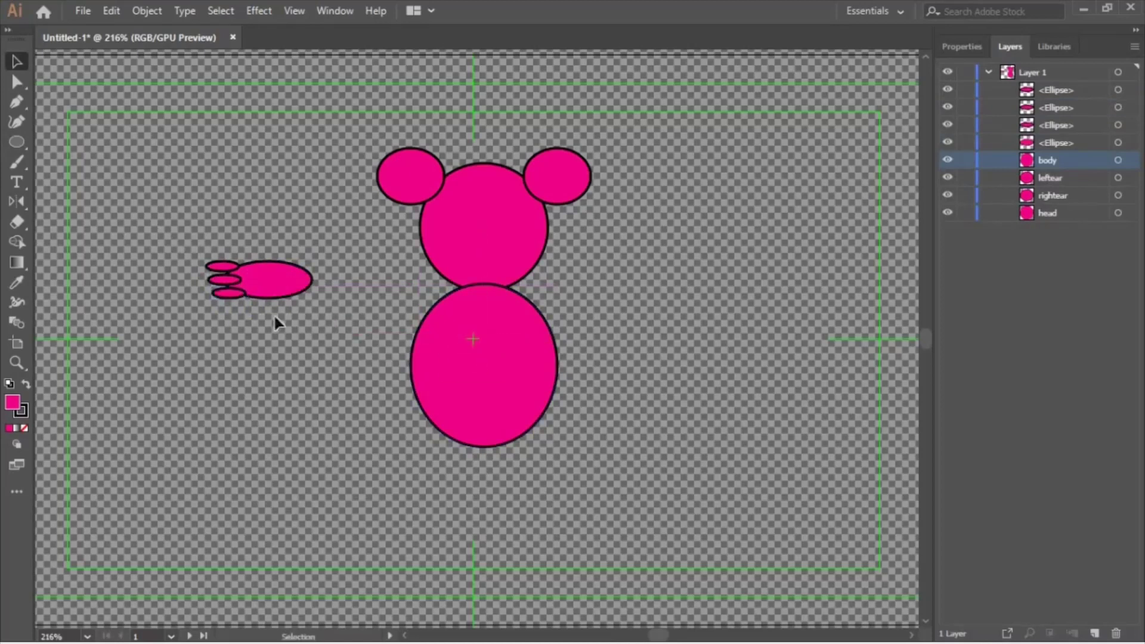
pyautogui.moveTo(329, 341); pyautogui.dragTo(327, 340)
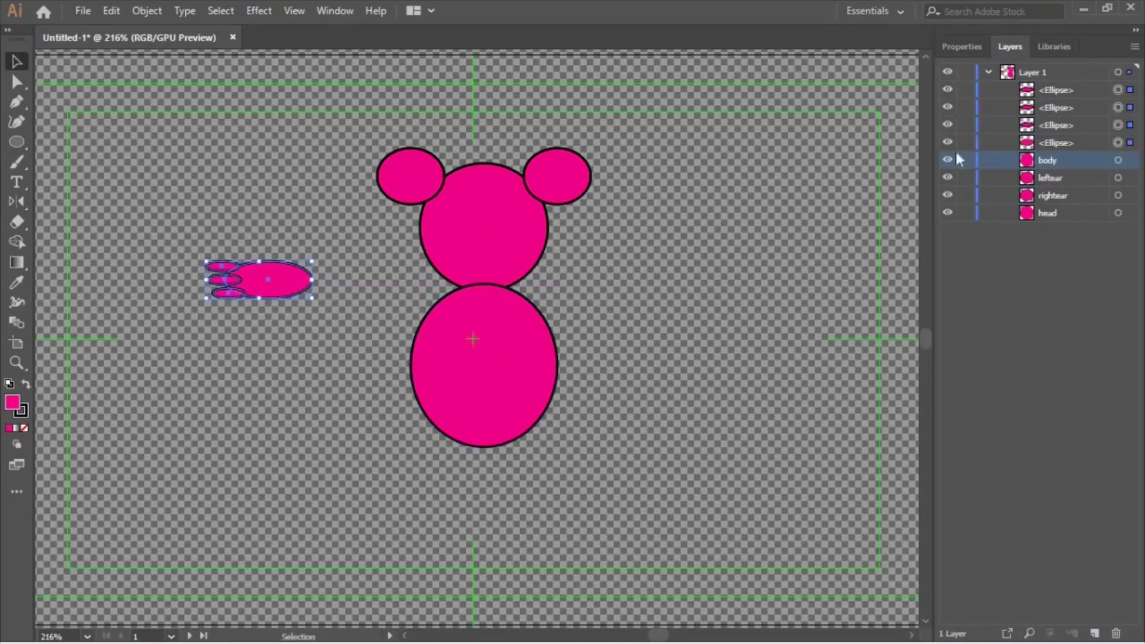
pyautogui.click(962, 46)
pyautogui.click(961, 448)
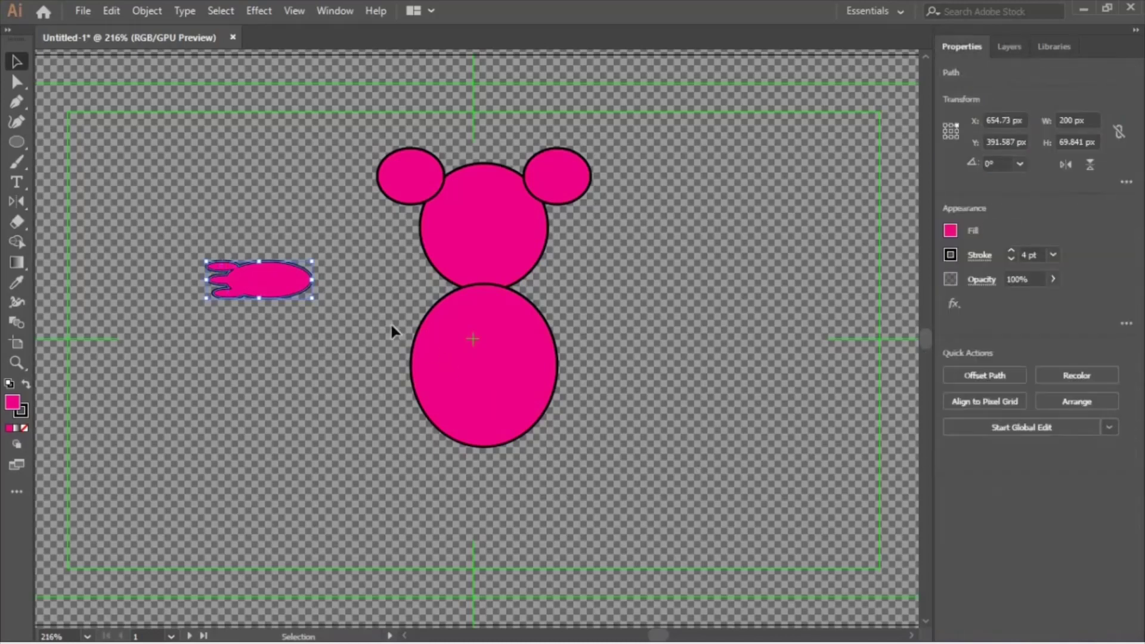
# Move the united arm so it touches the body's upper left edge and name it "righthand".
pyautogui.moveTo(305, 285); pyautogui.dragTo(376, 405)
pyautogui.click(316, 353)
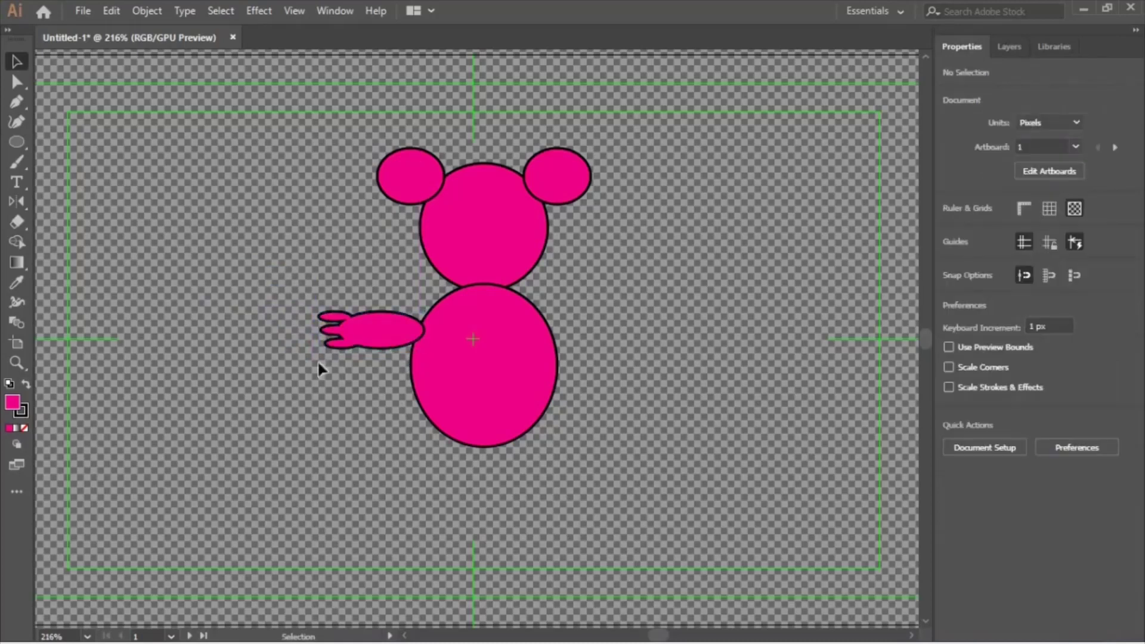
pyautogui.click(352, 350)
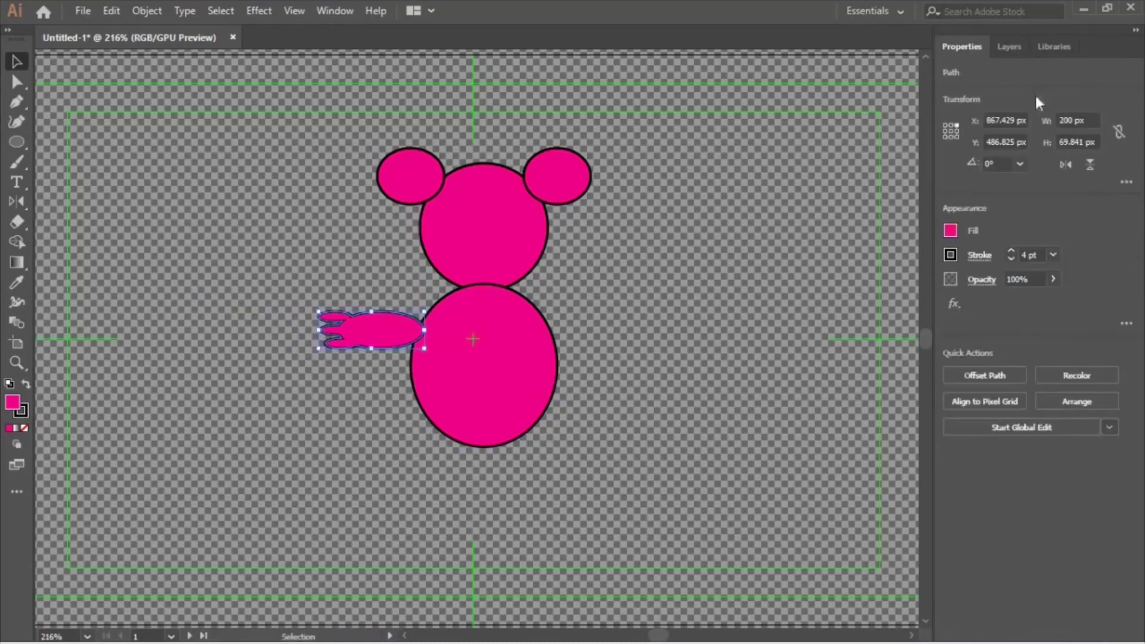
pyautogui.click(1021, 46)
pyautogui.doubleClick(1055, 89)
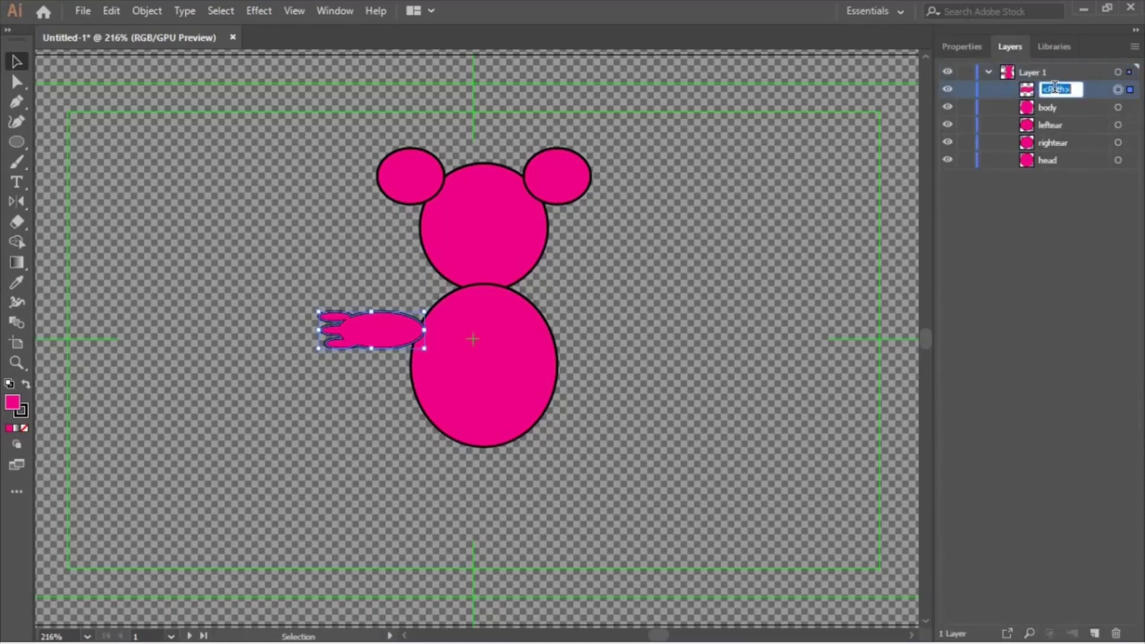
pyautogui.write('righthand')
pyautogui.click(363, 377)
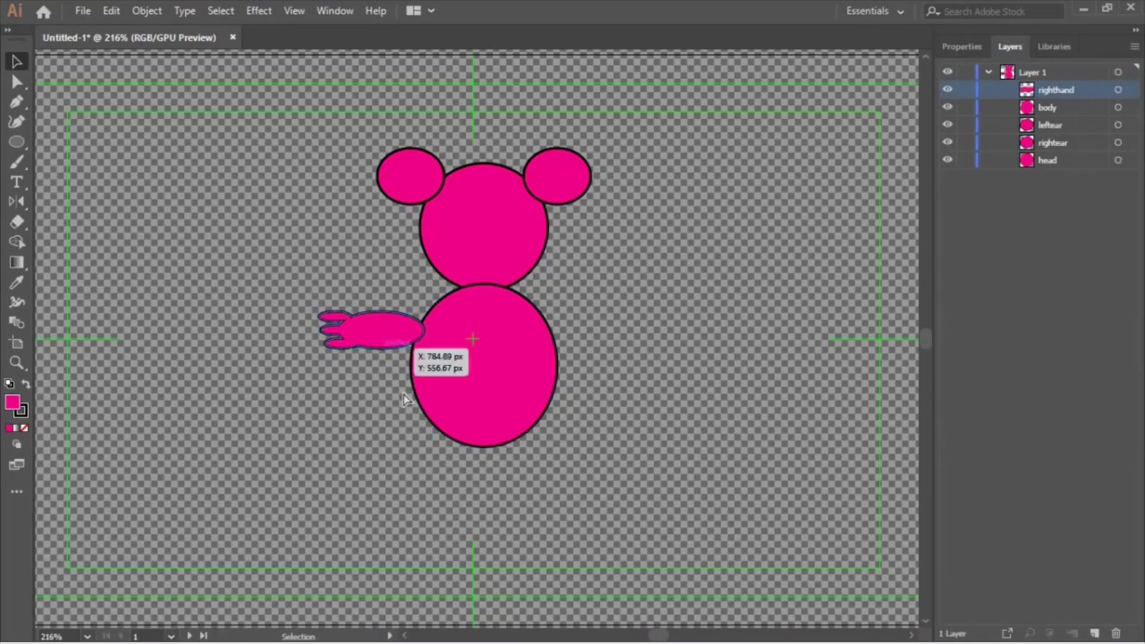
# Duplicate the arm, placing one copy at the body's right and two below the body, and delete the spare copy.
pyautogui.click(382, 346)
pyautogui.hotkey('ctrl', 'c')
pyautogui.click(413, 436)
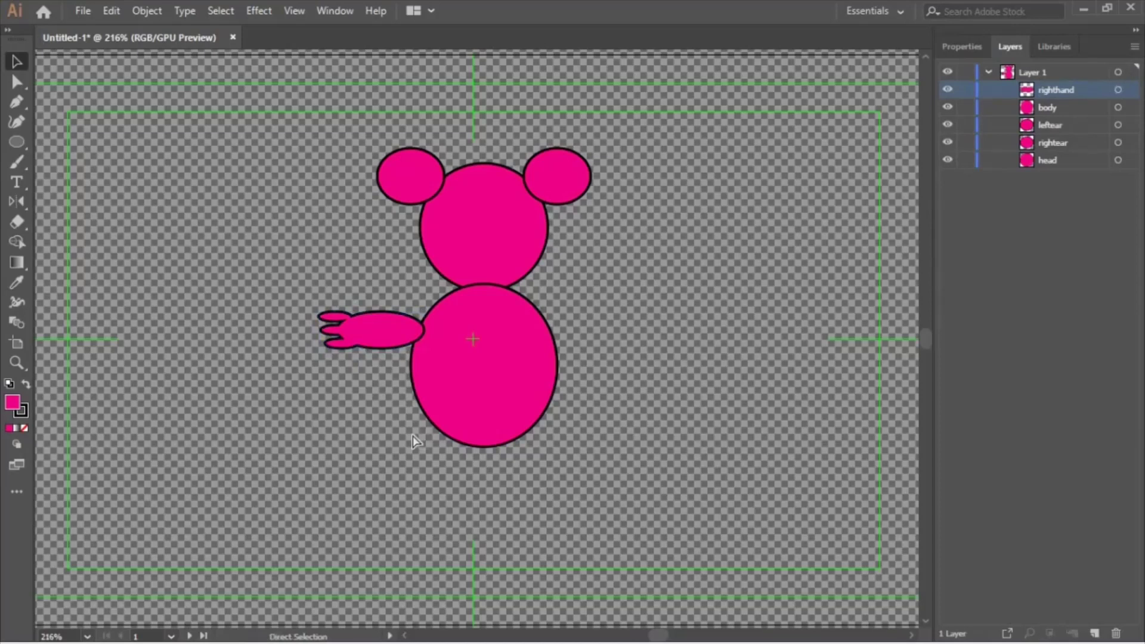
pyautogui.hotkey('ctrl', 'v')
pyautogui.hotkey('ctrl', 'v')
pyautogui.hotkey('ctrl', 'v')
pyautogui.hotkey('ctrl', 'v')
pyautogui.moveTo(492, 340); pyautogui.dragTo(552, 465)
pyautogui.click(512, 350)
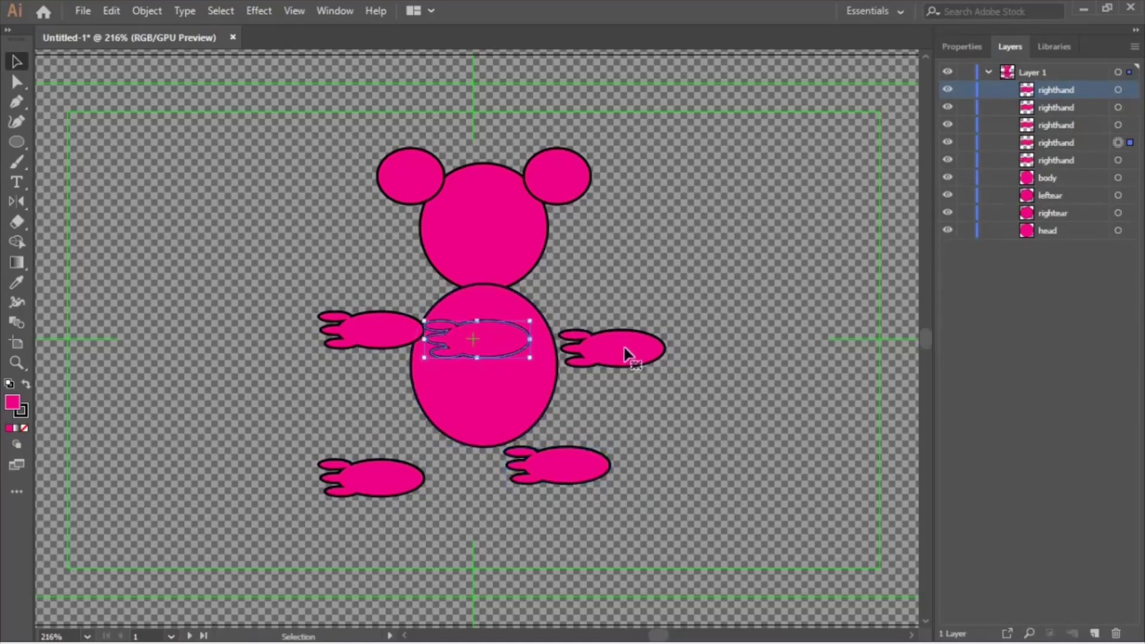
pyautogui.press('Delete')
# Reflect the arm copy at the body's right horizontally so its fingers point outward.
pyautogui.click(624, 352)
pyautogui.click(22, 205)
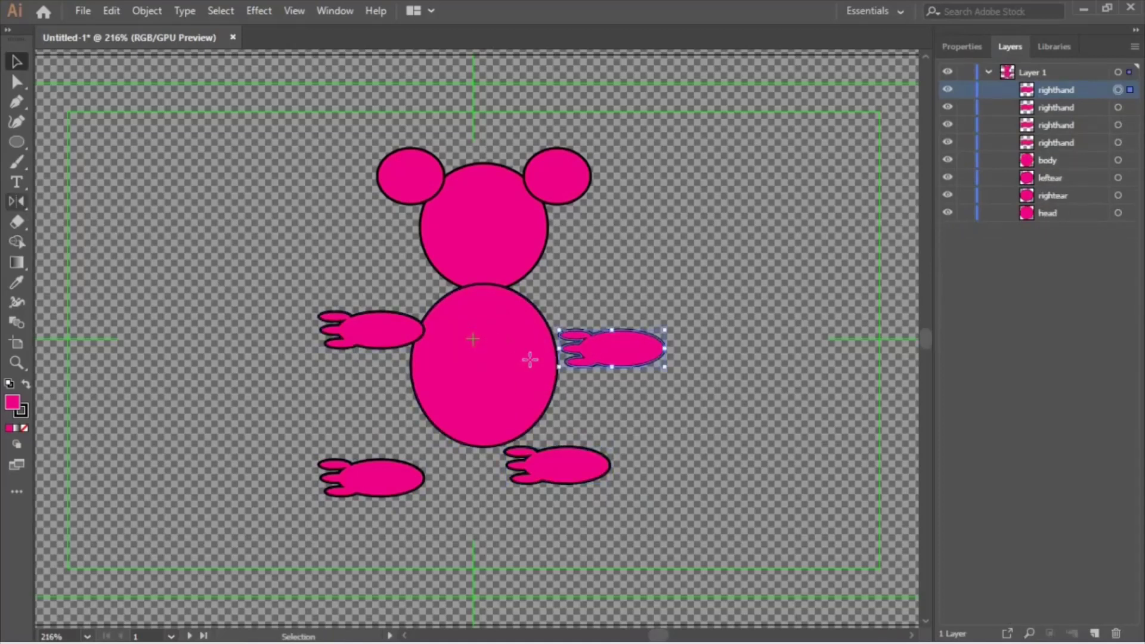
pyautogui.moveTo(582, 367); pyautogui.dragTo(713, 349)
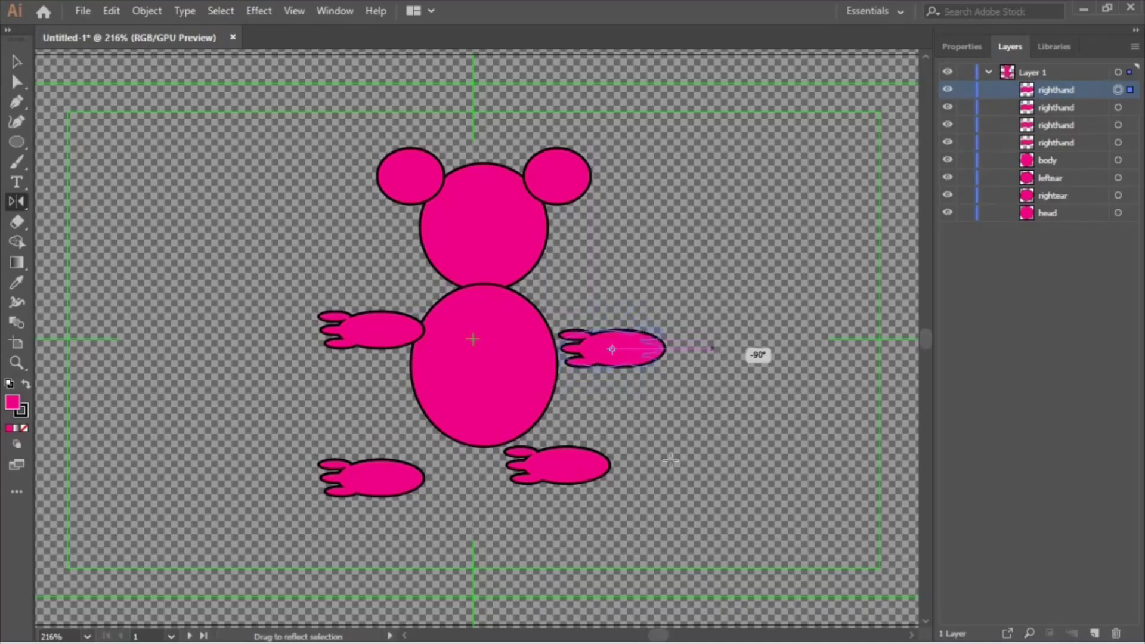
pyautogui.moveTo(671, 460); pyautogui.dragTo(664, 462)
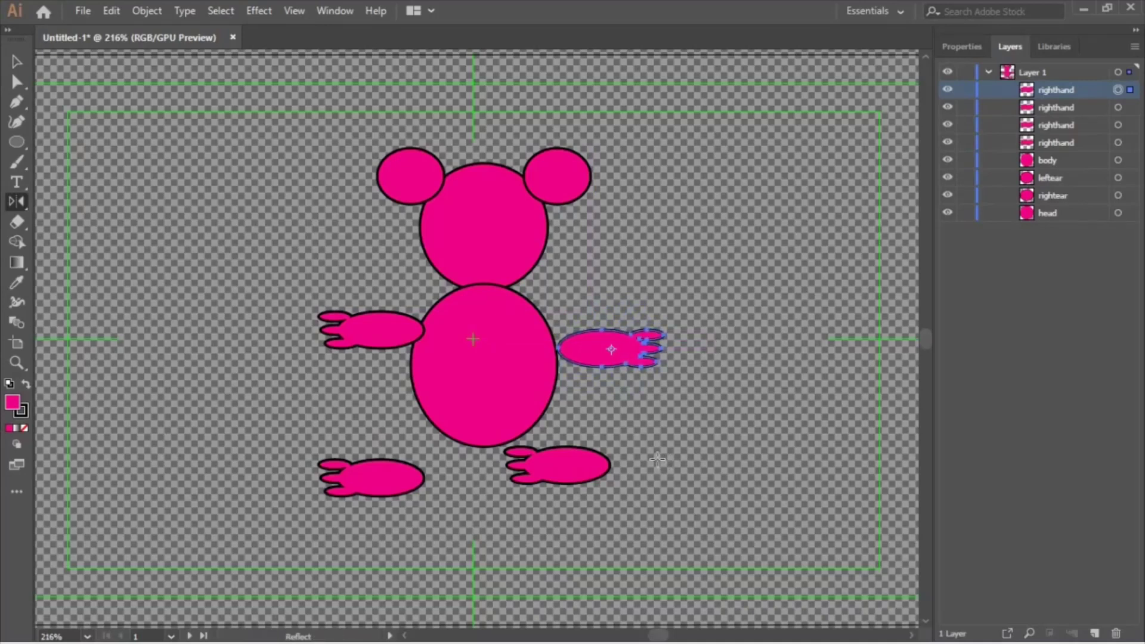
# Nudge the mirrored arm up and left until it meets the body's right edge, level with the other arm.
pyautogui.press('Left')
pyautogui.press('Up')
pyautogui.press('Up')
pyautogui.press('Up')
pyautogui.press('Up')
pyautogui.press('Up')
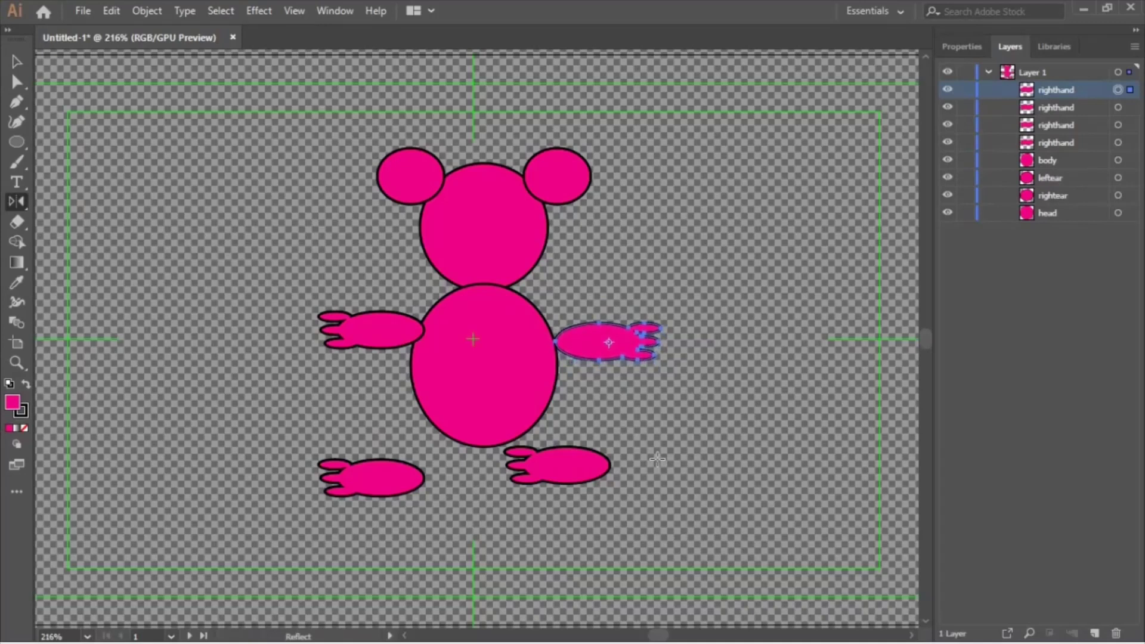
pyautogui.press('Left')
pyautogui.press('Left')
pyautogui.press('Left')
pyautogui.press('Left')
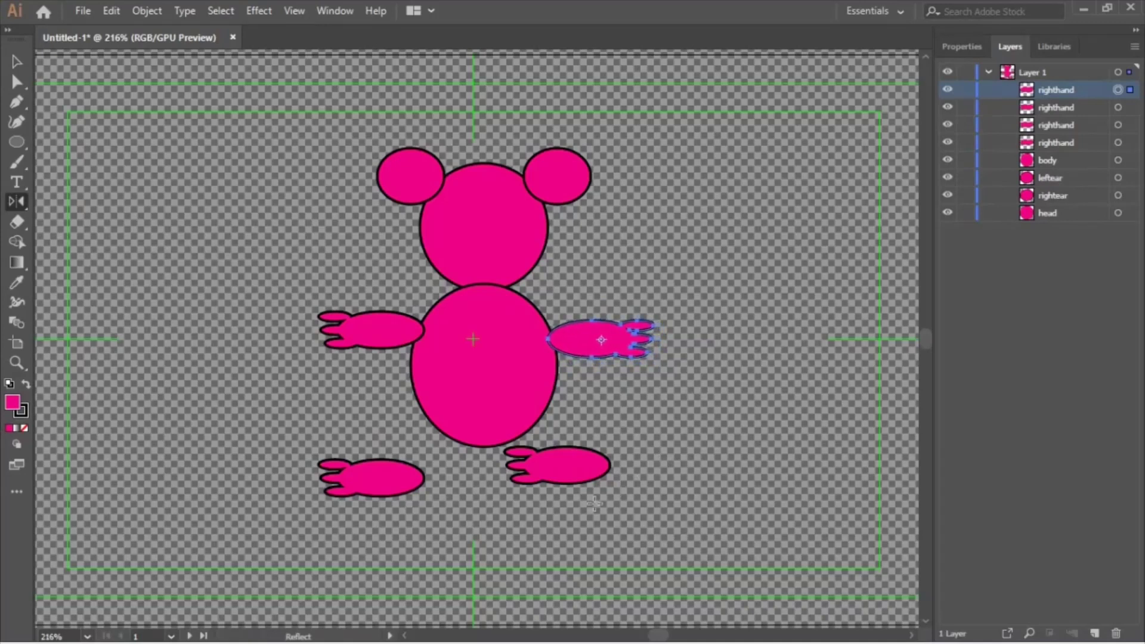
# Rotate the two arm copies below the body so their fingers point downward, and place them side by side under the body as legs.
pyautogui.click(17, 62)
pyautogui.press('v')
pyautogui.click(382, 477)
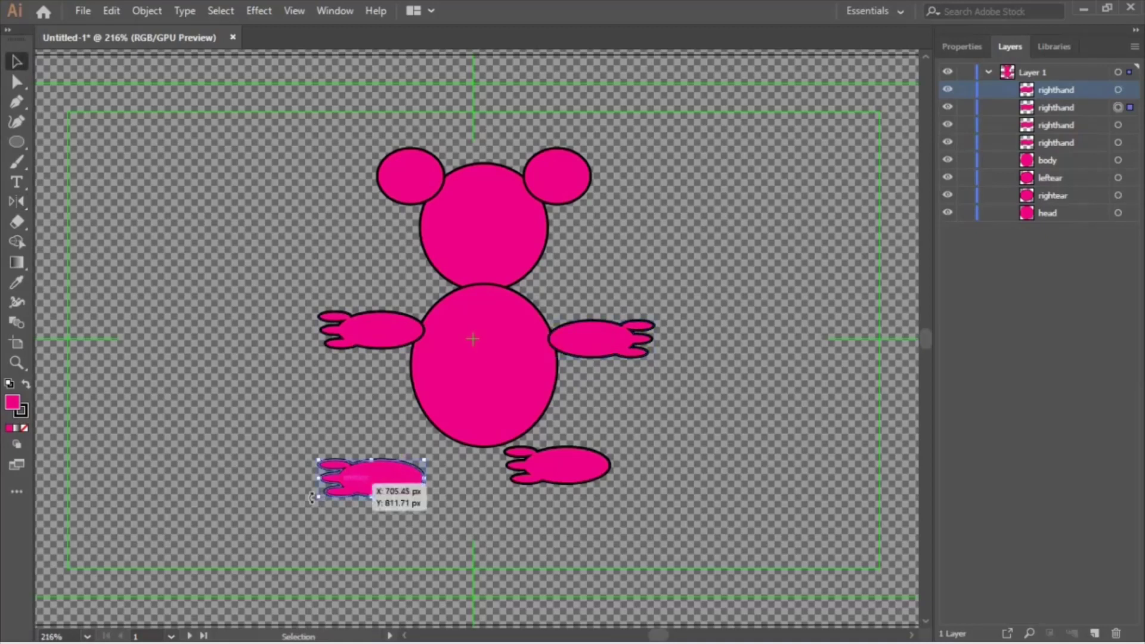
pyautogui.moveTo(375, 560); pyautogui.dragTo(583, 483)
pyautogui.click(582, 474)
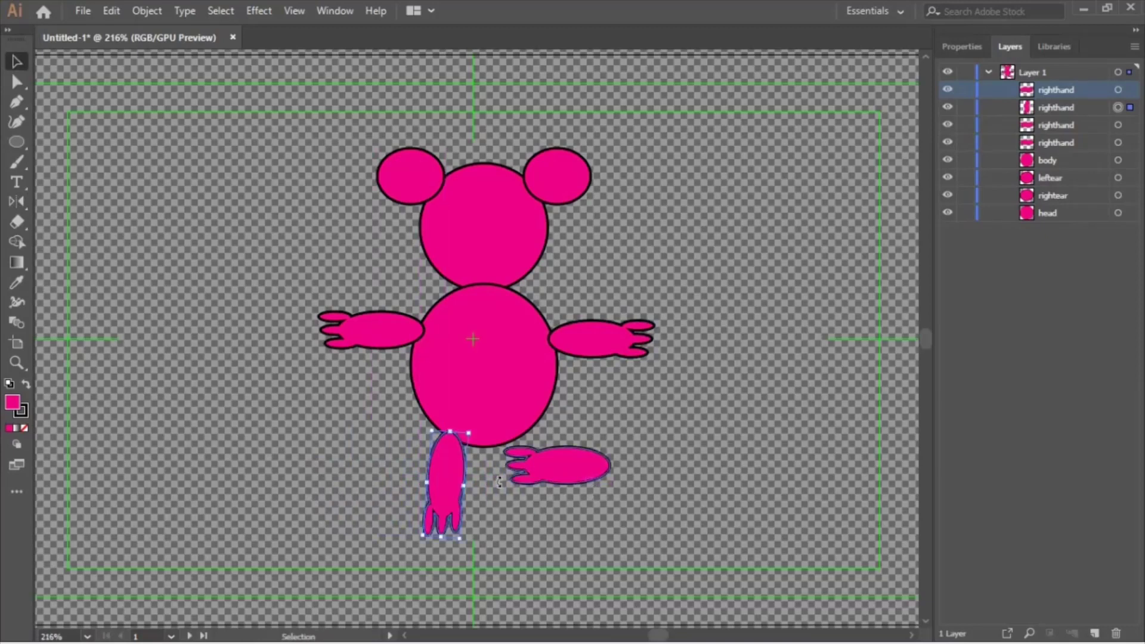
pyautogui.moveTo(561, 541); pyautogui.dragTo(626, 540)
pyautogui.moveTo(515, 470); pyautogui.dragTo(518, 467)
pyautogui.click(608, 506)
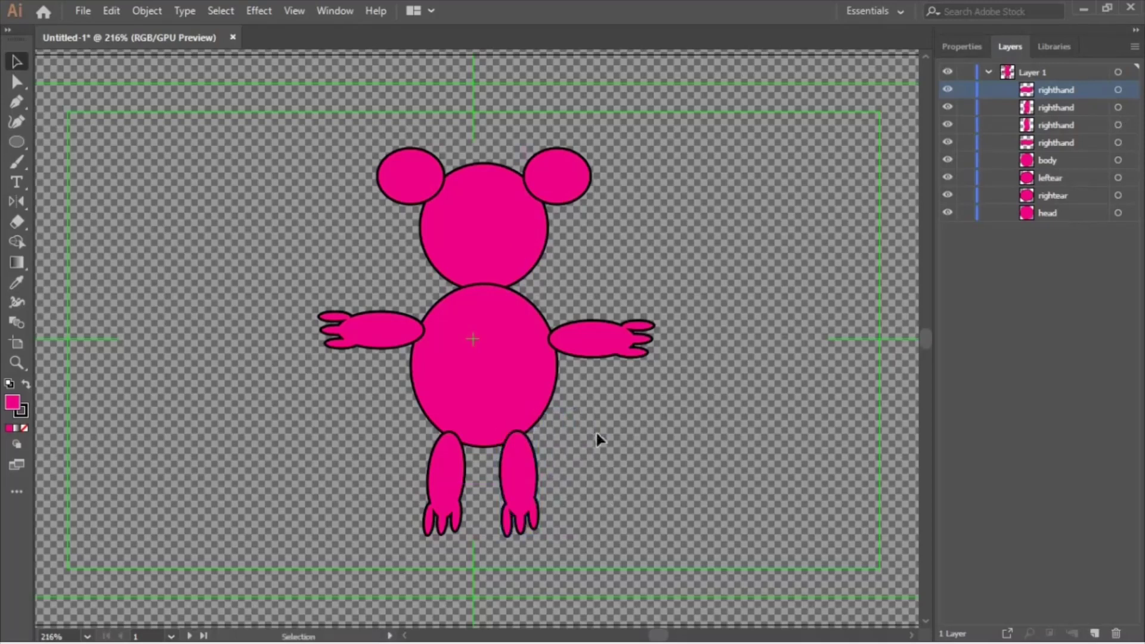
# Rename the mirrored arm with outward-pointing fingers at the body's right side "lefthand".
pyautogui.click(594, 349)
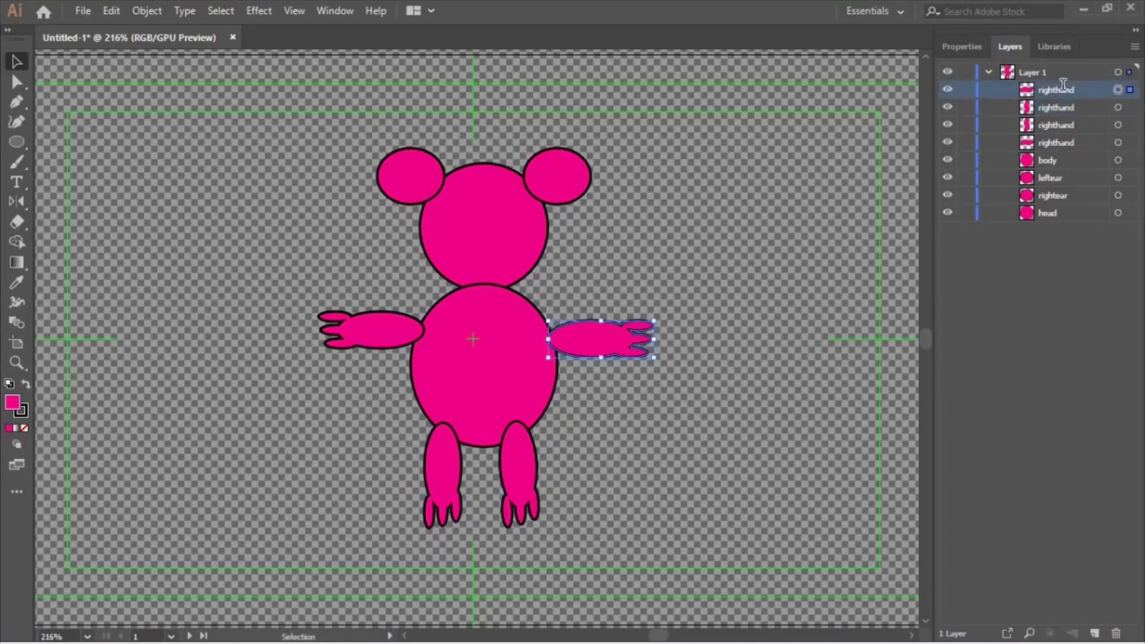
pyautogui.doubleClick(1063, 88)
pyautogui.write('lefthand')
# Rename the leg under the body's right side "leftleg" and the one under its left side "rightleg".
pyautogui.click(529, 442)
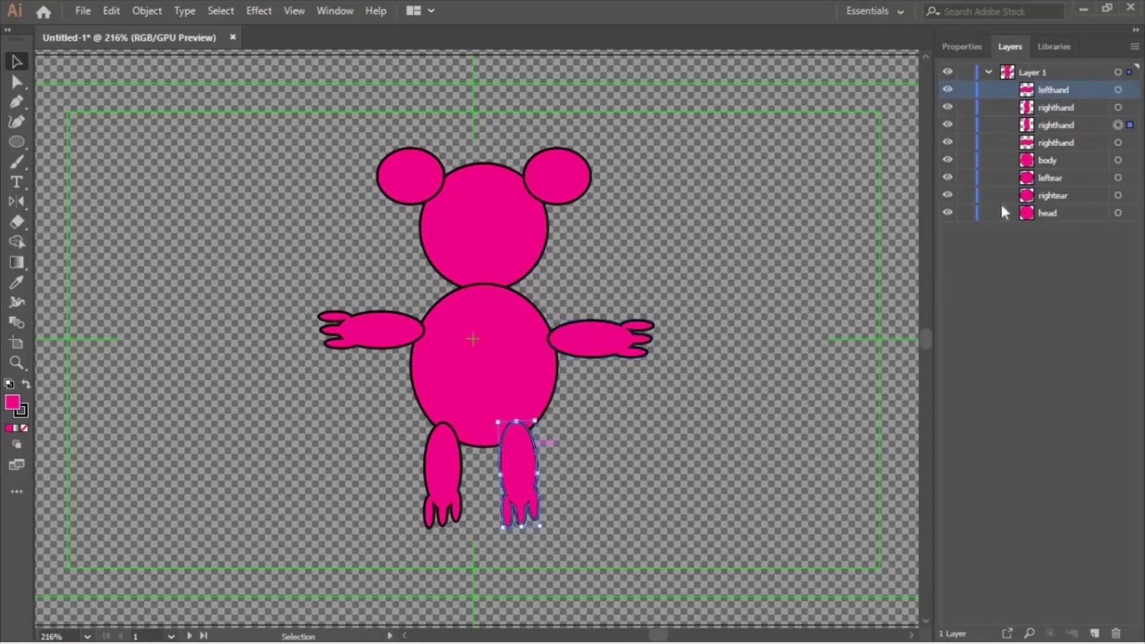
pyautogui.doubleClick(1066, 125)
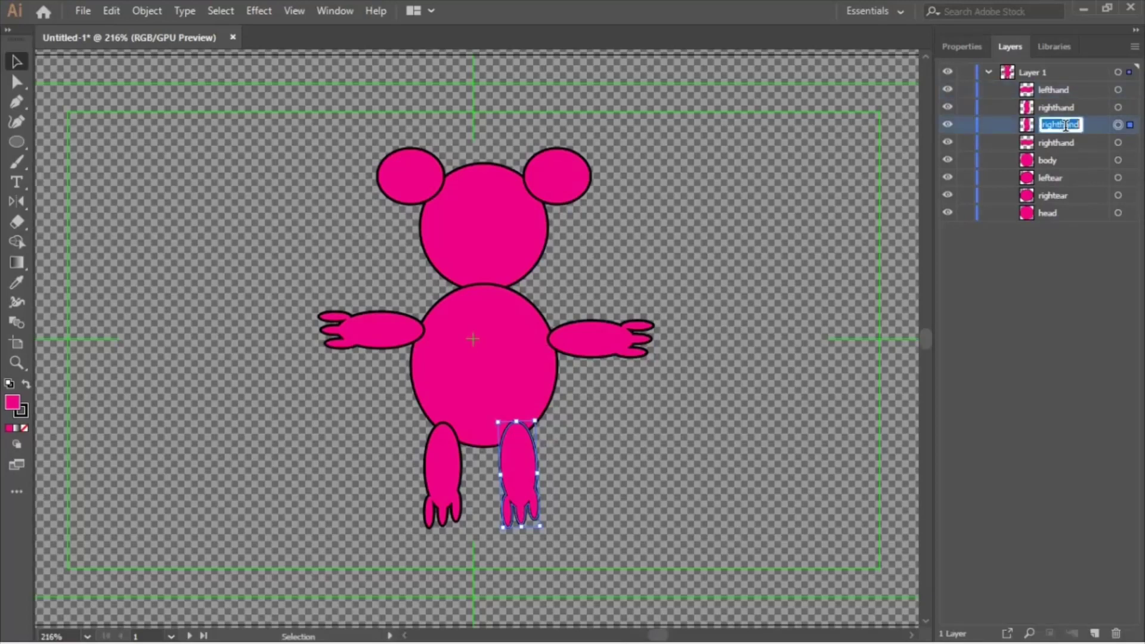
pyautogui.write('leftleg')
pyautogui.click(455, 456)
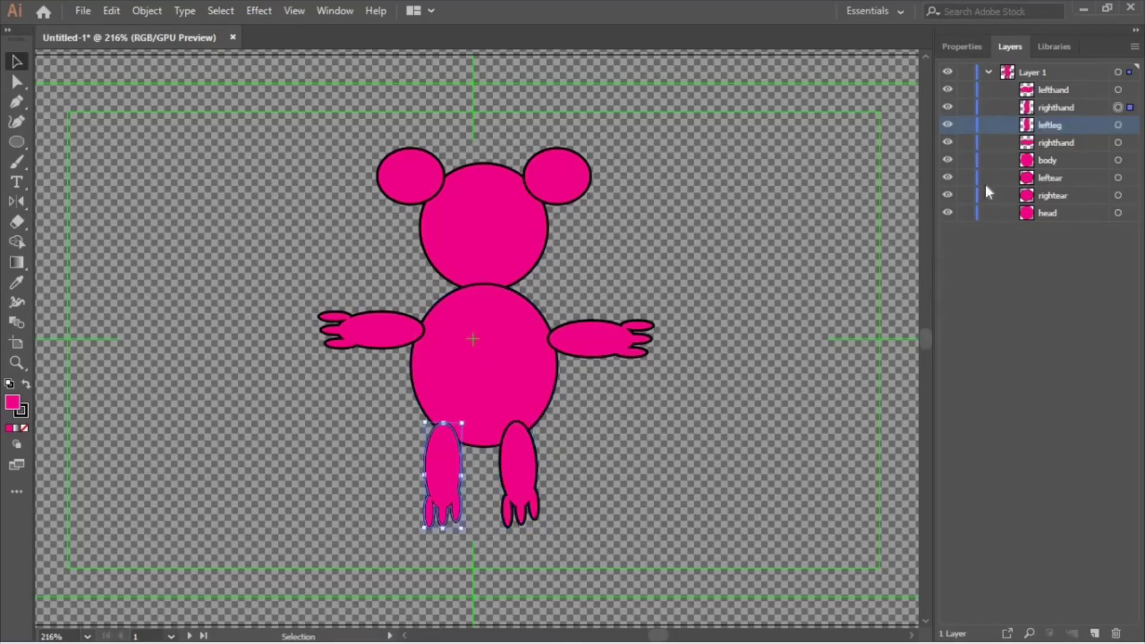
pyautogui.doubleClick(1061, 107)
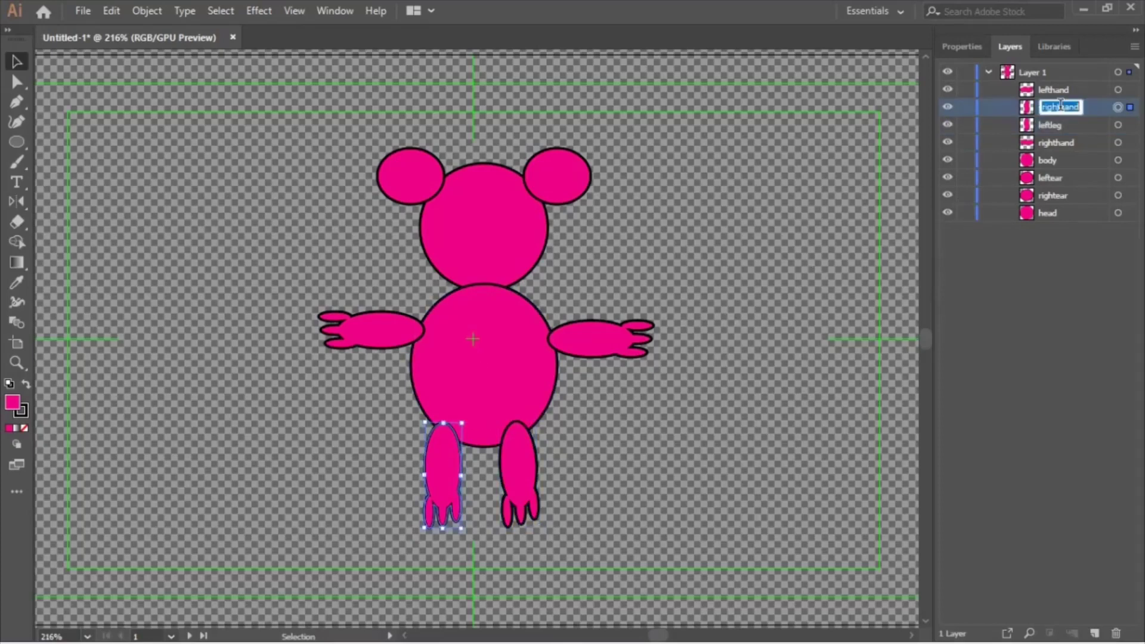
pyautogui.click(1062, 106)
pyautogui.write('leg')
pyautogui.press('Return')
pyautogui.click(787, 295)
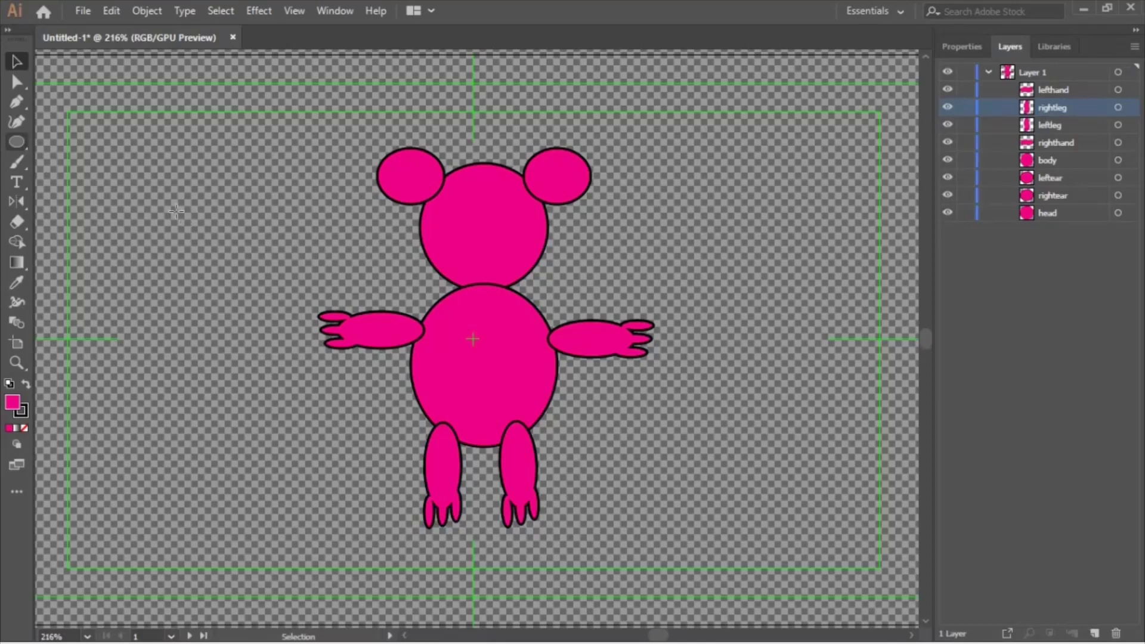
# Draw a small upright ellipse about 32 × 52 px left of the character and place a duplicate beside it at the same height.
pyautogui.press('l')
pyautogui.moveTo(176, 211); pyautogui.dragTo(195, 239)
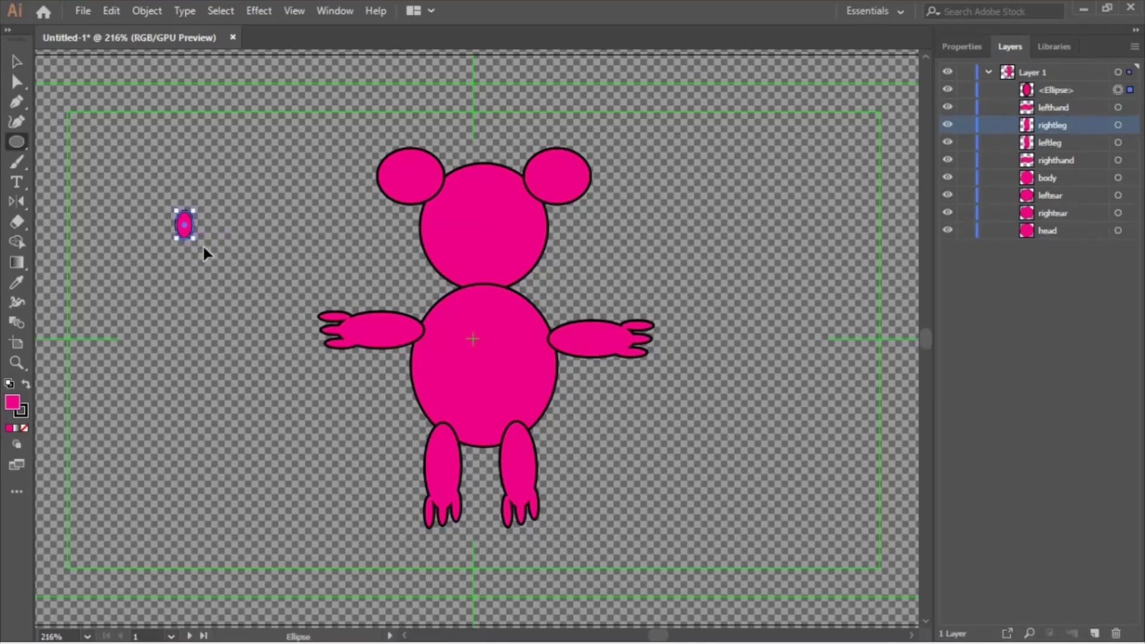
pyautogui.hotkey('ctrl', 'c')
pyautogui.hotkey('ctrl', 'v')
pyautogui.press('v')
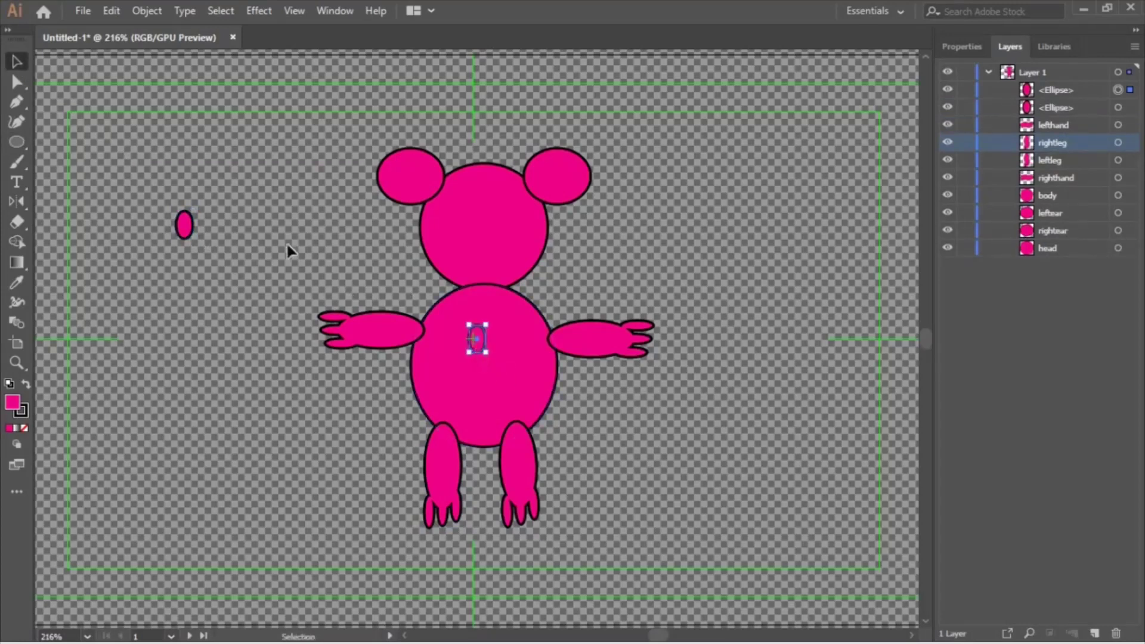
pyautogui.moveTo(476, 345); pyautogui.dragTo(221, 260)
pyautogui.click(201, 216)
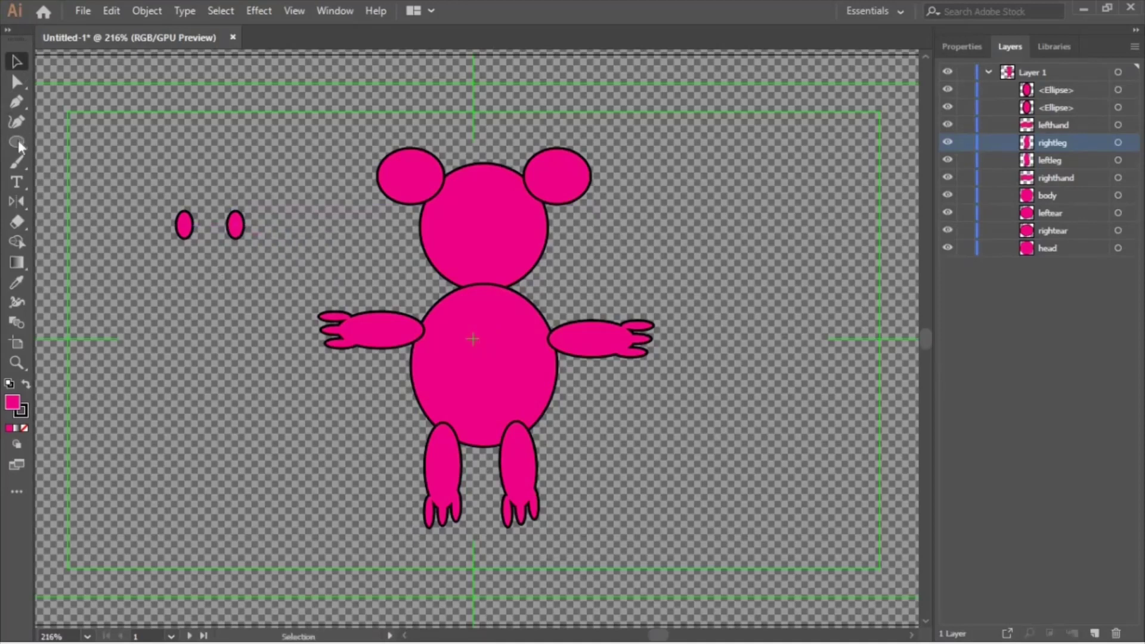
# Draw a circle about 16 px wide below the two small ellipses and fill it with black, 000000.
pyautogui.click(16, 142)
pyautogui.moveTo(179, 290); pyautogui.dragTo(183, 296)
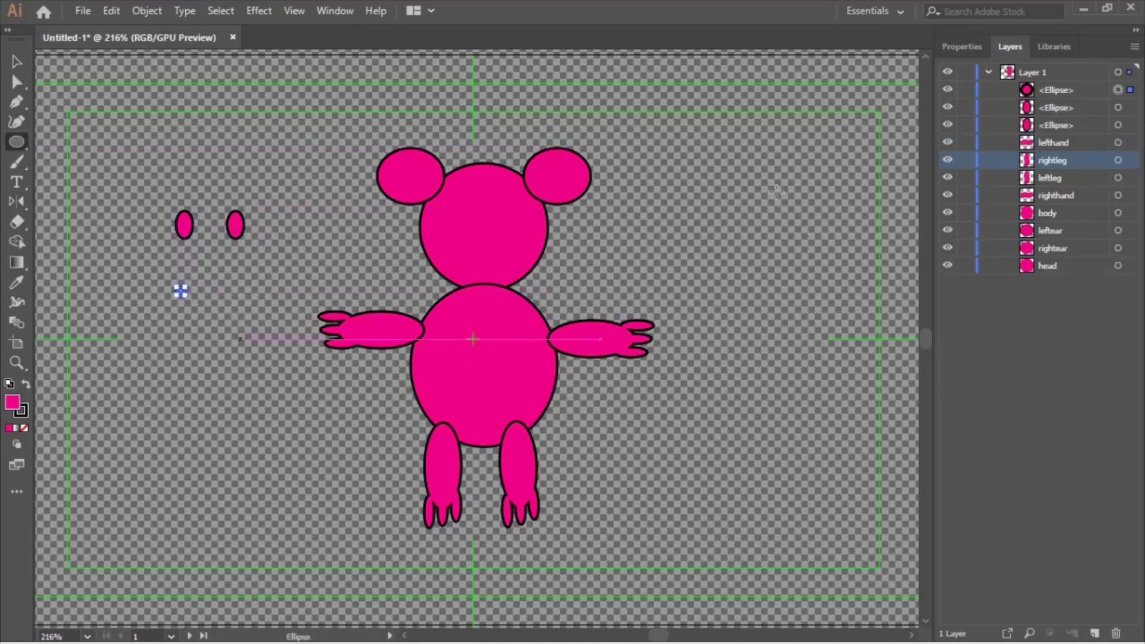
pyautogui.click(964, 48)
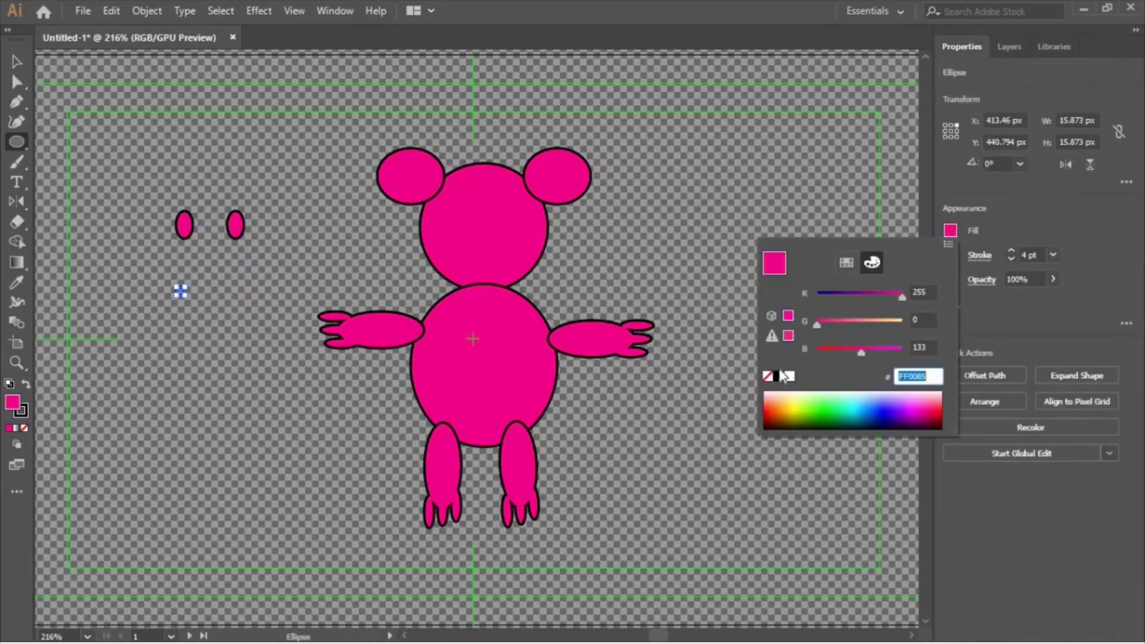
pyautogui.click(779, 376)
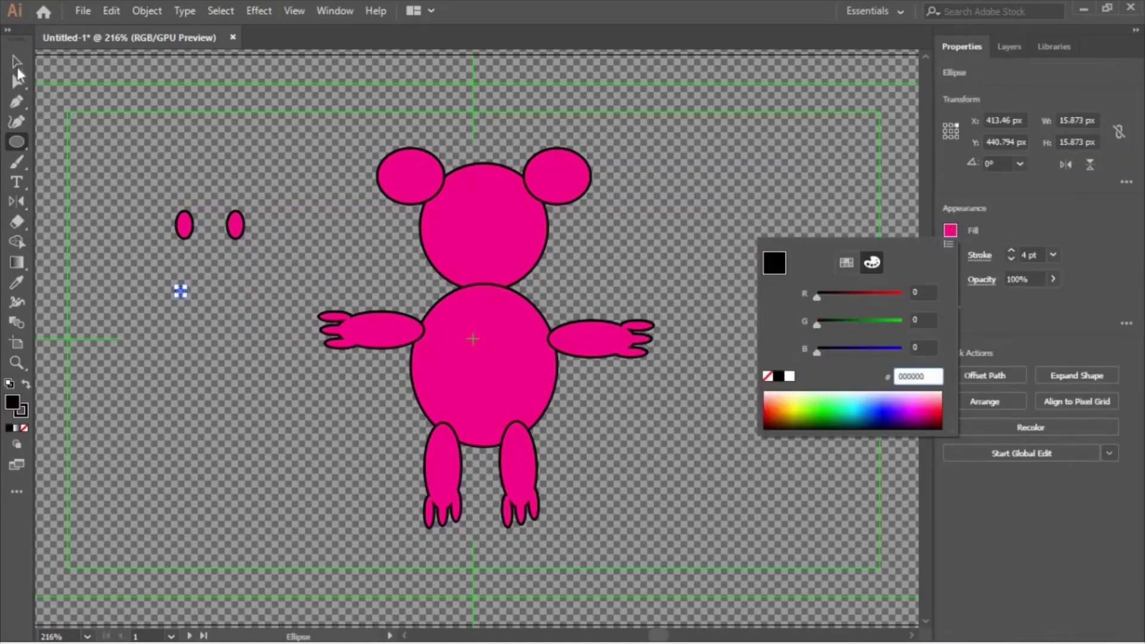
pyautogui.click(184, 292)
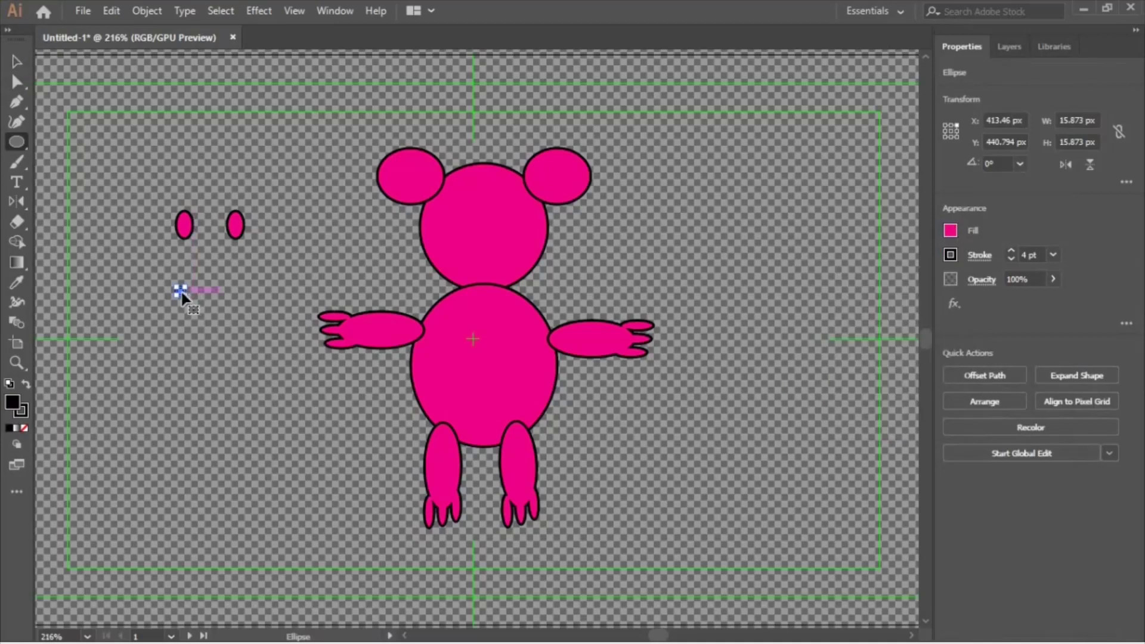
# Place the black circle at the bottom of the first eye ellipse and a duplicate of it at the bottom of the second.
pyautogui.moveTo(180, 290); pyautogui.dragTo(187, 233)
pyautogui.moveTo(210, 259); pyautogui.dragTo(210, 259)
pyautogui.hotkey('ctrl', 'c')
pyautogui.hotkey('ctrl', 'v')
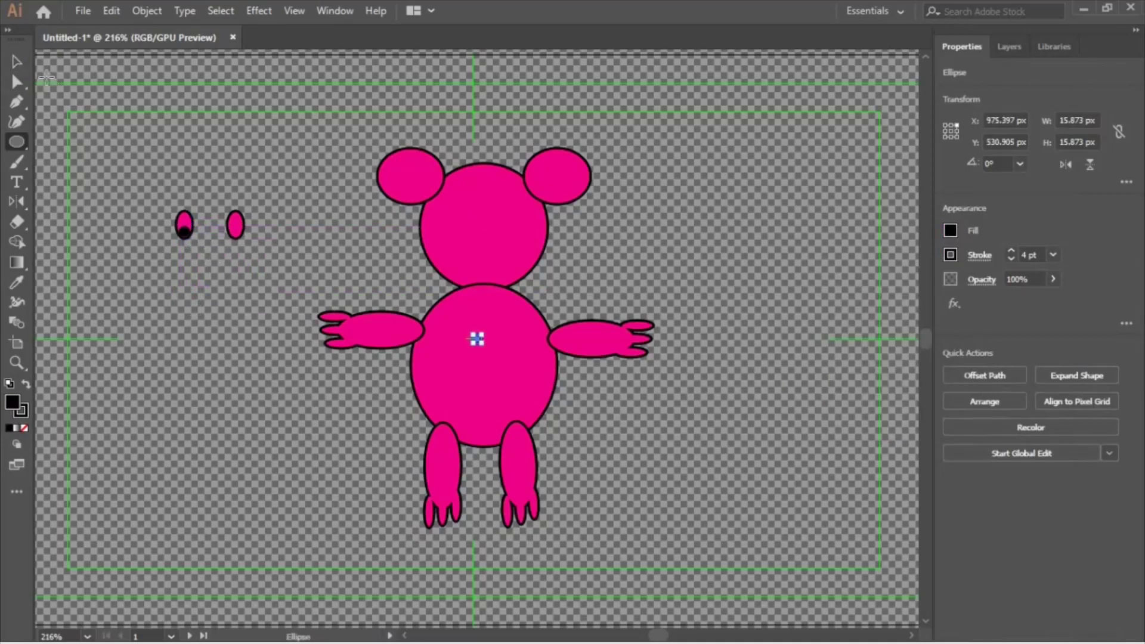
pyautogui.press('v')
pyautogui.moveTo(477, 342); pyautogui.dragTo(236, 234)
pyautogui.click(216, 197)
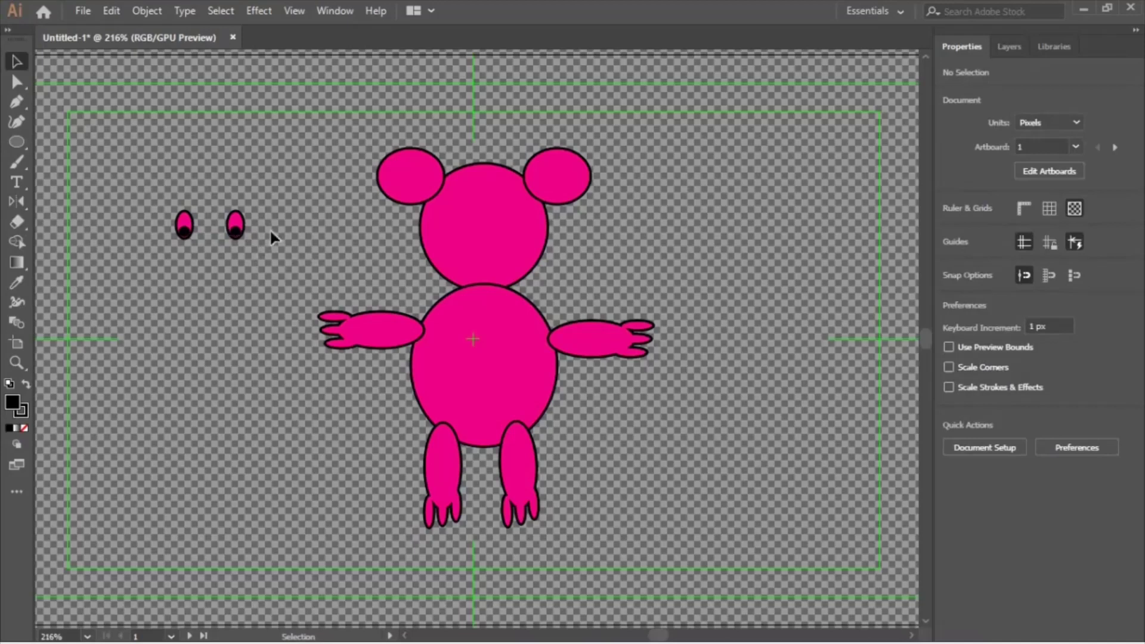
# Group the right-hand eye ellipse with its black pupil and name the group "lefteye".
pyautogui.click(235, 225)
pyautogui.click(154, 11)
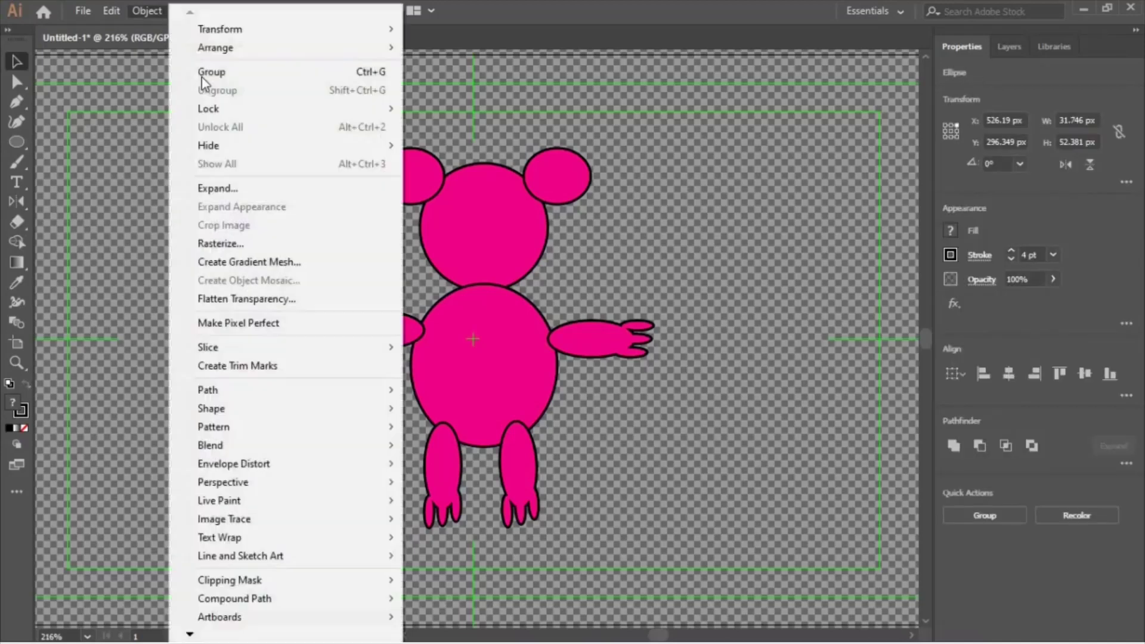
pyautogui.click(210, 72)
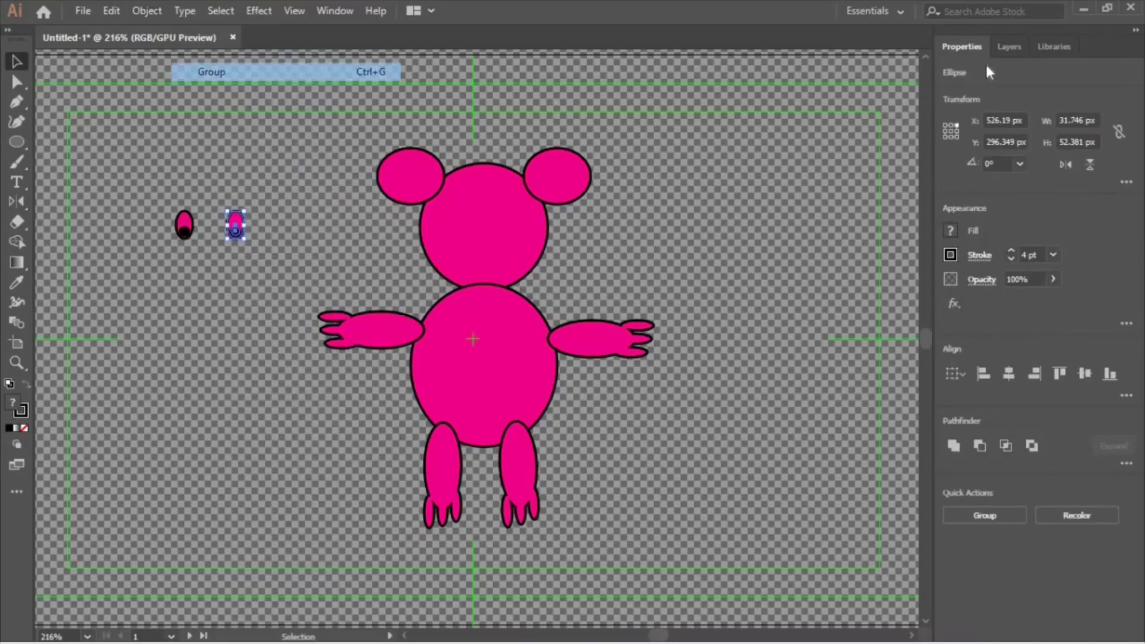
pyautogui.press('F7')
pyautogui.doubleClick(1050, 89)
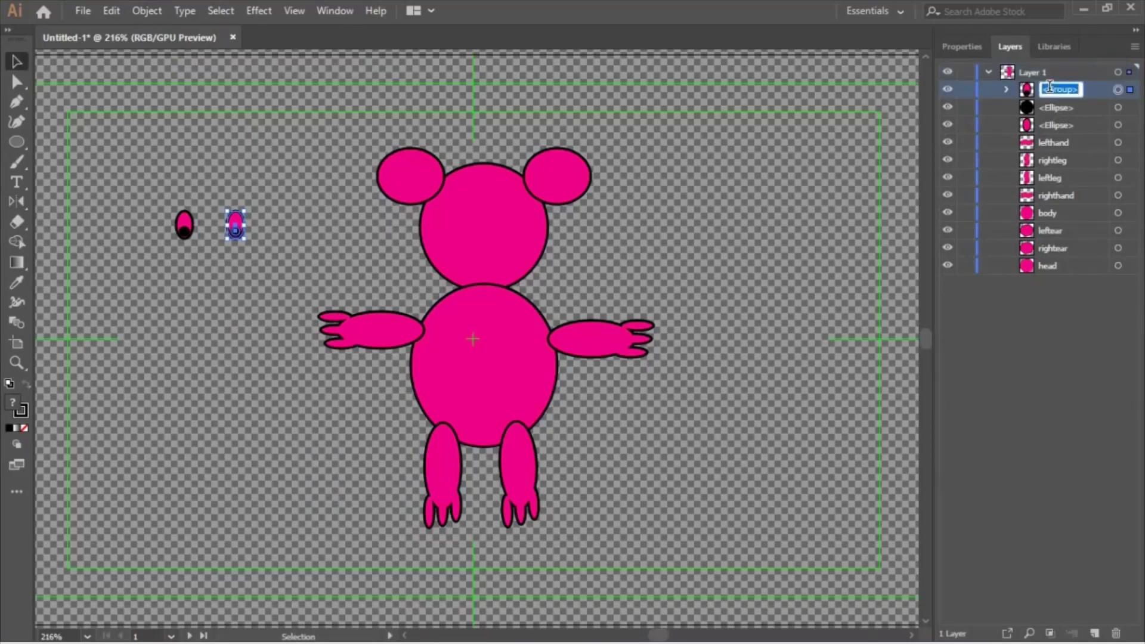
pyautogui.press('BackSpace')
# Group the remaining eye ellipse with its black pupil and name the group "righteye".
pyautogui.moveTo(169, 204); pyautogui.dragTo(192, 241)
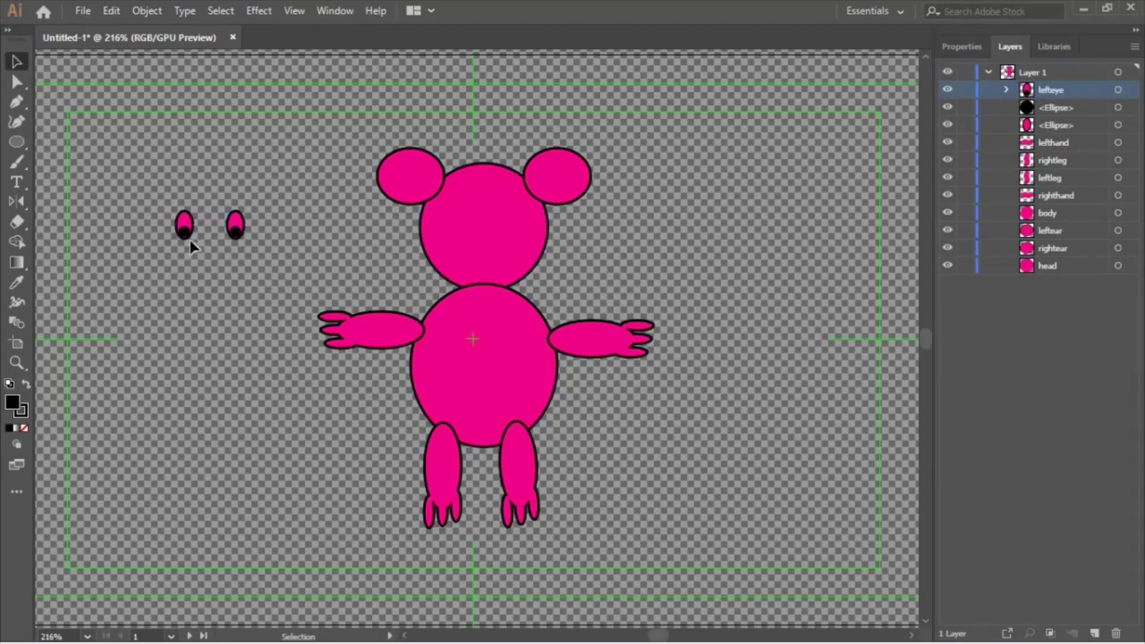
pyautogui.click(149, 11)
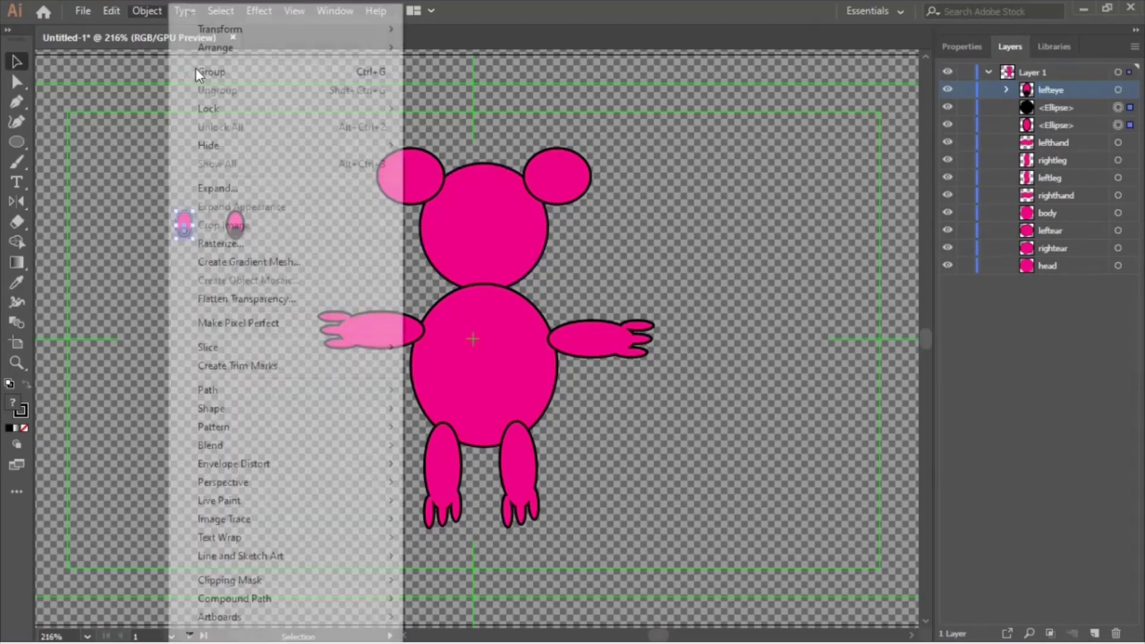
pyautogui.click(227, 72)
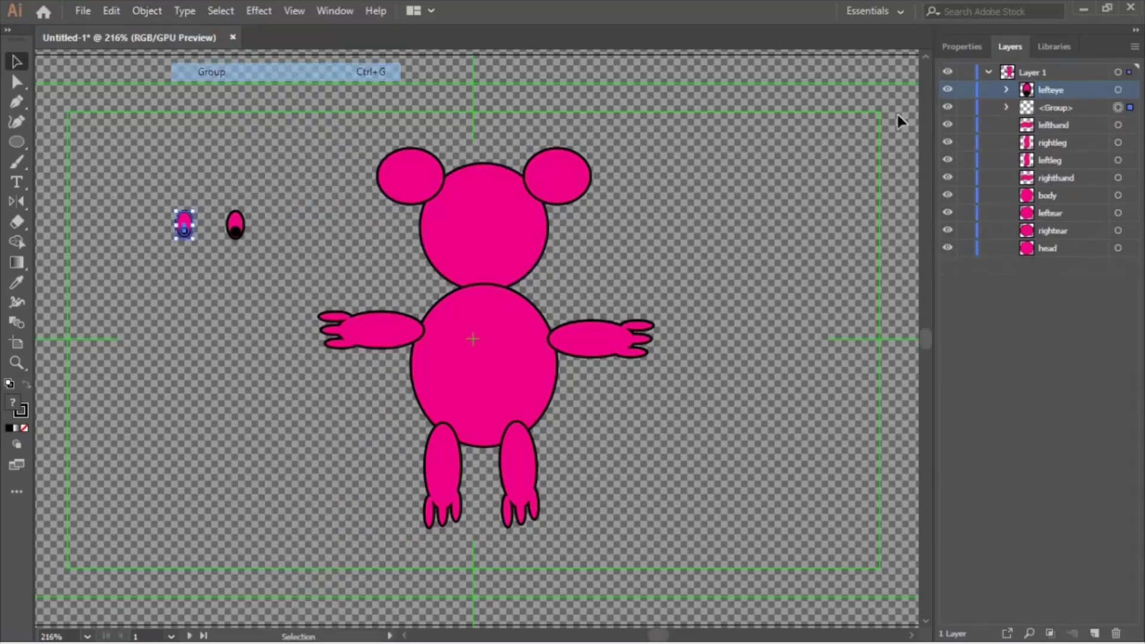
pyautogui.click(1052, 110)
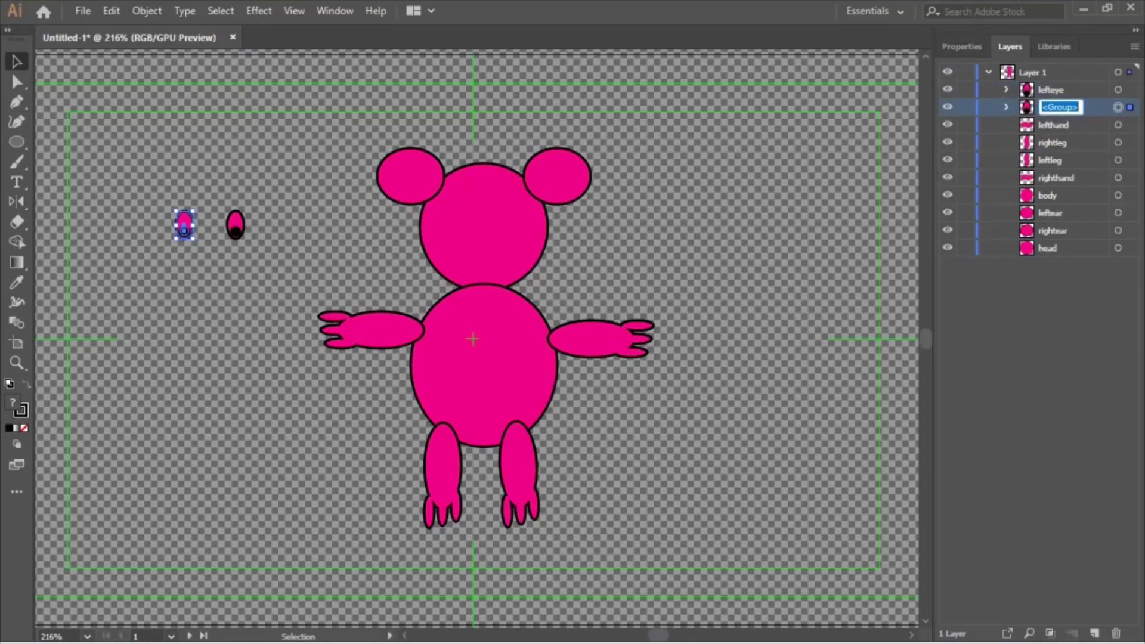
pyautogui.write('righteye')
# Move both eye groups onto the upper half of the head, side by side at about the same height.
pyautogui.click(214, 228)
pyautogui.moveTo(237, 230); pyautogui.dragTo(511, 216)
pyautogui.moveTo(182, 233); pyautogui.dragTo(463, 222)
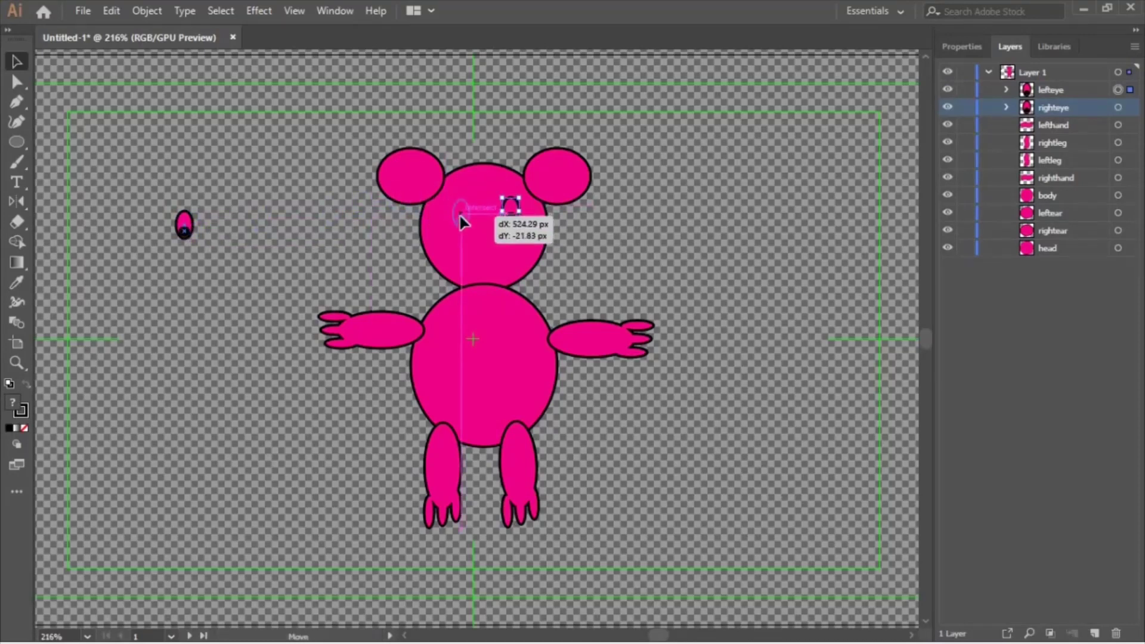
pyautogui.moveTo(621, 262); pyautogui.dragTo(621, 263)
pyautogui.click(342, 274)
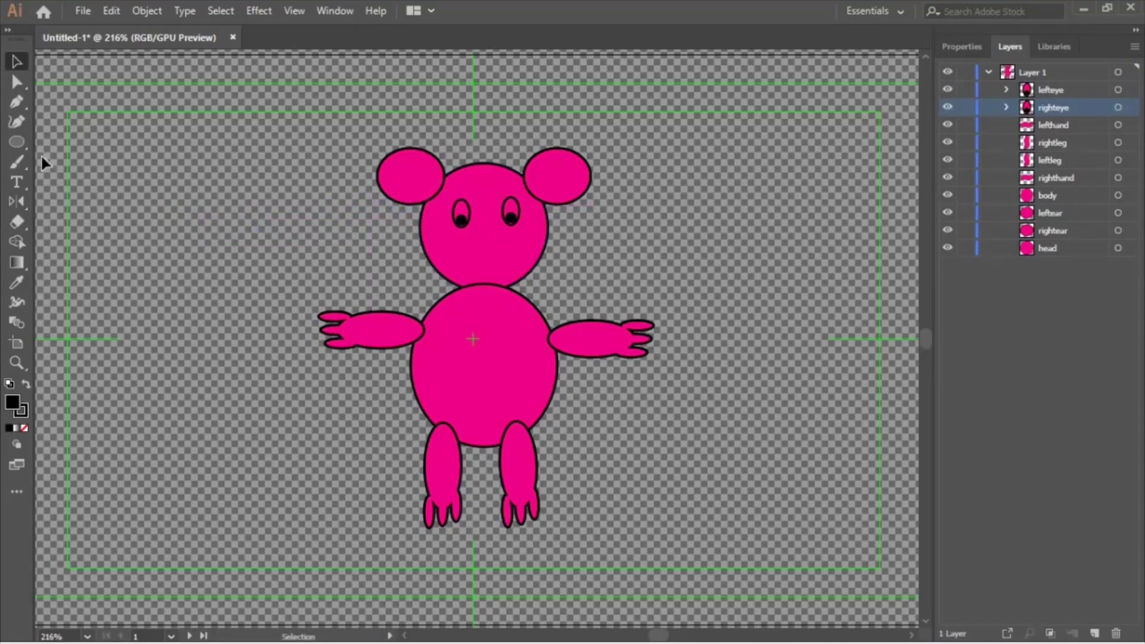
# Draw a thin, flat black ellipse, duplicate it, and place one above each eye as eyebrows.
pyautogui.press('l')
pyautogui.moveTo(163, 181); pyautogui.dragTo(257, 211)
pyautogui.hotkey('ctrl', 'c')
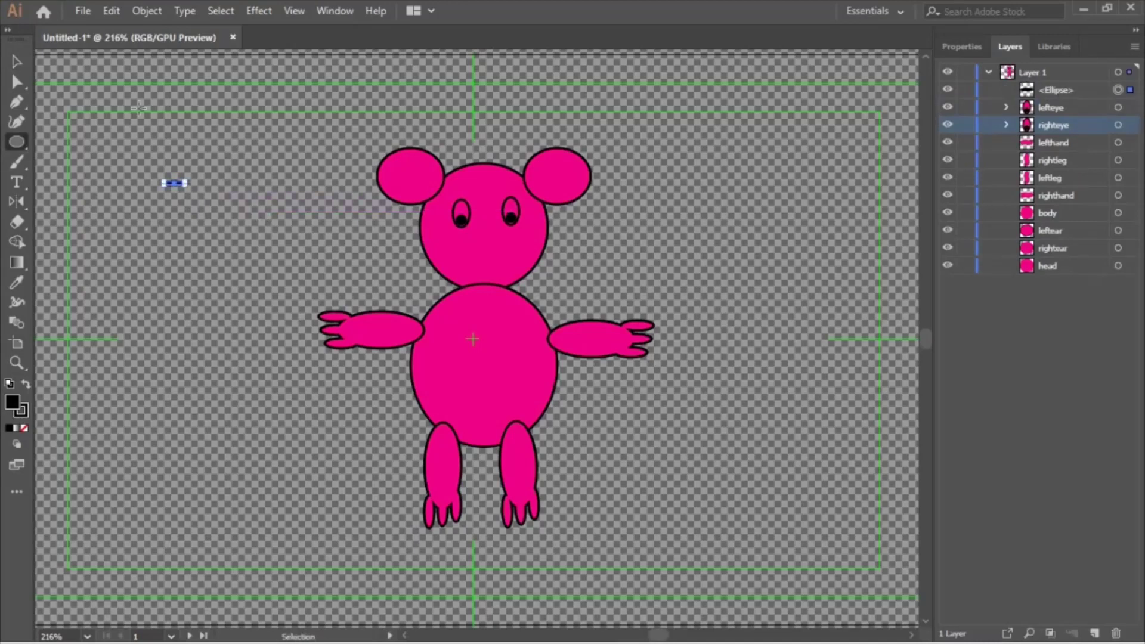
pyautogui.hotkey('ctrl', 'f')
pyautogui.press('v')
pyautogui.moveTo(174, 183); pyautogui.dragTo(511, 188)
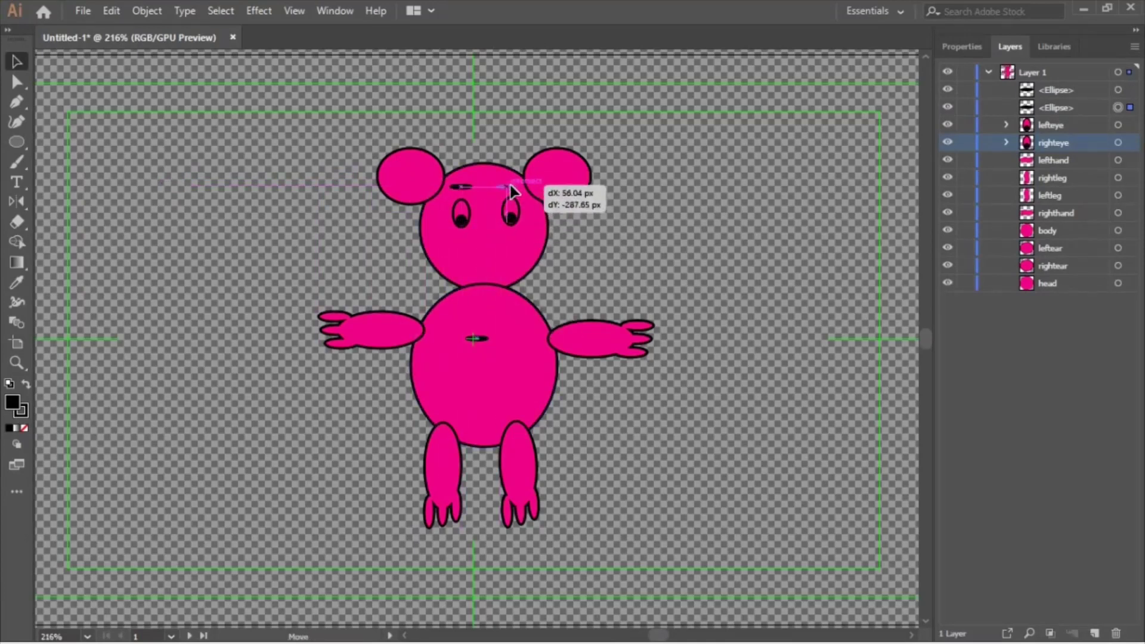
pyautogui.click(703, 297)
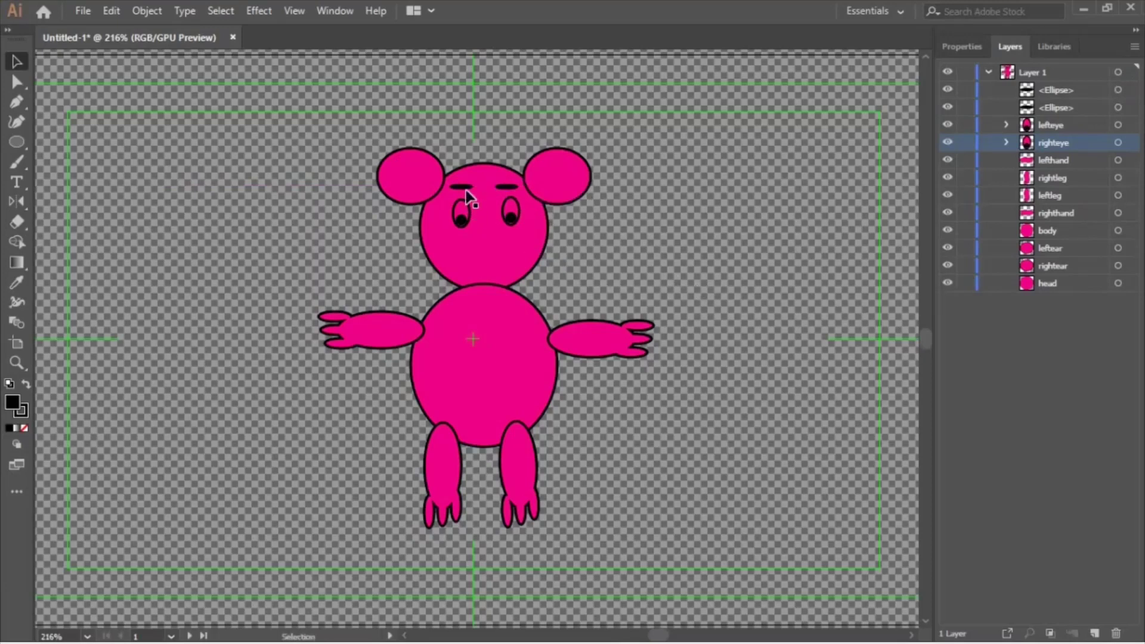
# Name the eyebrow above the righteye group "righteyebrow" and the one above the lefteye group "lefteyebrow".
pyautogui.doubleClick(1065, 108)
pyautogui.write('righteye')
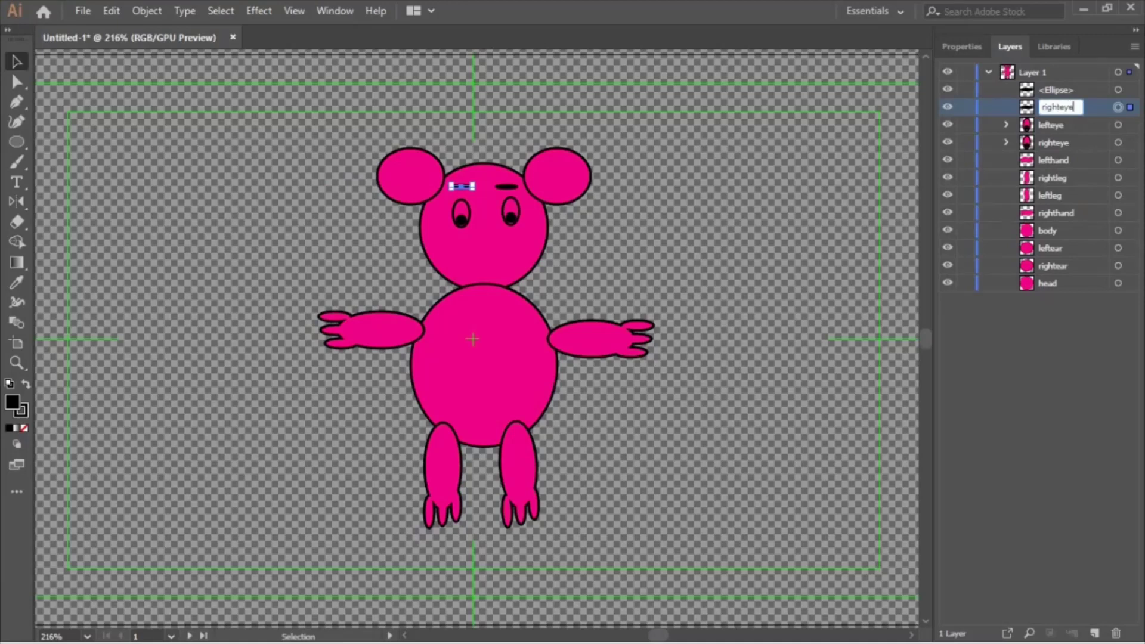
pyautogui.write('brow')
pyautogui.click(1118, 93)
pyautogui.doubleClick(1059, 90)
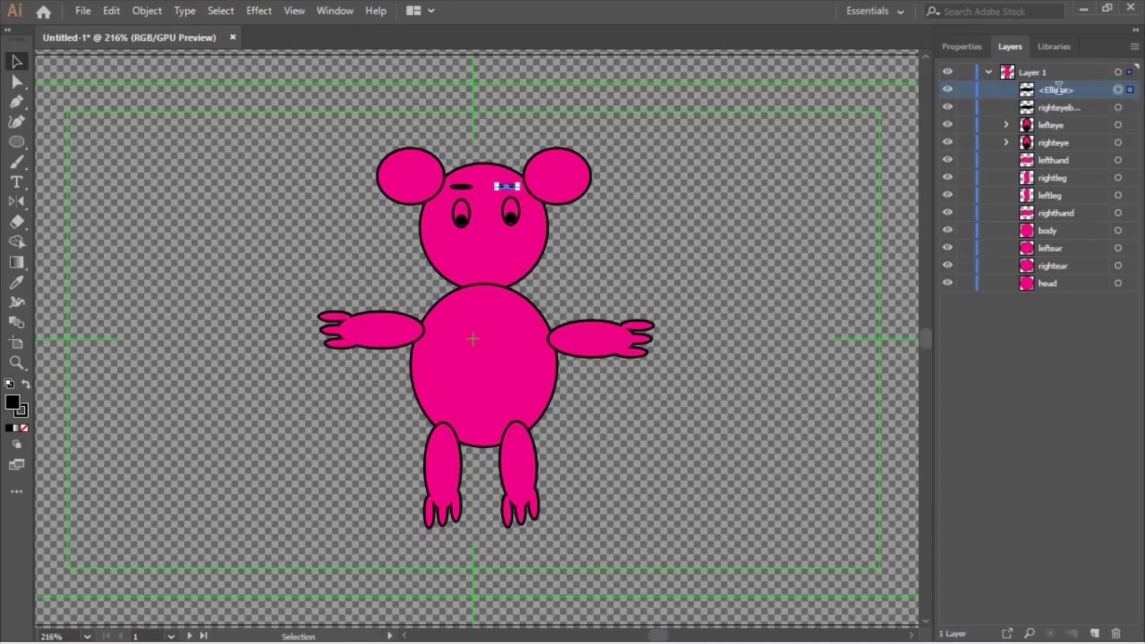
pyautogui.write('lefteye')
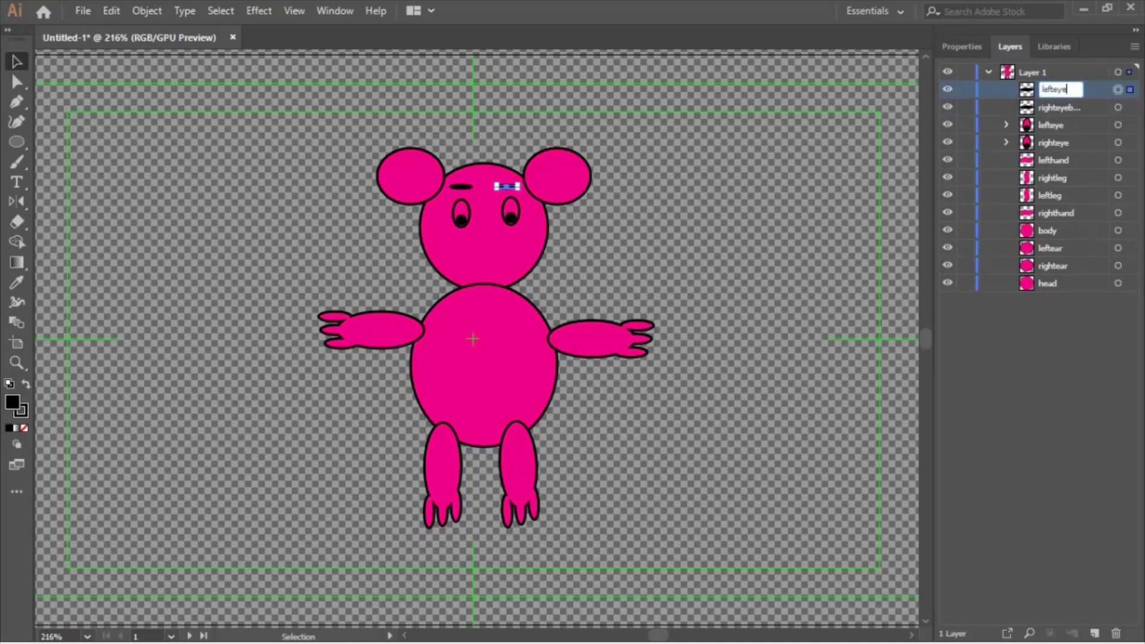
pyautogui.write('brow')
pyautogui.click(101, 146)
# Draw a small black circle between and below the eyes as the nose, and a wide, flat ellipse beneath it as the mouth.
pyautogui.press('l')
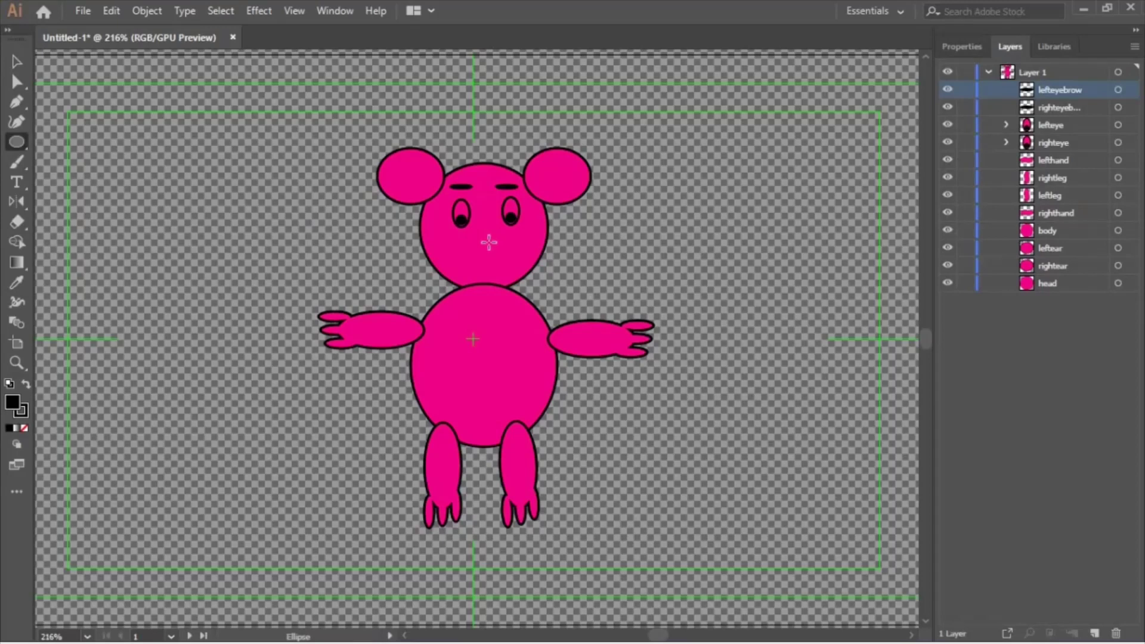
pyautogui.moveTo(485, 235); pyautogui.dragTo(508, 263)
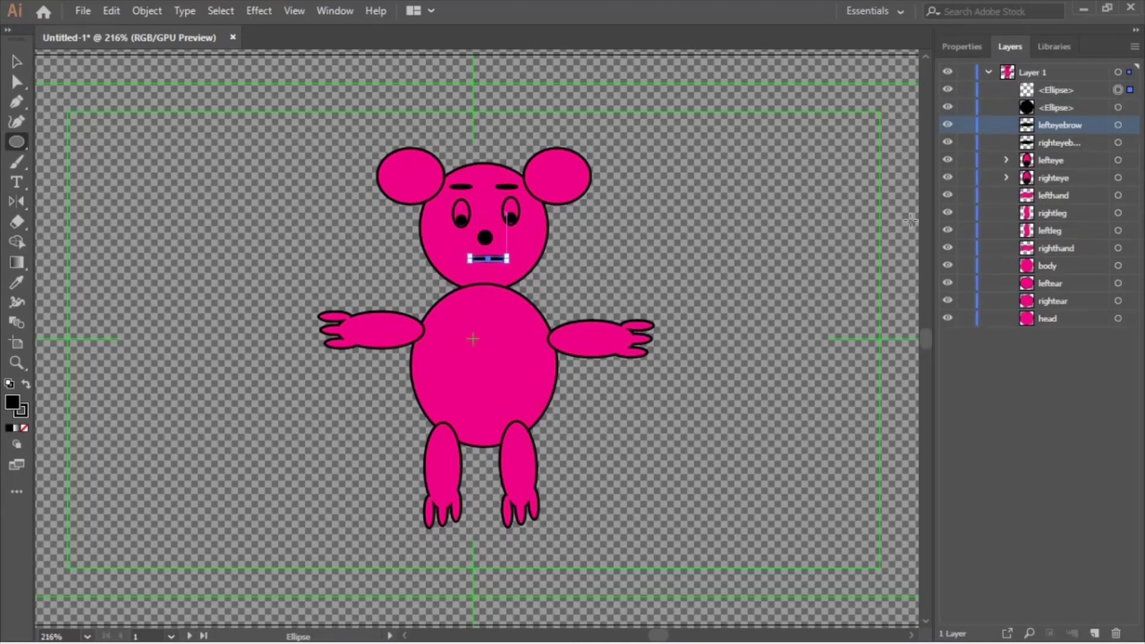
# Name the small black circle on the face "nose" and the flat ellipse beneath it "mouth".
pyautogui.doubleClick(1065, 106)
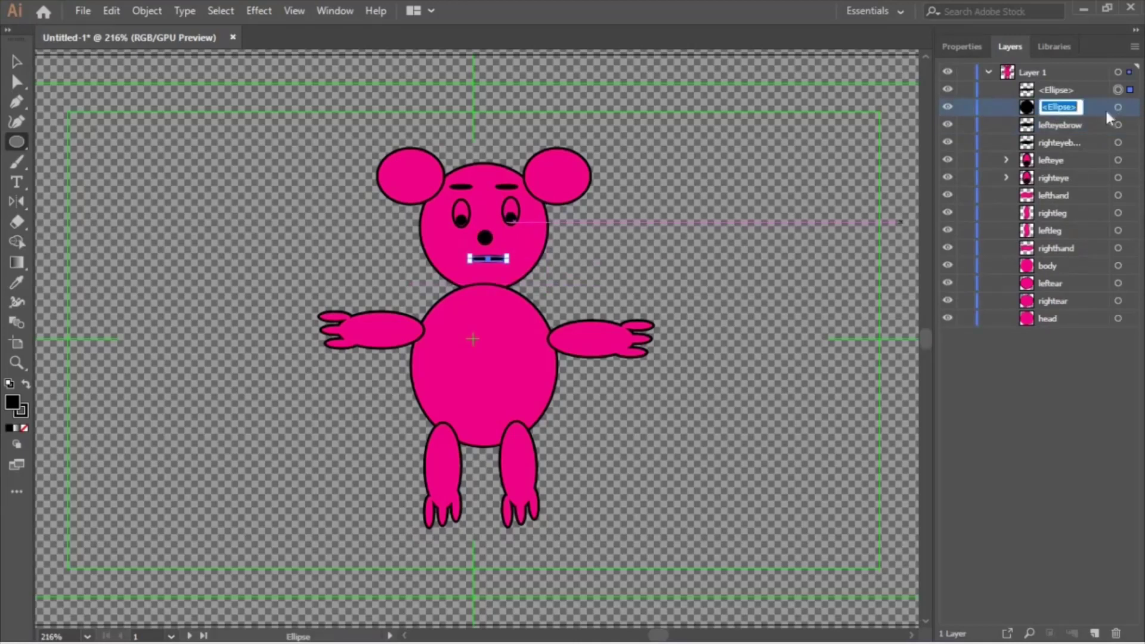
pyautogui.click(1118, 108)
pyautogui.doubleClick(1063, 108)
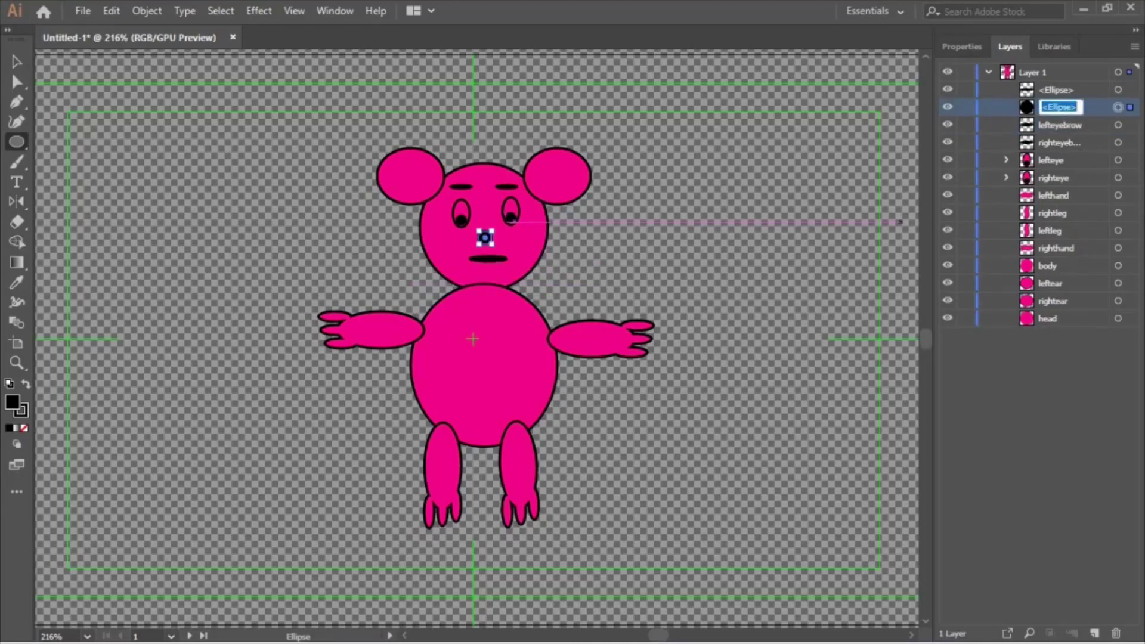
pyautogui.write('rose')
pyautogui.click(1120, 95)
pyautogui.doubleClick(1058, 90)
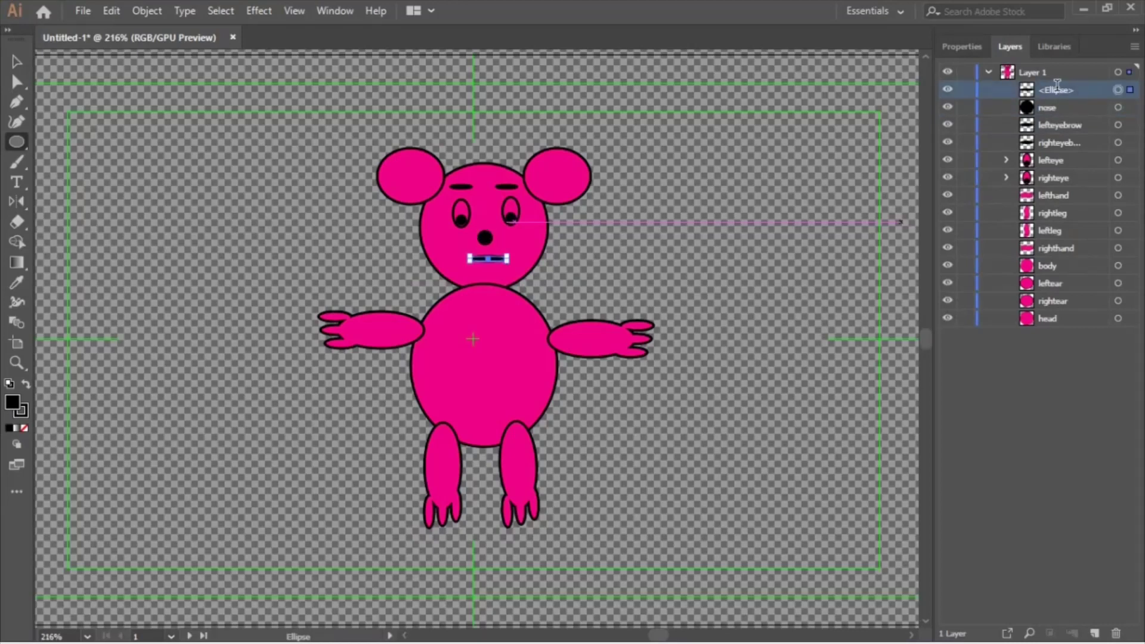
pyautogui.doubleClick(1058, 89)
pyautogui.write('mouth')
pyautogui.press('Return')
pyautogui.press('v')
pyautogui.click(228, 295)
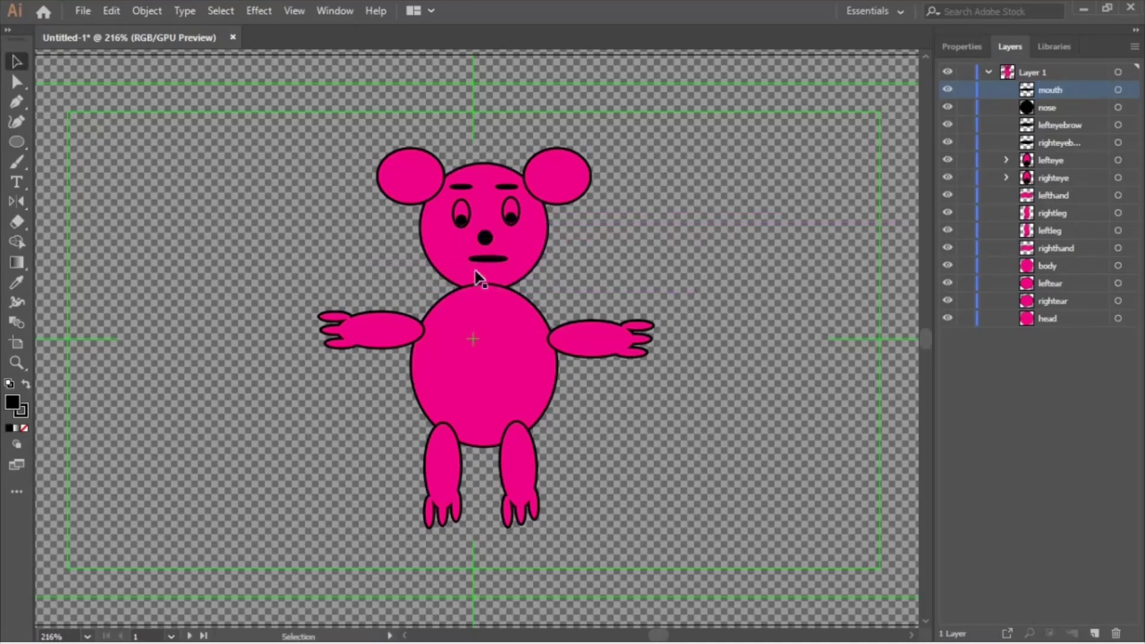
# Nudge the mouth ellipse slightly down and to the left to centre it under the nose.
pyautogui.click(508, 262)
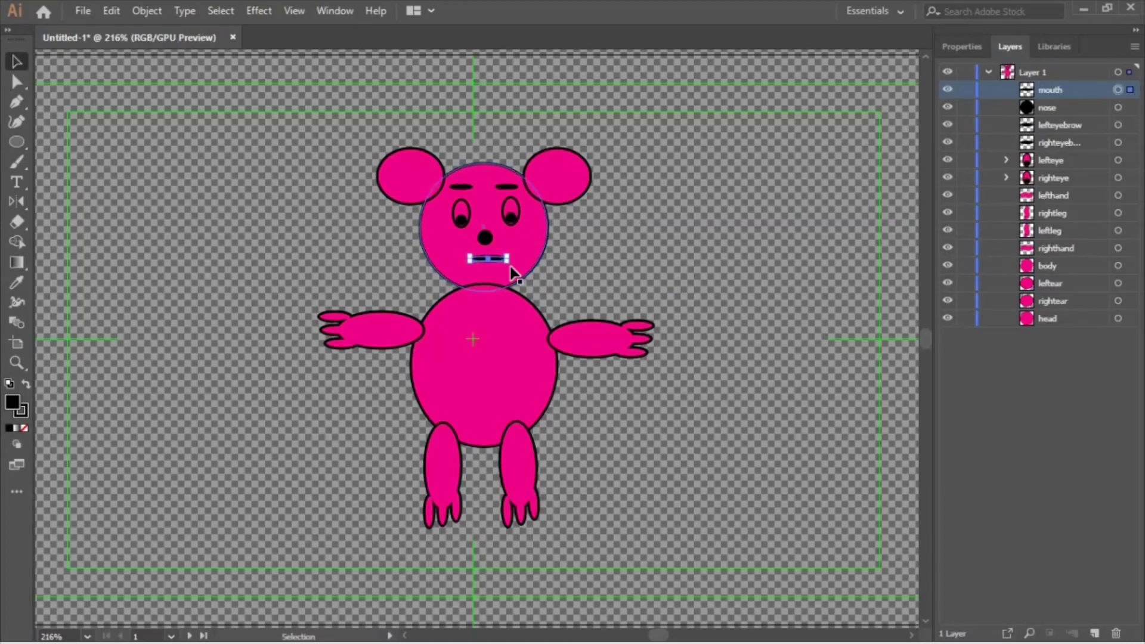
pyautogui.press('Down')
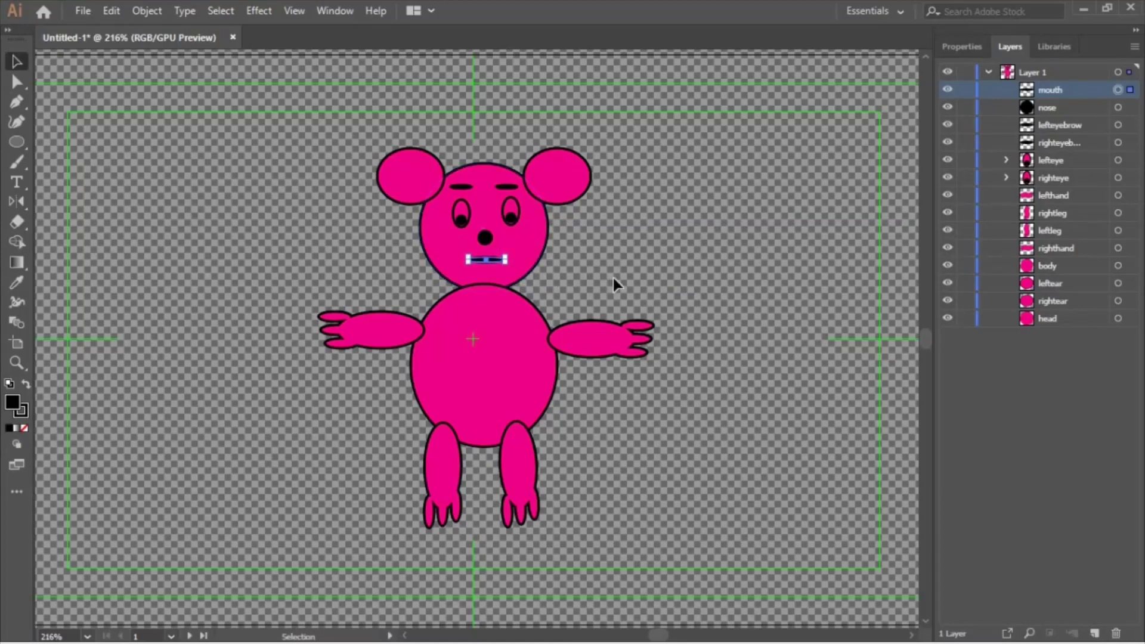
pyautogui.press('Left')
# Paint three thin black whiskers on each side of the face with the Paintbrush tool.
pyautogui.press('b')
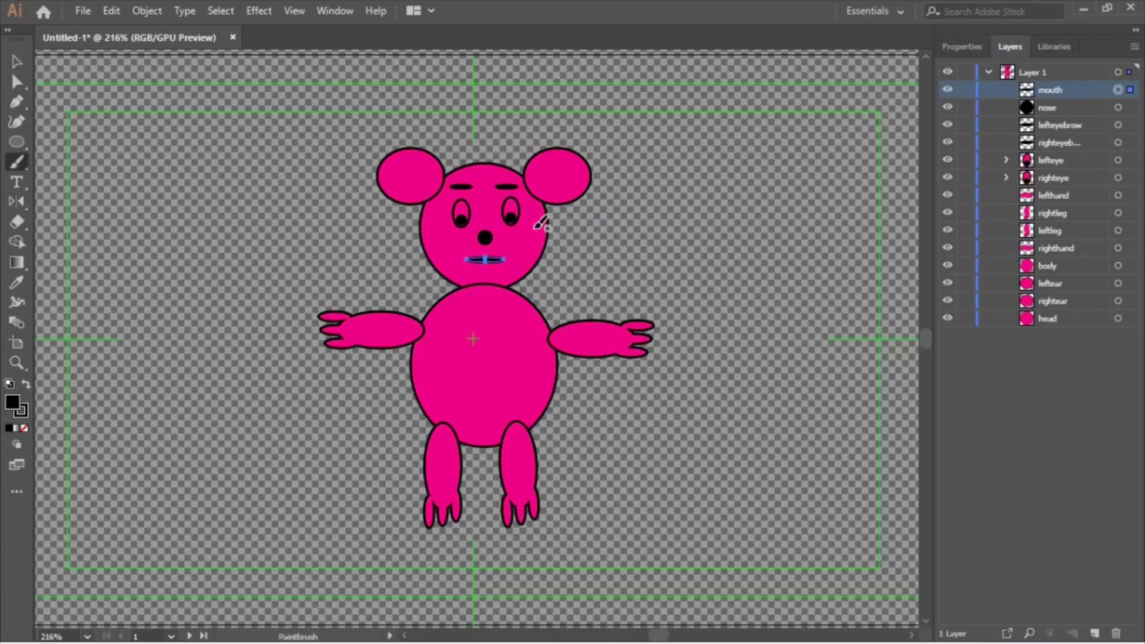
pyautogui.moveTo(587, 232)
pyautogui.mouseDown()
pyautogui.moveTo(535, 228)
pyautogui.moveTo(577, 245)
pyautogui.moveTo(532, 239)
pyautogui.moveTo(534, 250)
pyautogui.mouseUp()
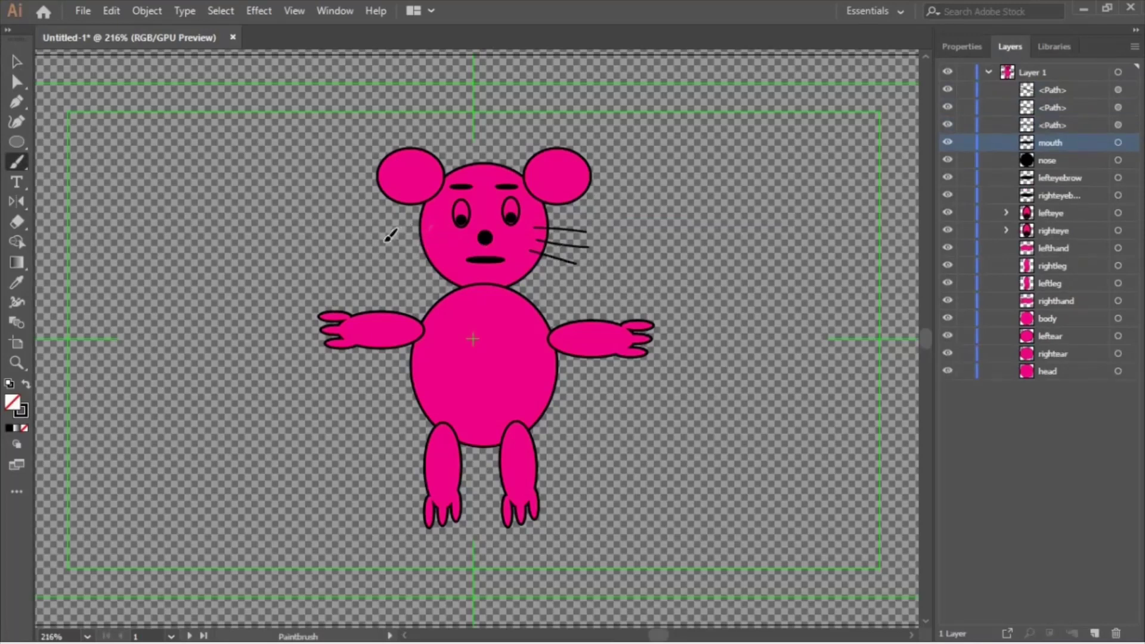
pyautogui.moveTo(385, 239)
pyautogui.mouseDown()
pyautogui.moveTo(430, 225)
pyautogui.moveTo(439, 238)
pyautogui.moveTo(395, 262)
pyautogui.mouseUp()
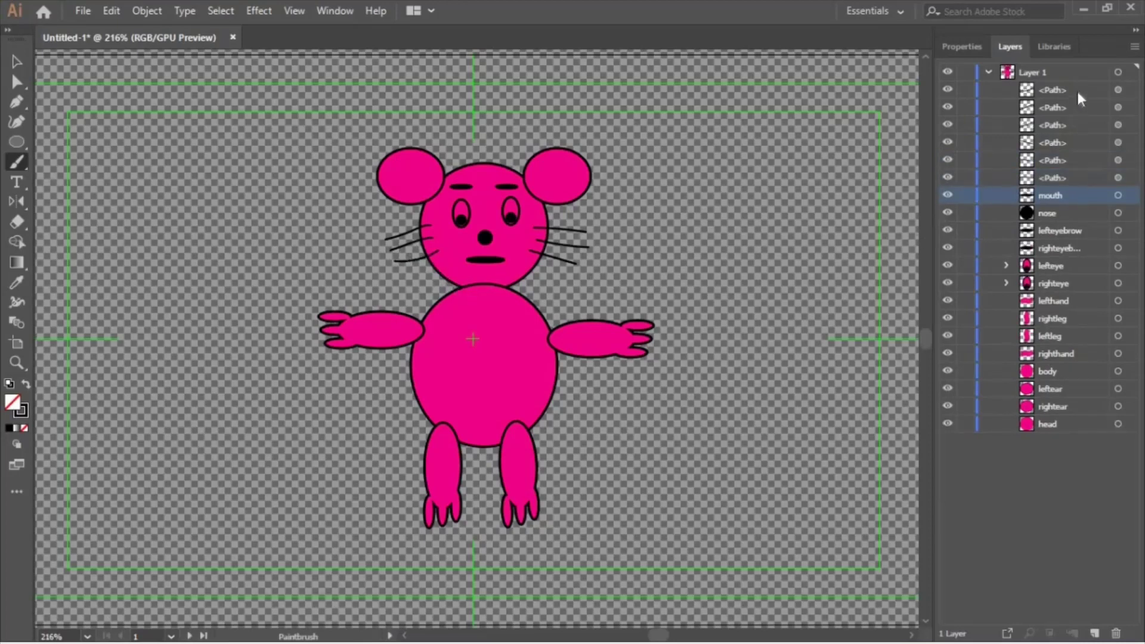
# Select all six whisker paths and group them.
pyautogui.click(1099, 91)
pyautogui.click(1119, 90)
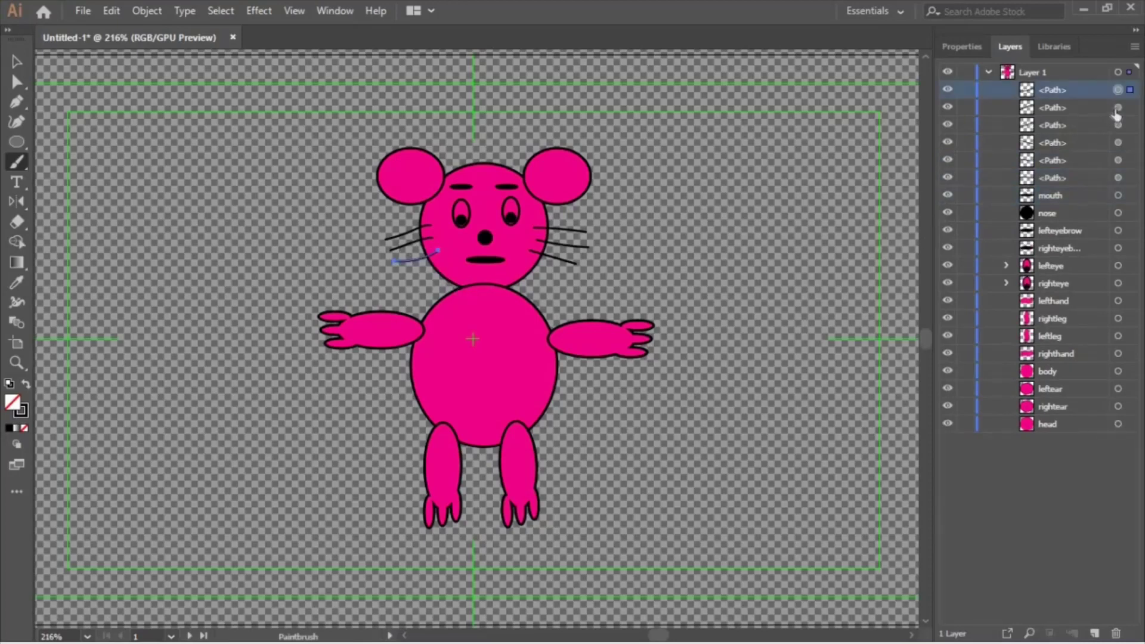
pyautogui.keyDown('ctrl'); pyautogui.click(1097, 108); pyautogui.keyUp('ctrl')
pyautogui.keyDown('shift'); pyautogui.click(1113, 127); pyautogui.keyUp('shift')
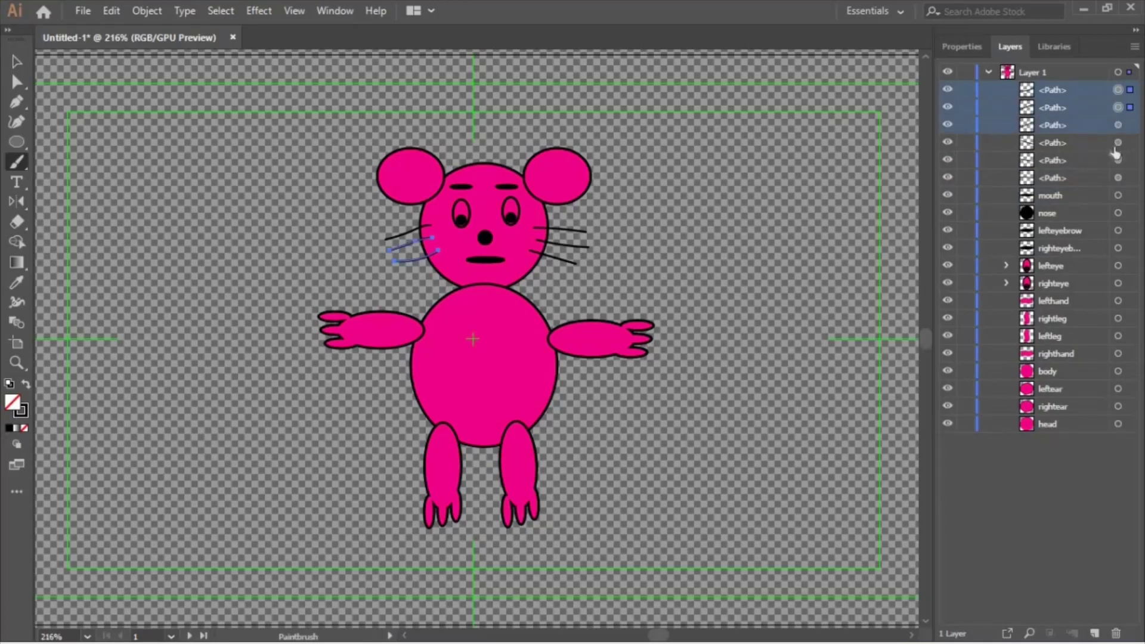
pyautogui.keyDown('shift'); pyautogui.click(1117, 145); pyautogui.keyUp('shift')
pyautogui.keyDown('shift'); pyautogui.click(1117, 161); pyautogui.keyUp('shift')
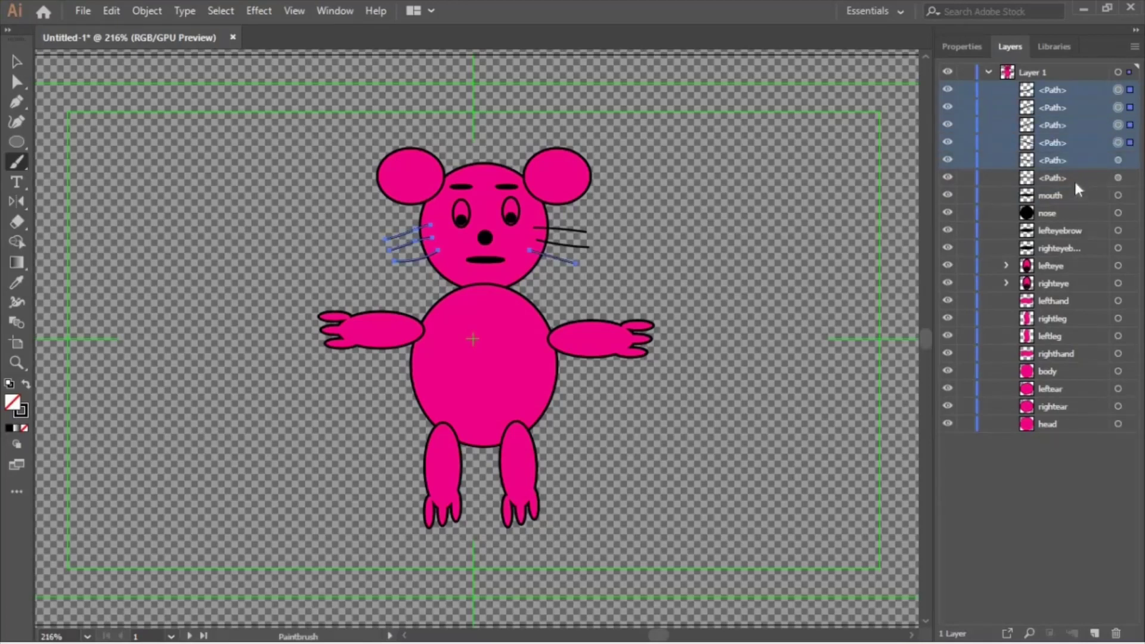
pyautogui.keyDown('shift'); pyautogui.click(1116, 177); pyautogui.keyUp('shift')
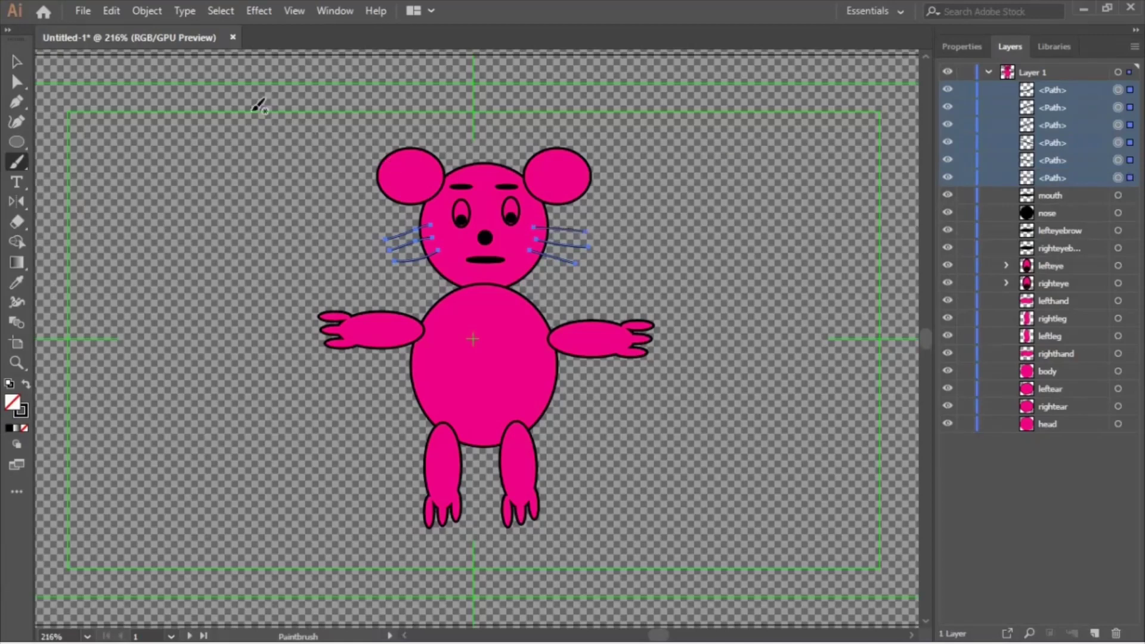
pyautogui.hotkey('alt', 'o')
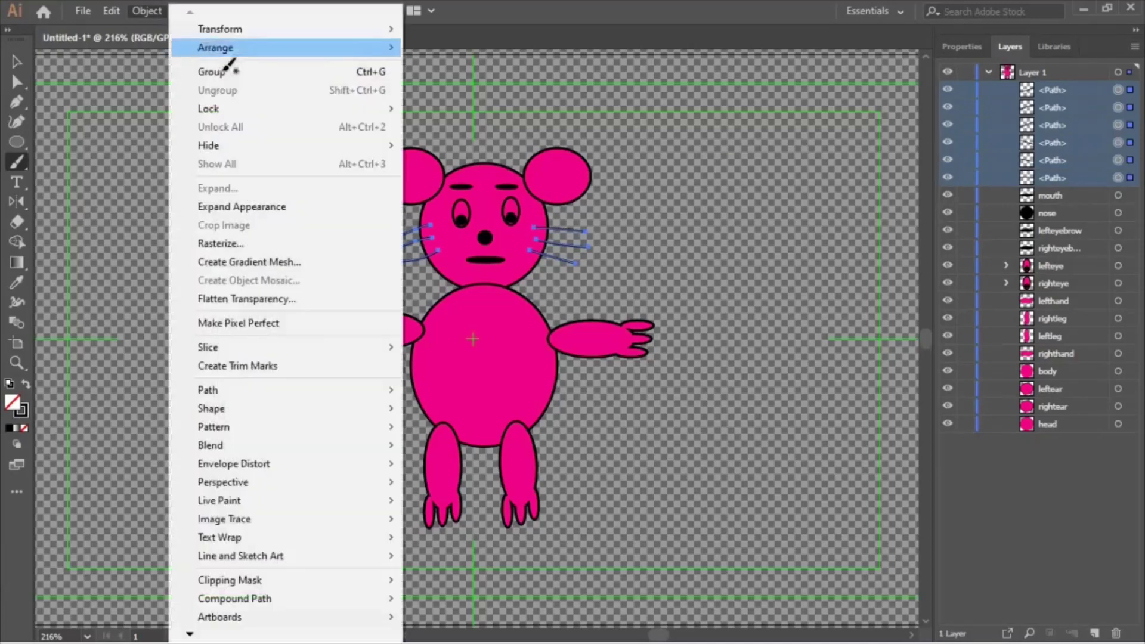
pyautogui.click(227, 71)
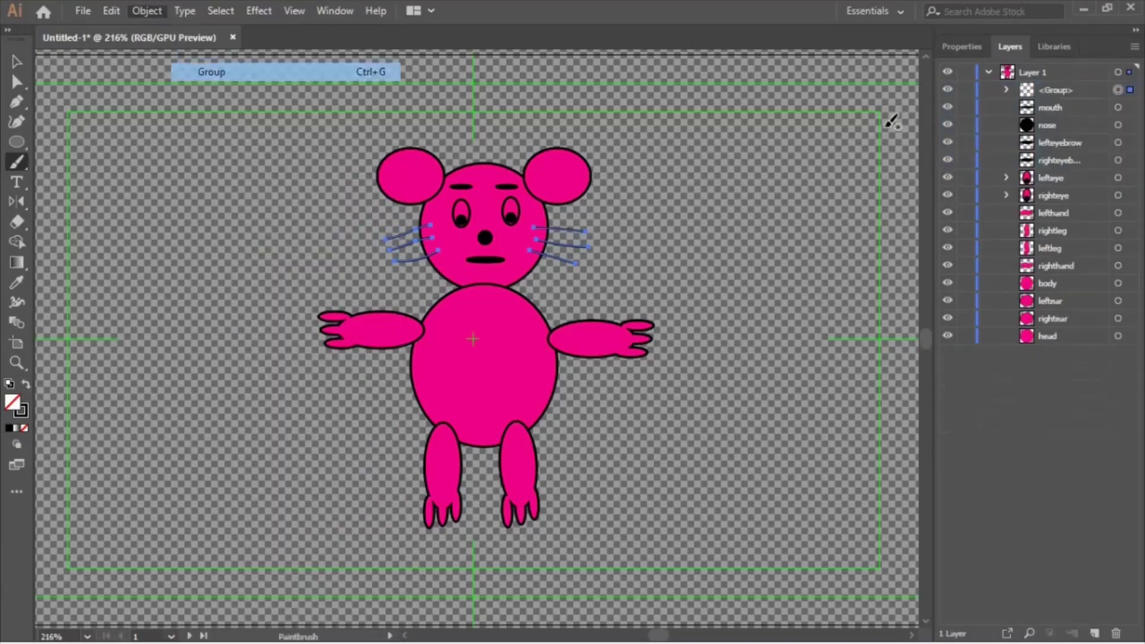
# Name the whisker group "hair" and deselect everything.
pyautogui.doubleClick(1061, 89)
pyautogui.write('ha')
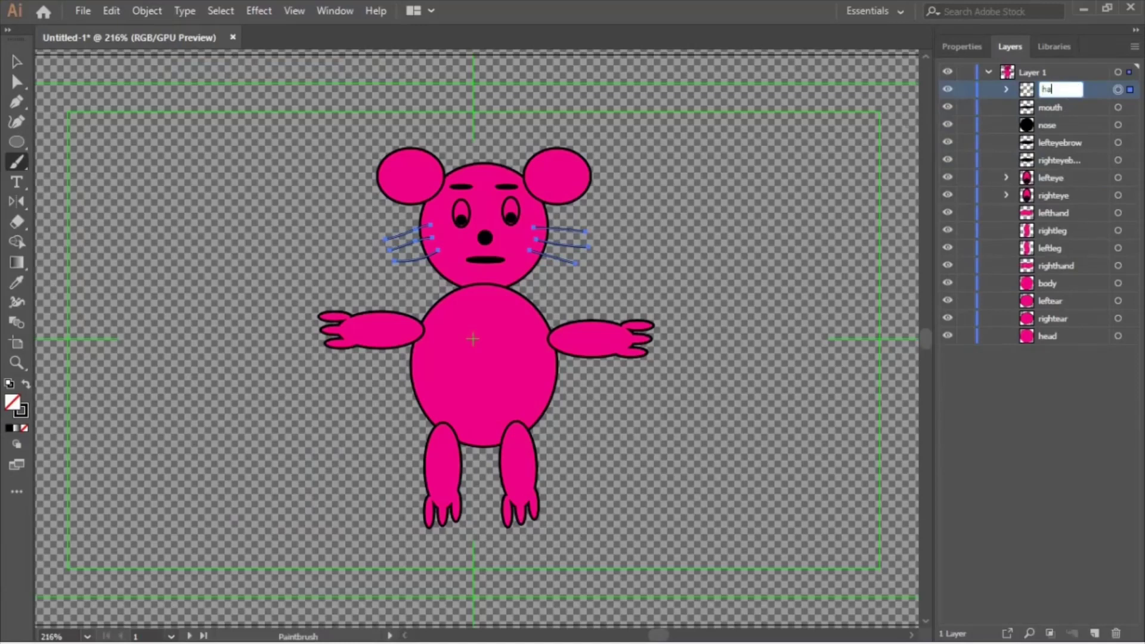
pyautogui.write('ir')
pyautogui.press('Return')
pyautogui.press('v')
pyautogui.click(203, 186)
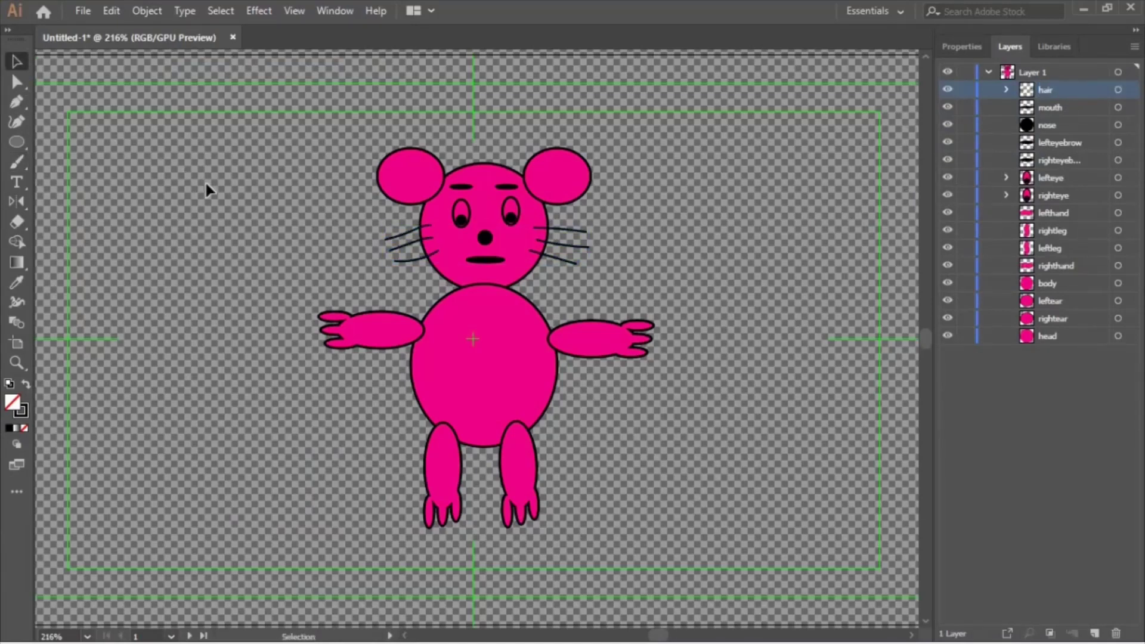
# Draw an upright ellipse about 124 by 225 px as a belly patch on the body and fill it with yellow FFF13F.
pyautogui.click(17, 141)
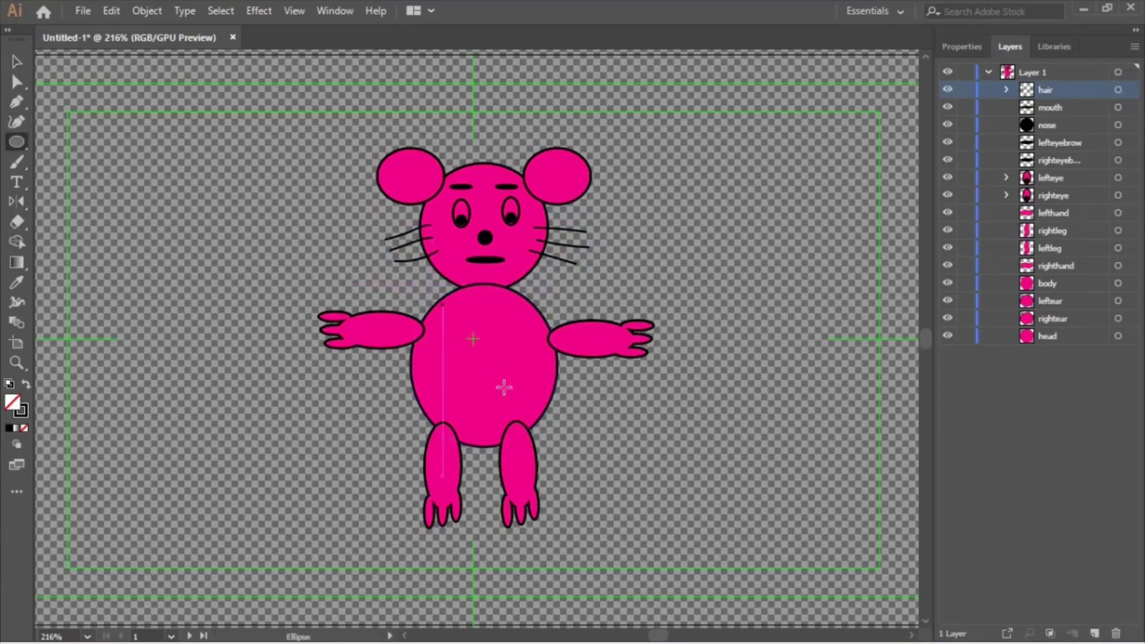
pyautogui.moveTo(450, 301); pyautogui.dragTo(516, 421)
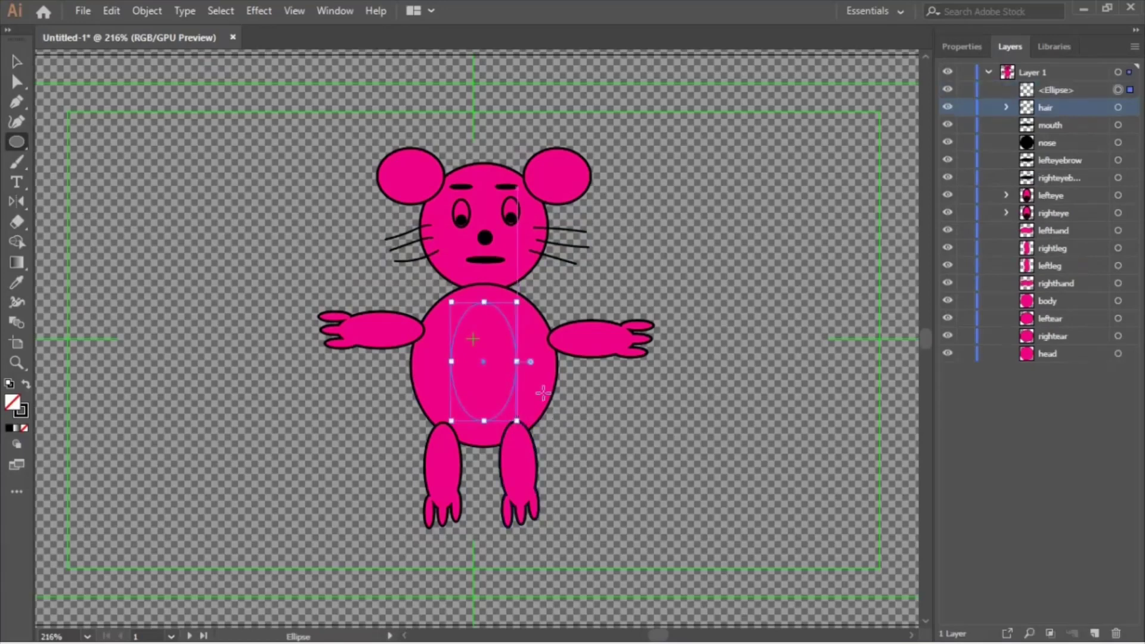
pyautogui.click(961, 47)
pyautogui.click(951, 231)
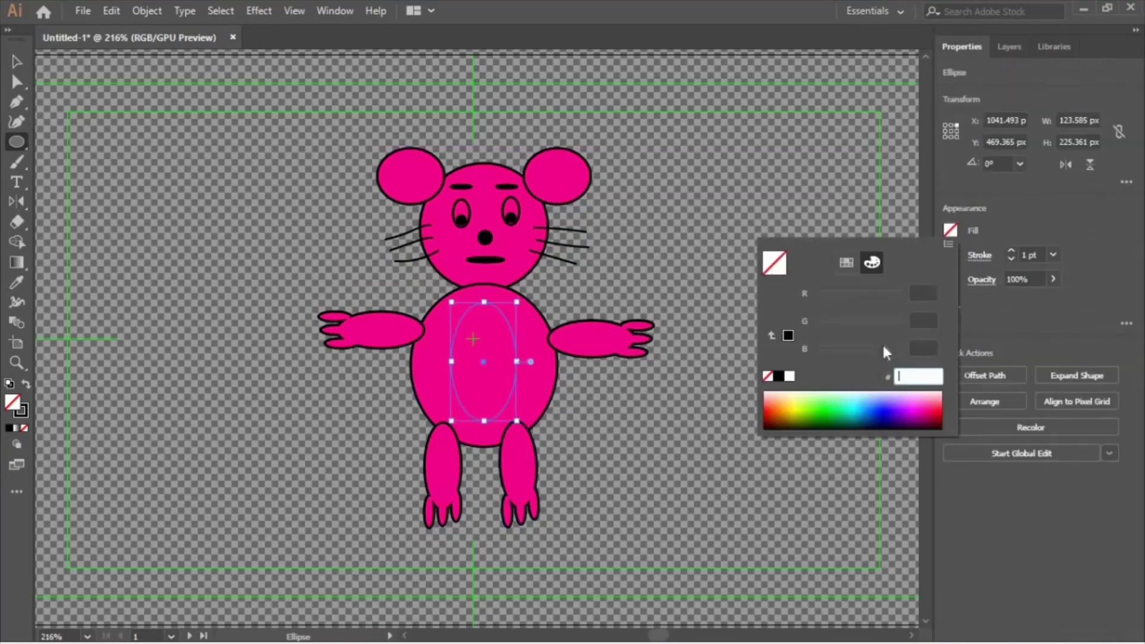
pyautogui.click(823, 411)
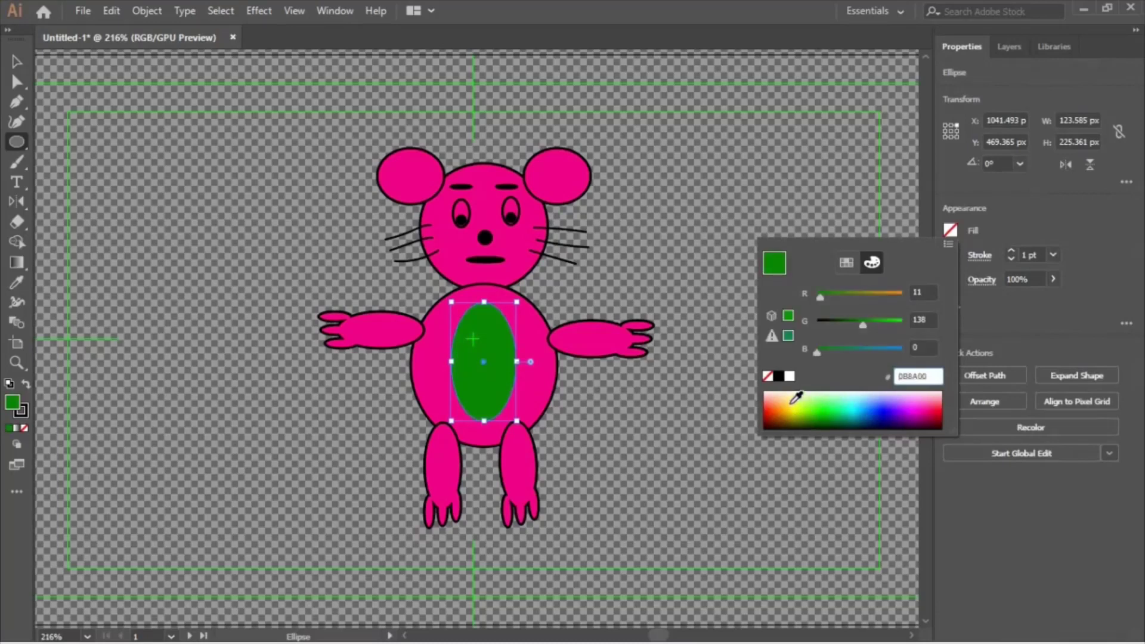
pyautogui.click(793, 402)
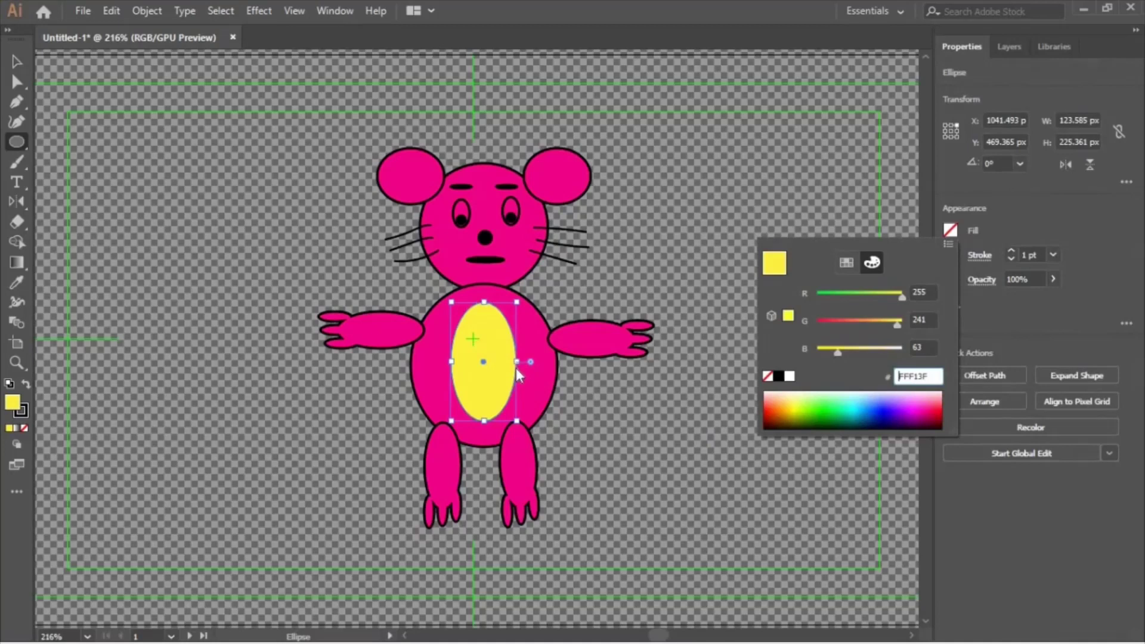
# Draw a yellow ellipse about 77 by 64 px inside one ear and place a copy of it inside the other ear.
pyautogui.click(18, 140)
pyautogui.moveTo(390, 164); pyautogui.dragTo(557, 194)
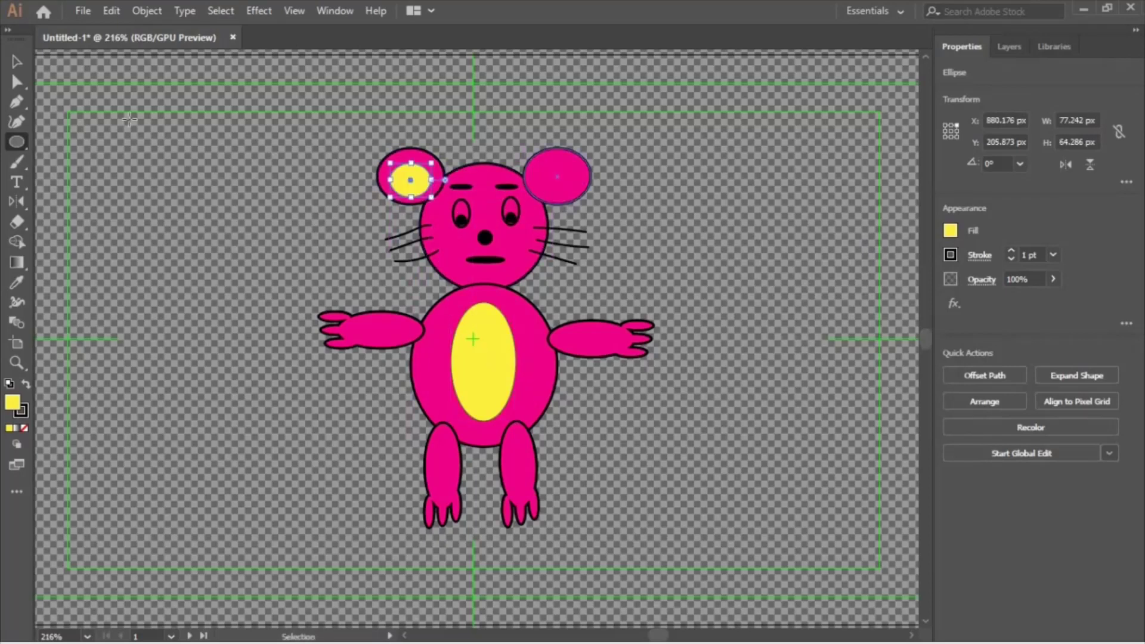
pyautogui.click(17, 62)
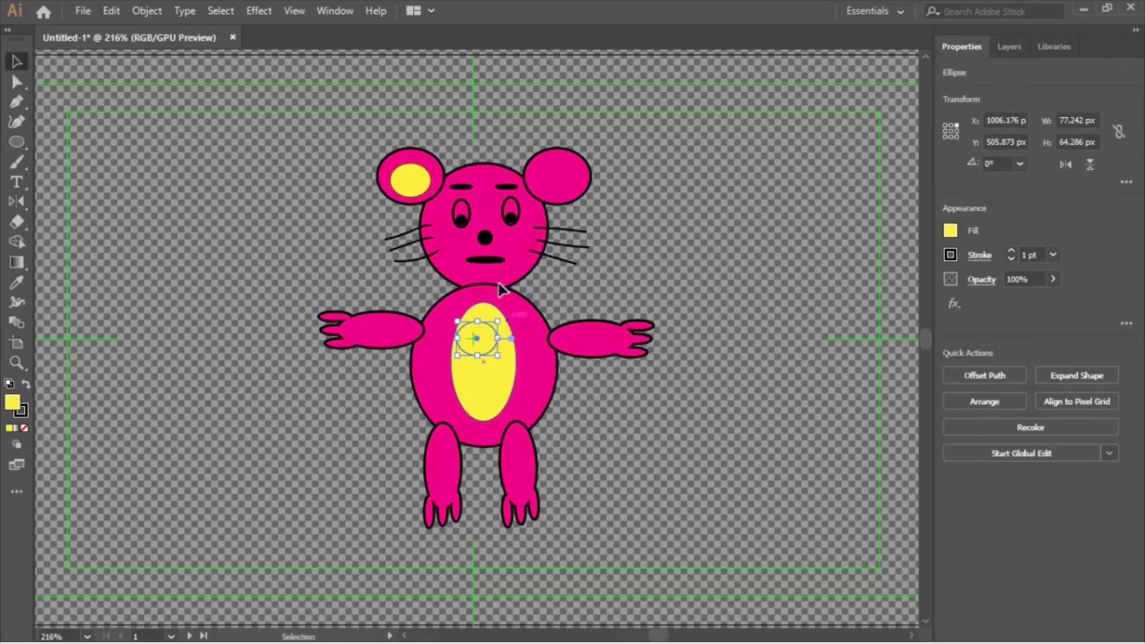
pyautogui.moveTo(478, 338); pyautogui.dragTo(561, 180)
pyautogui.click(702, 284)
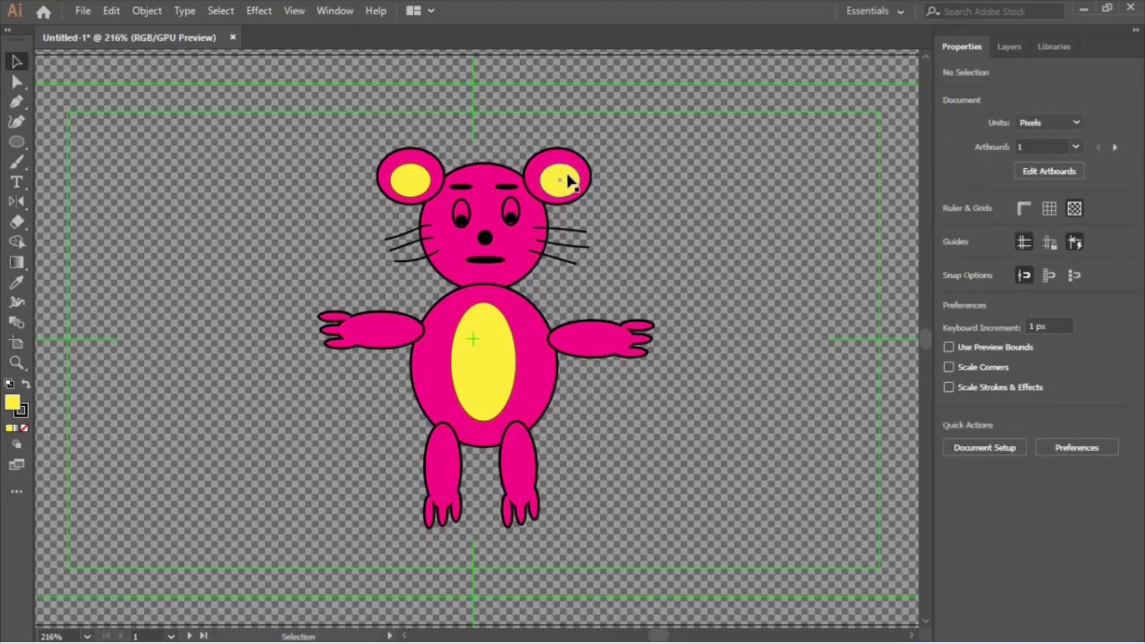
# Group the yellow inner-ear ellipse with the leftear shape.
pyautogui.click(1013, 47)
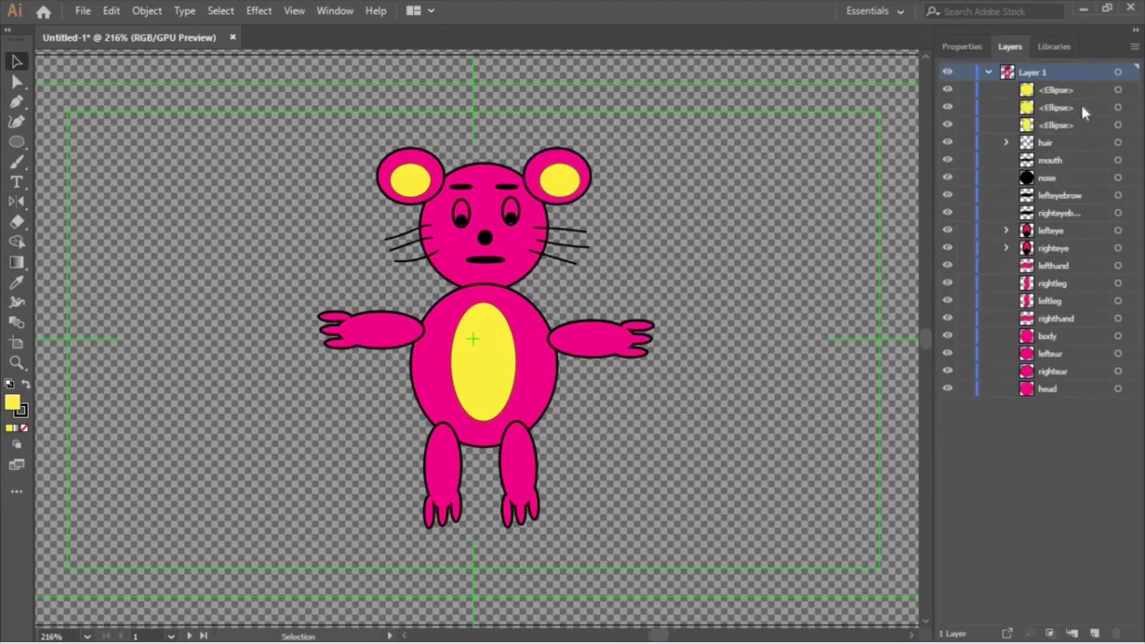
pyautogui.click(1110, 89)
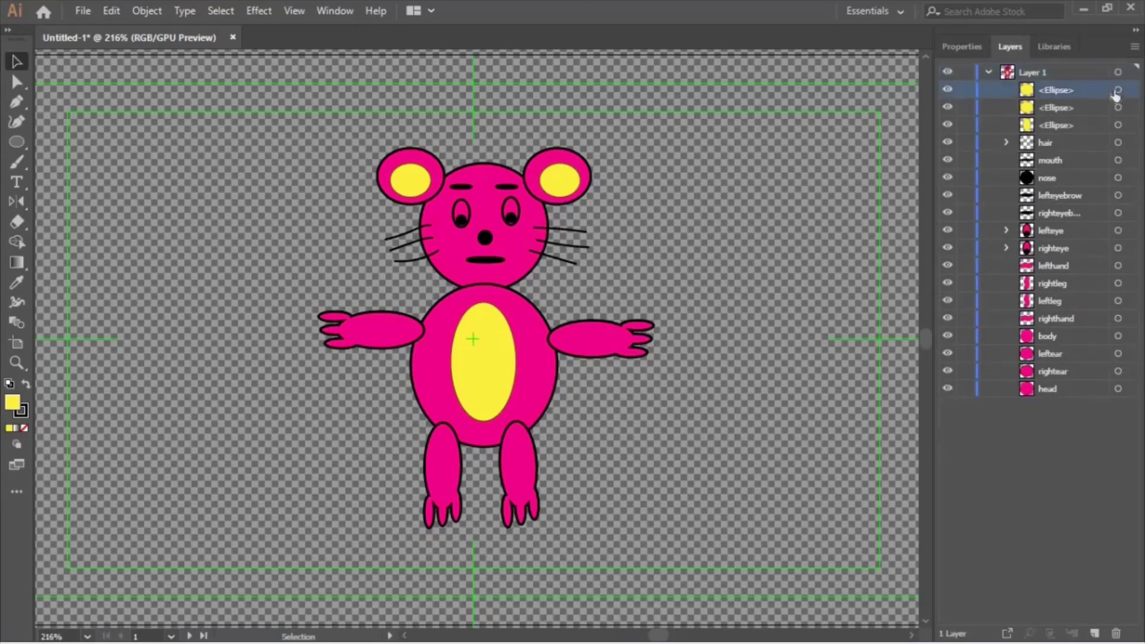
pyautogui.click(1119, 91)
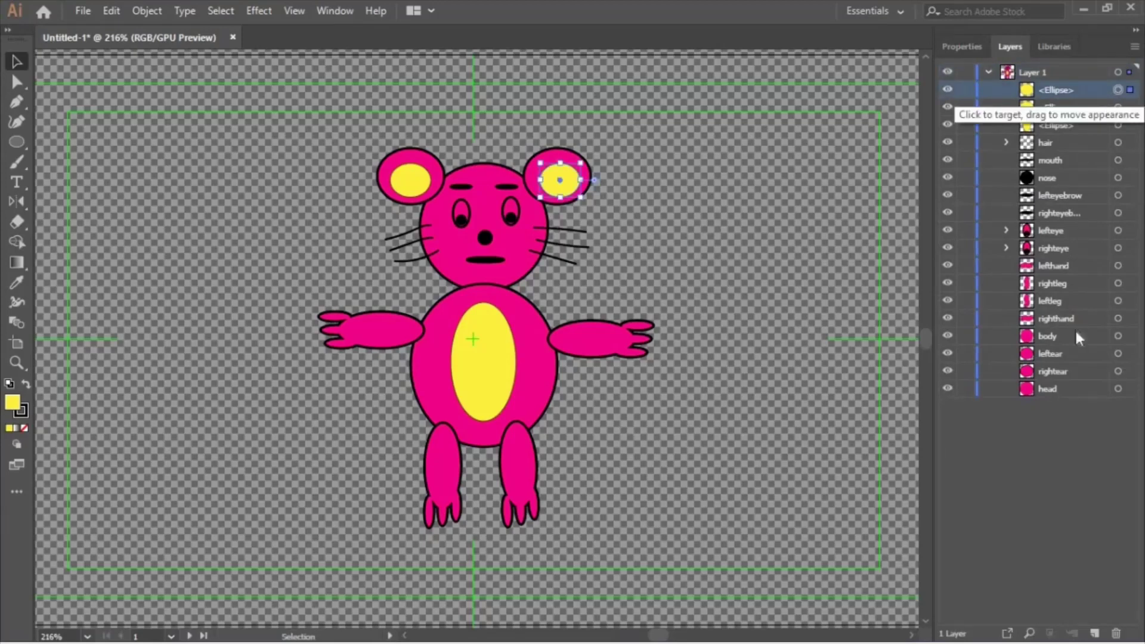
pyautogui.keyDown('shift'); pyautogui.click(1118, 355); pyautogui.keyUp('shift')
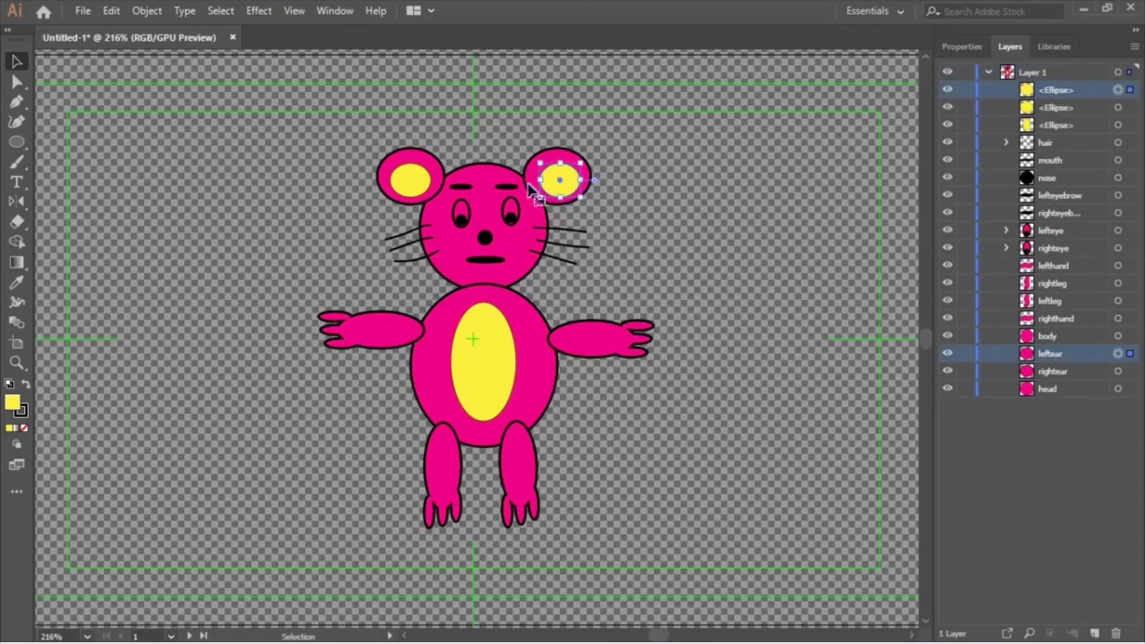
pyautogui.hotkey('alt', 'o')
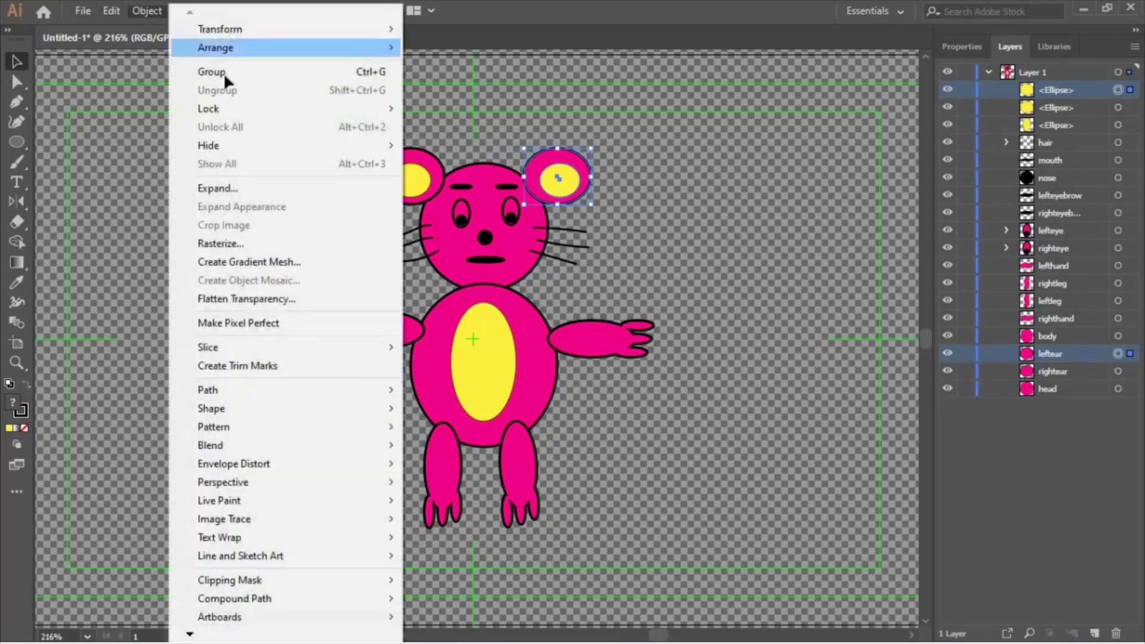
pyautogui.click(224, 73)
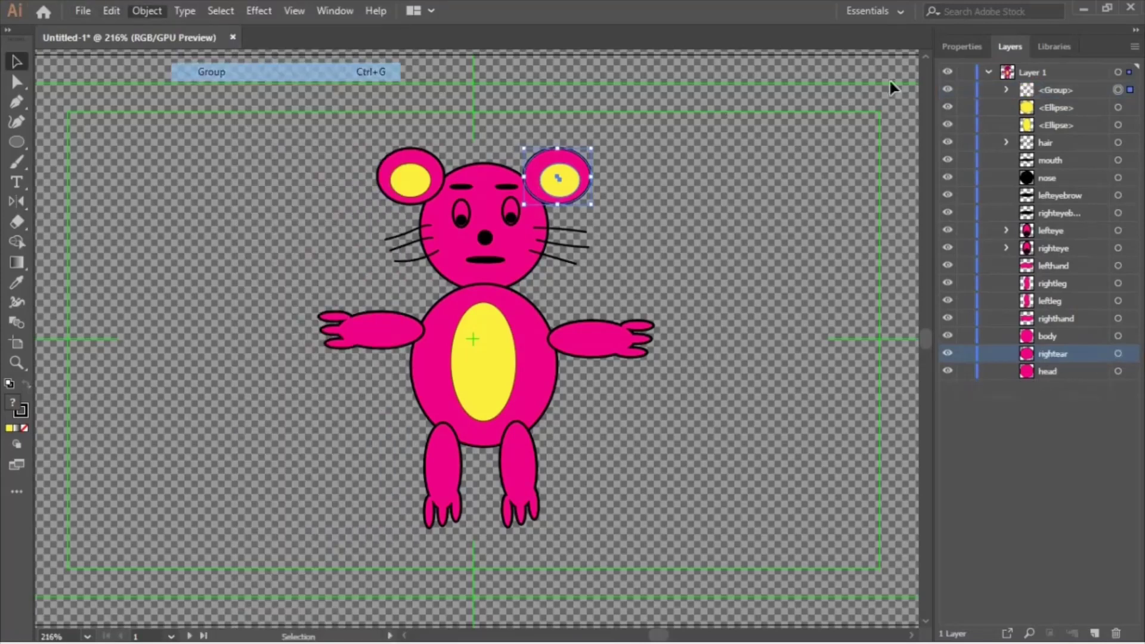
# Name the new ear group "leftear" and deselect it.
pyautogui.doubleClick(1059, 90)
pyautogui.press('BackSpace')
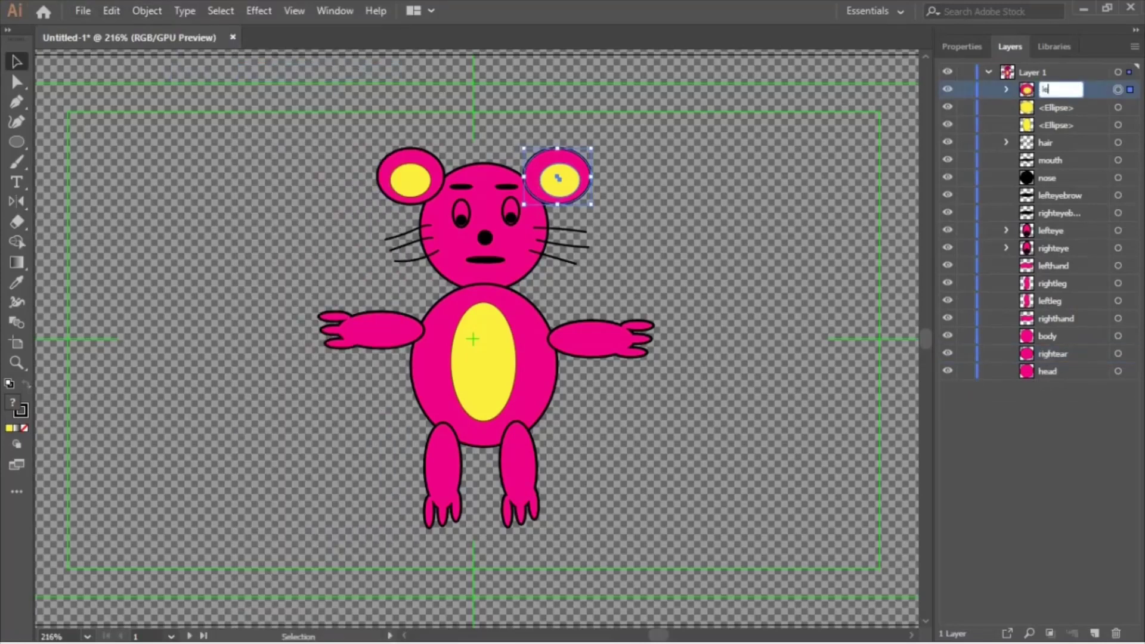
pyautogui.write('leftear')
pyautogui.click(427, 182)
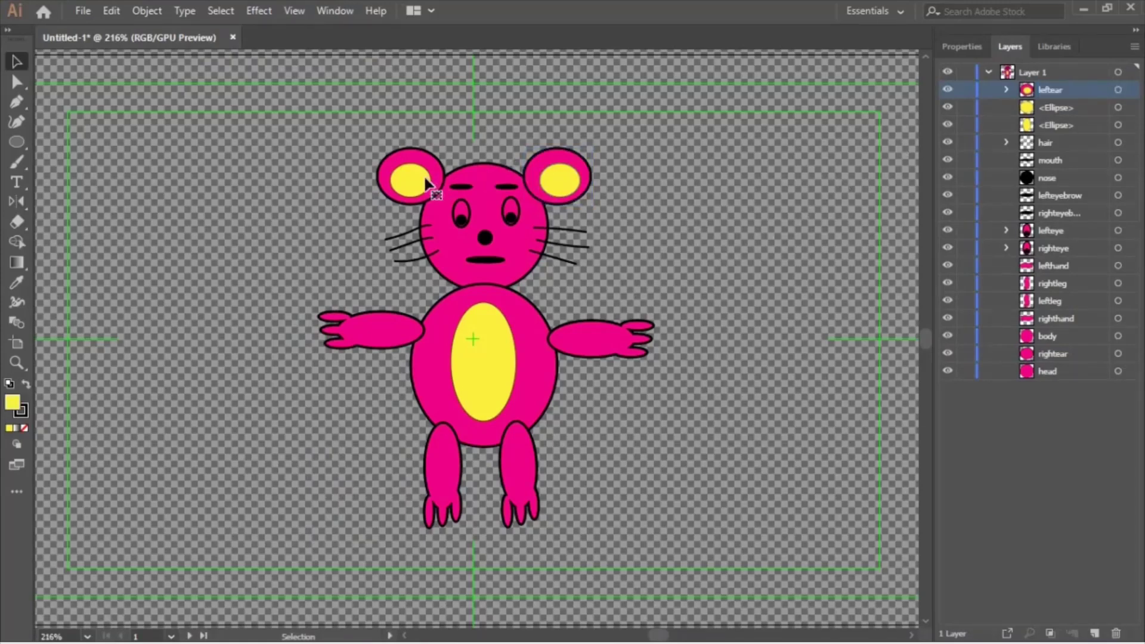
# Group the remaining yellow inner-ear ellipse with the rightear shape and name the new group "rightear".
pyautogui.click(1080, 109)
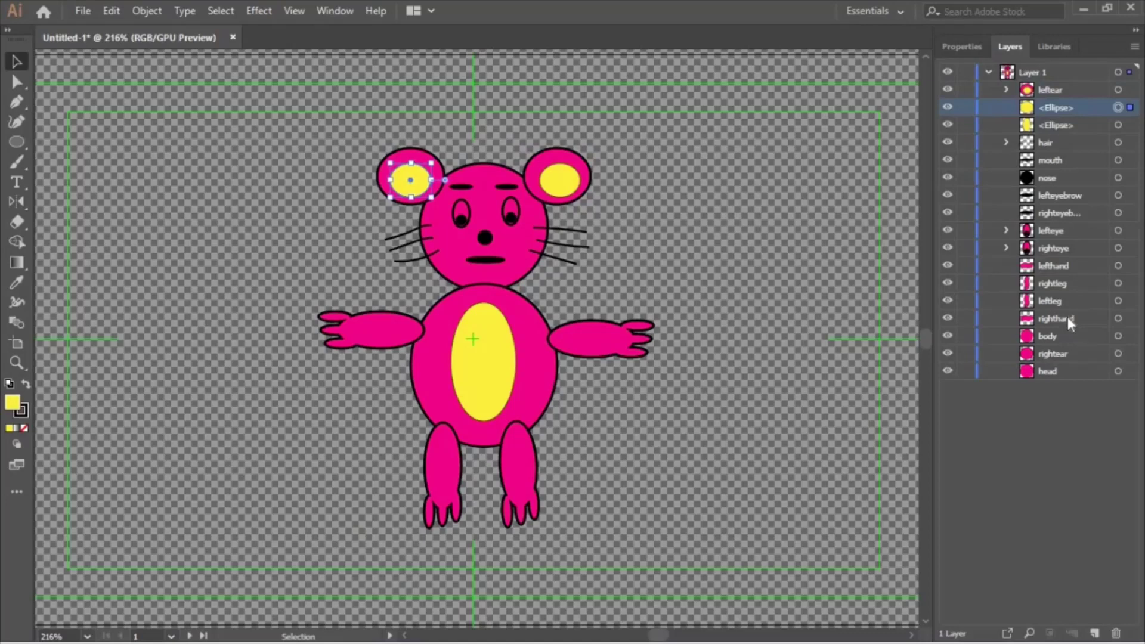
pyautogui.click(1118, 354)
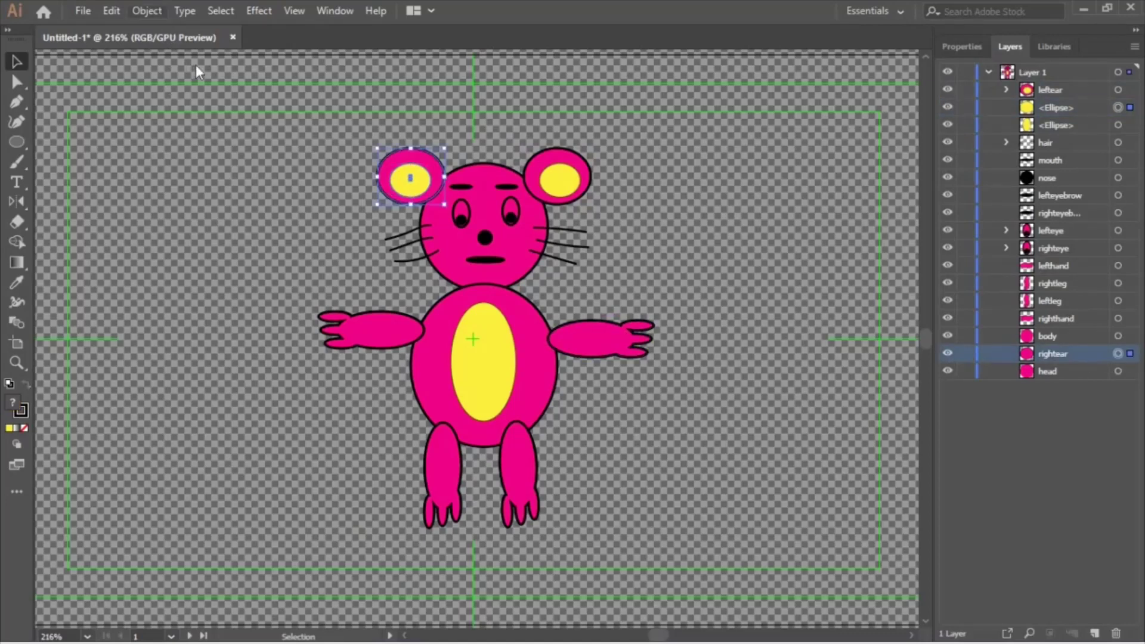
pyautogui.click(147, 10)
pyautogui.click(238, 72)
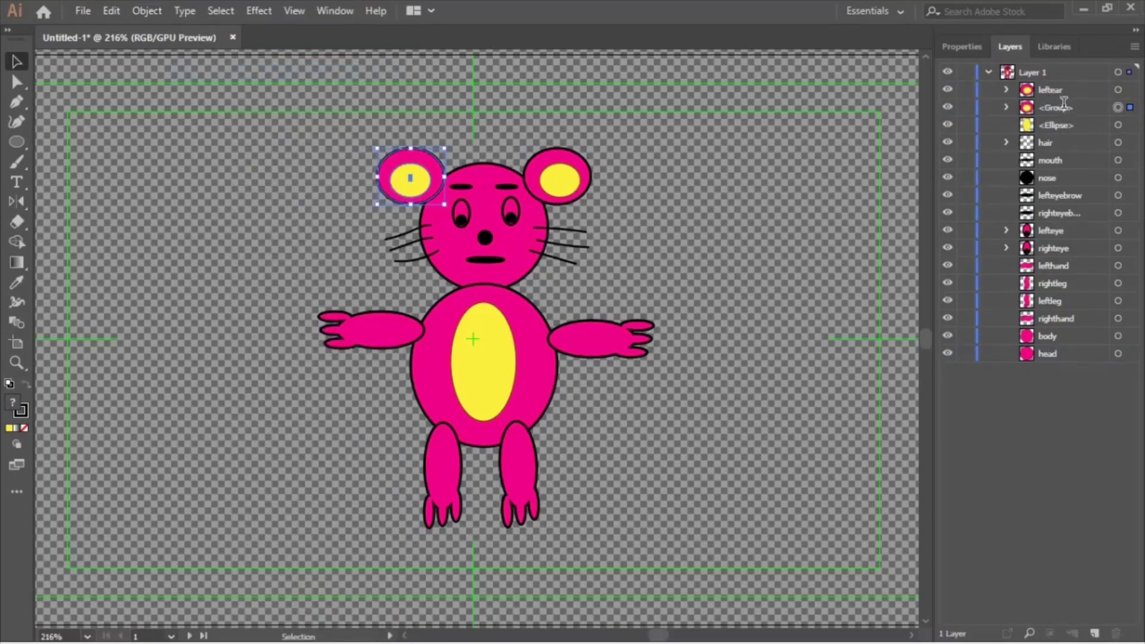
pyautogui.doubleClick(1064, 105)
pyautogui.write('r')
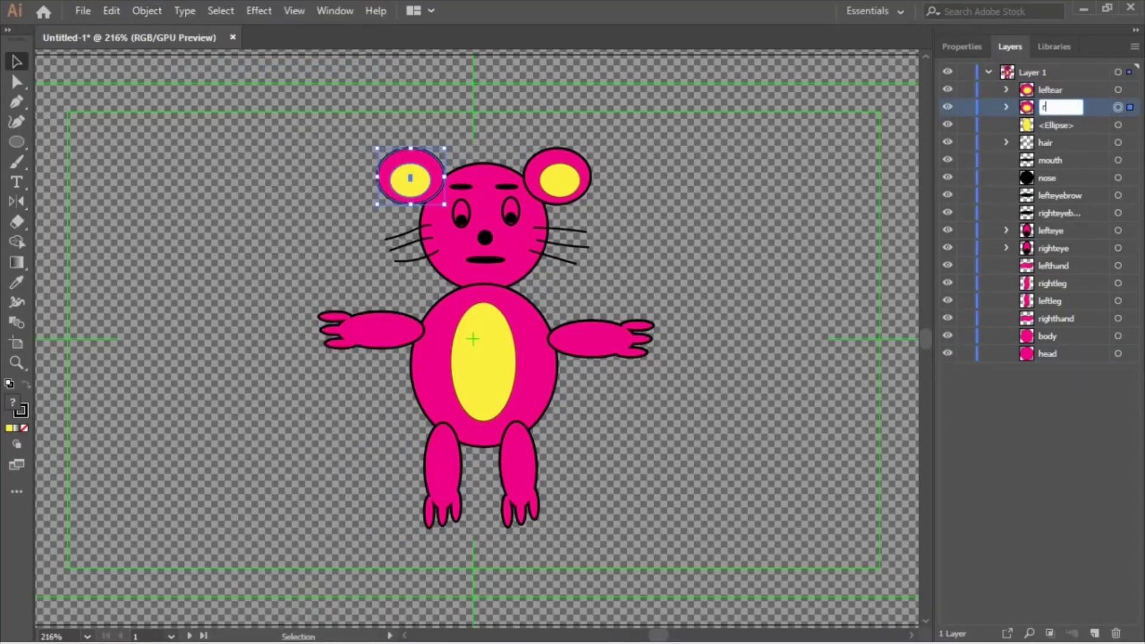
pyautogui.write('ightear')
pyautogui.click(488, 377)
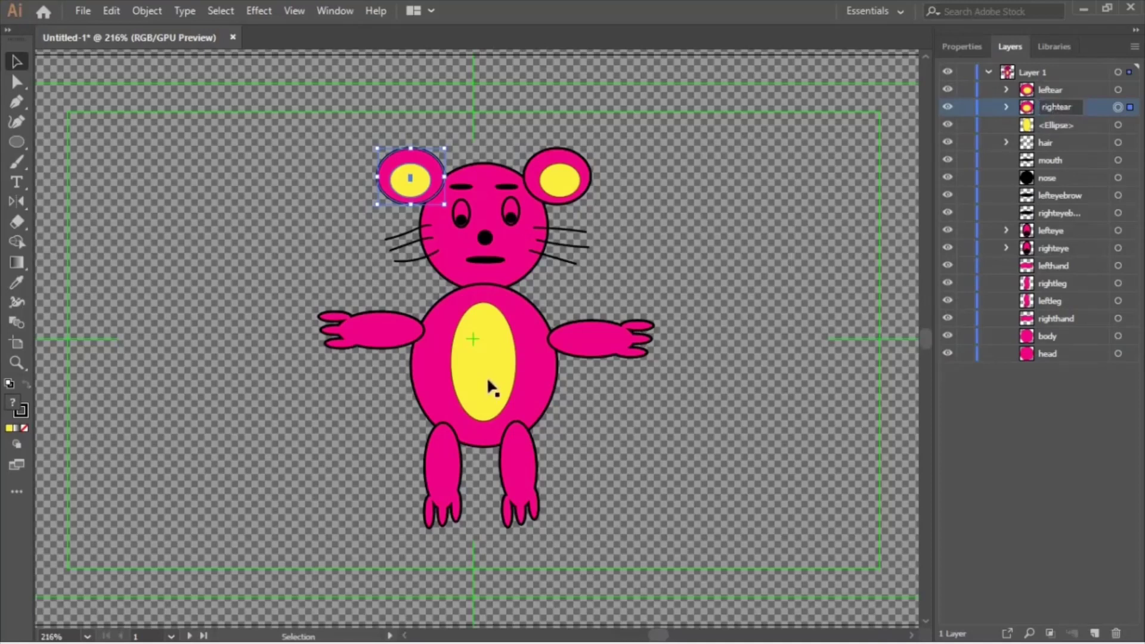
# Group the yellow belly ellipse with the body shape, name the group "body" and deselect it.
pyautogui.click(527, 380)
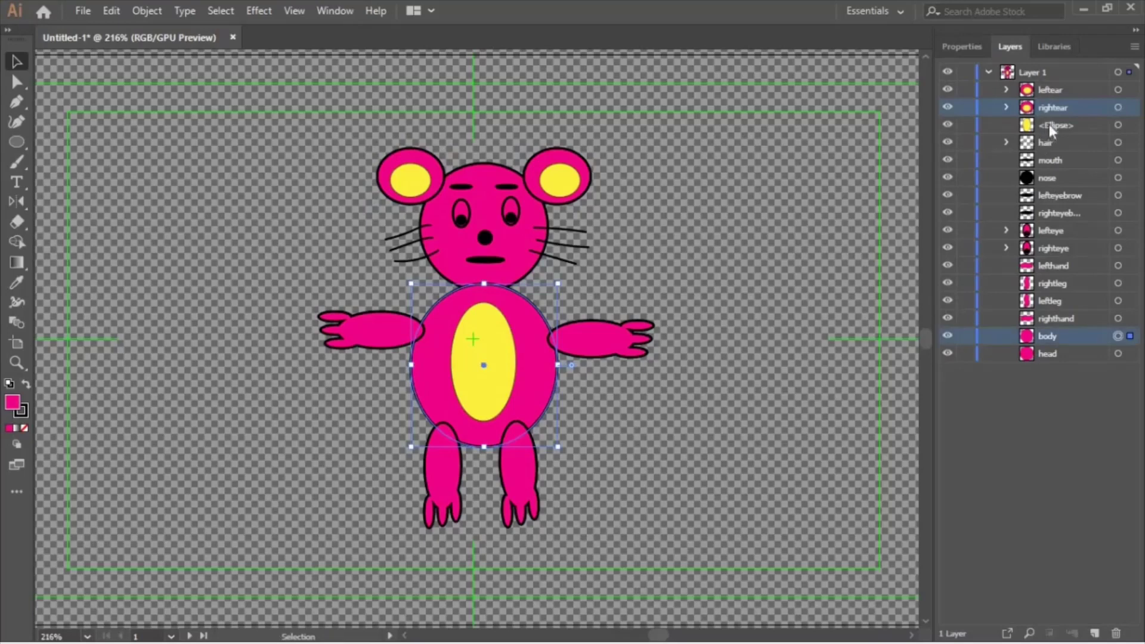
pyautogui.keyDown('shift'); pyautogui.click(1119, 125); pyautogui.keyUp('shift')
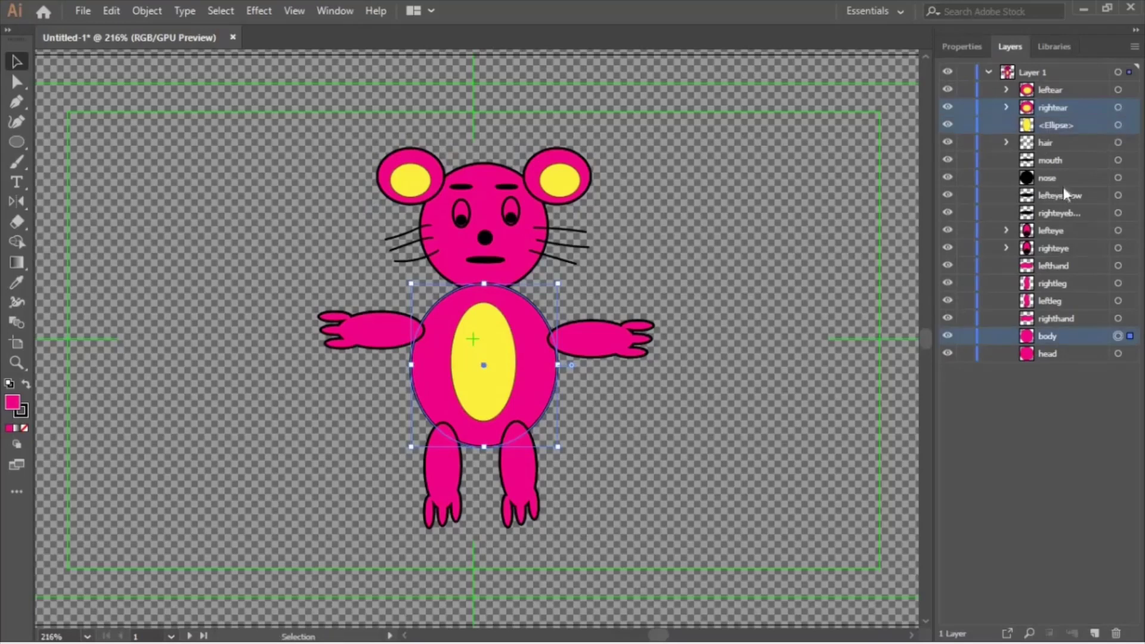
pyautogui.click(147, 10)
pyautogui.click(209, 72)
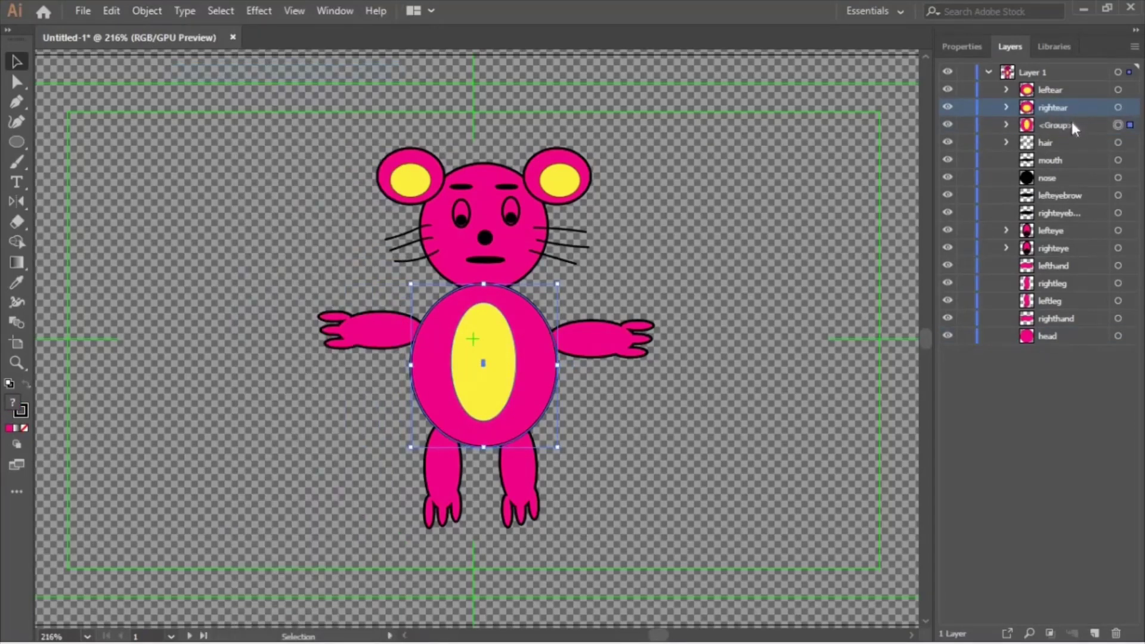
pyautogui.doubleClick(1072, 124)
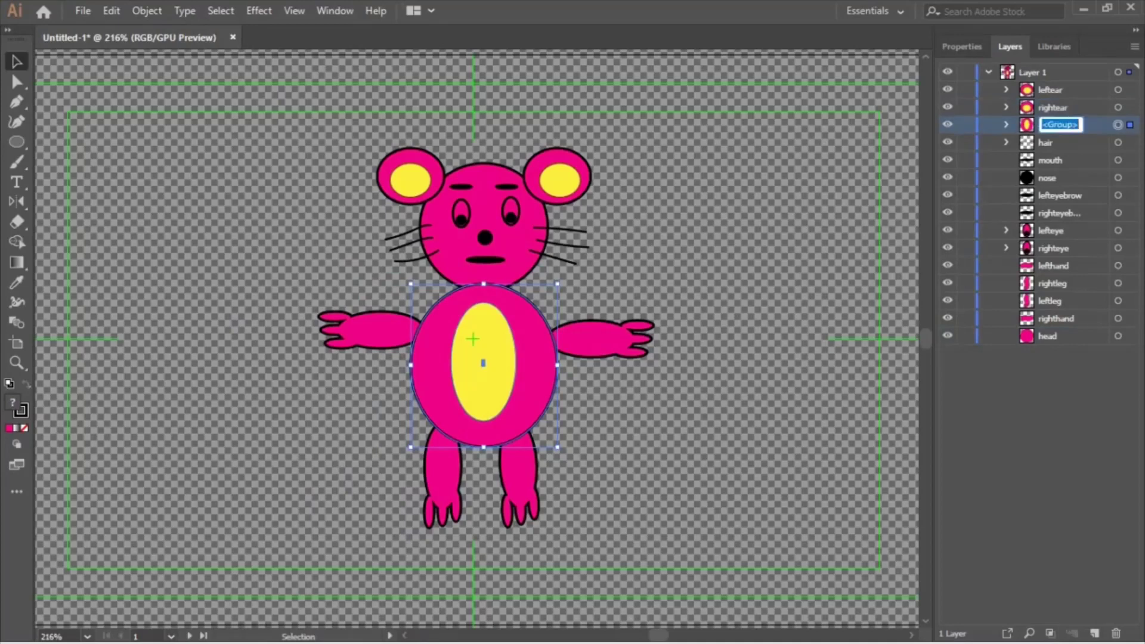
pyautogui.write('body')
pyautogui.click(823, 414)
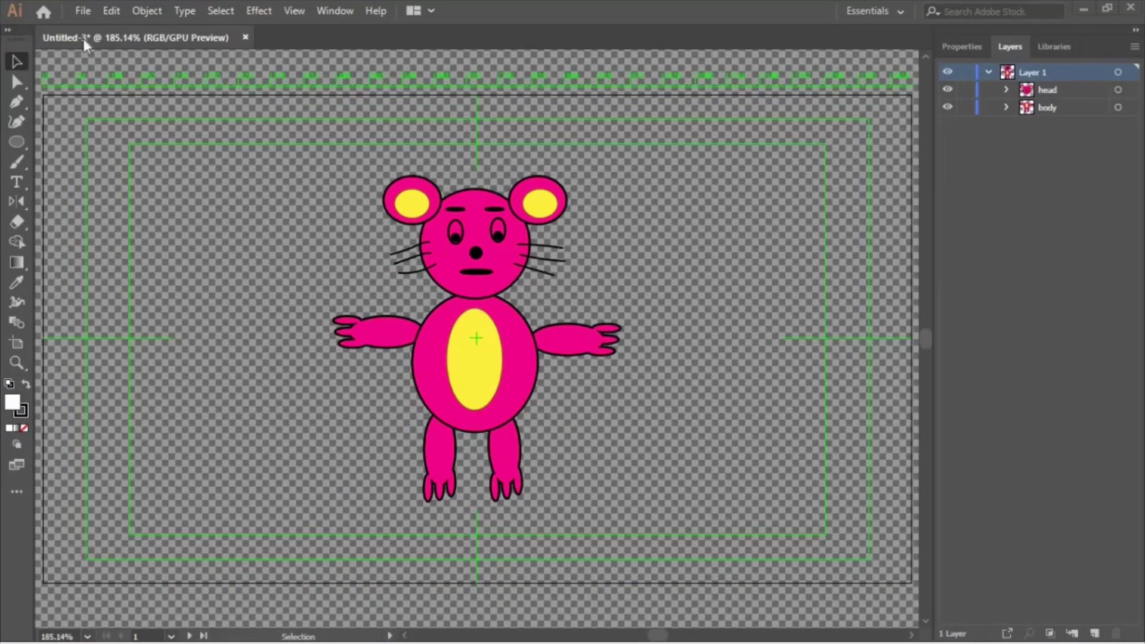
# Save the character document as an Adobe Illustrator file named "character7".
pyautogui.click(83, 11)
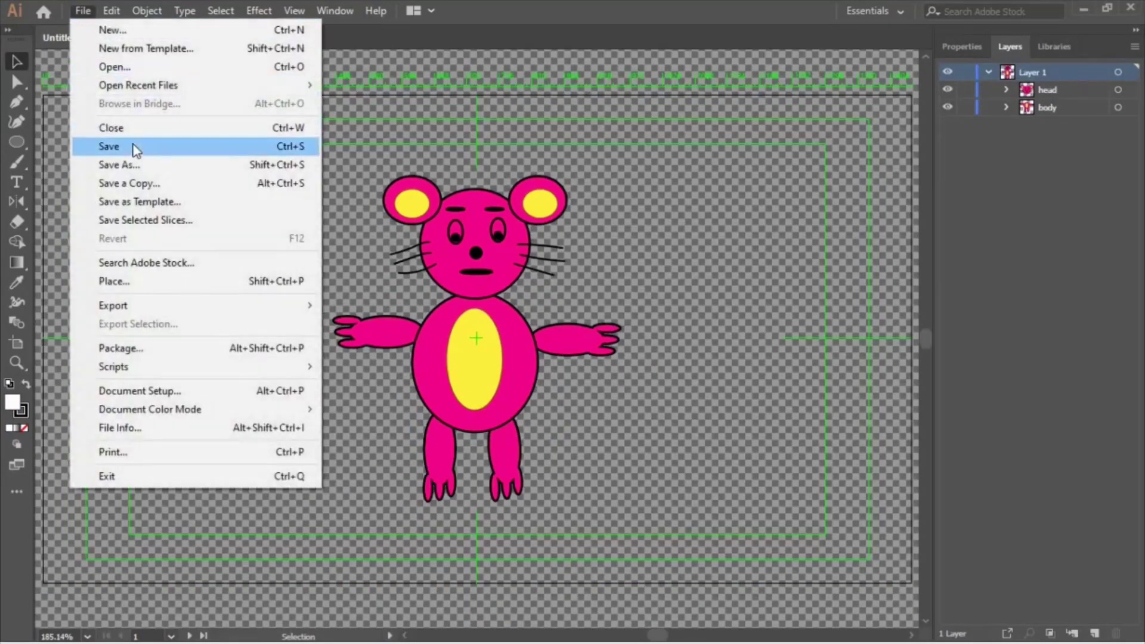
pyautogui.click(133, 146)
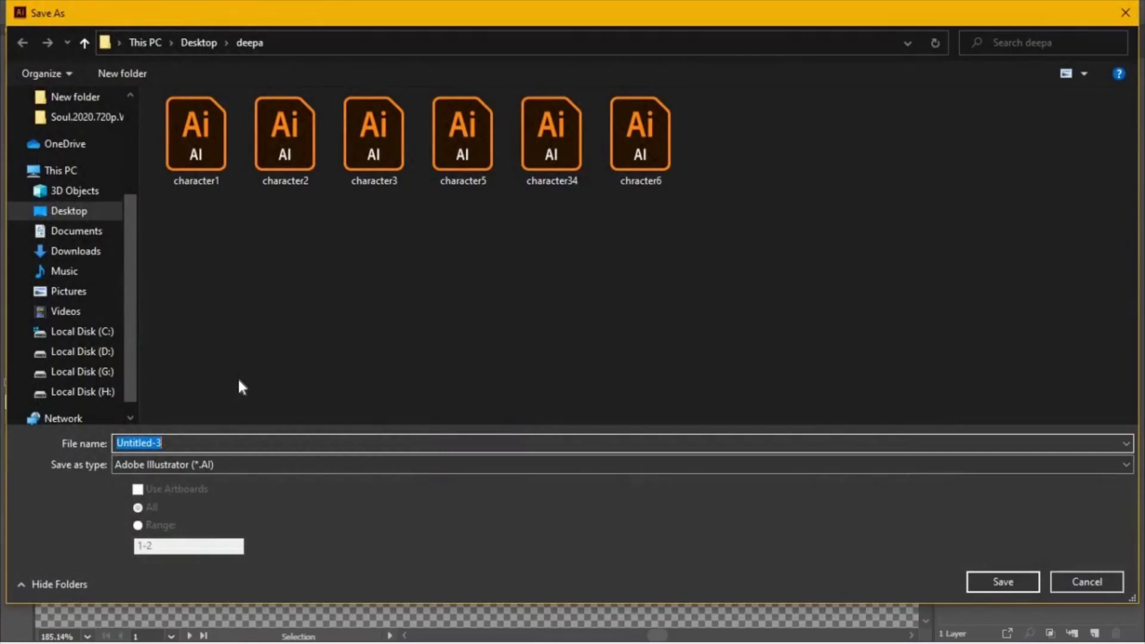
pyautogui.write('cha')
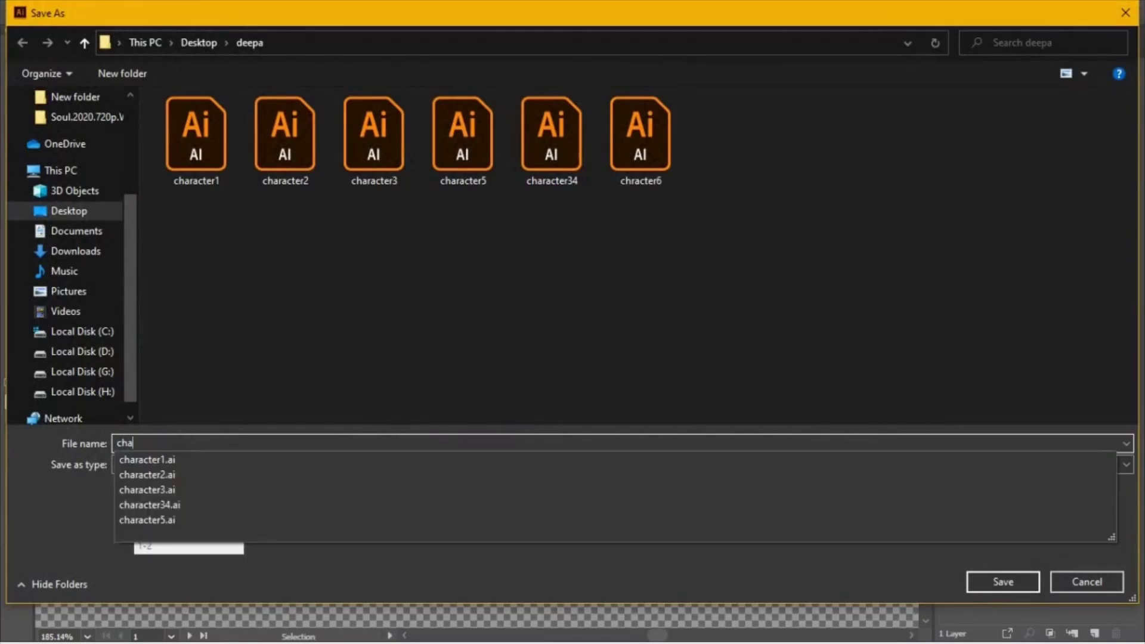
pyautogui.write('racter7')
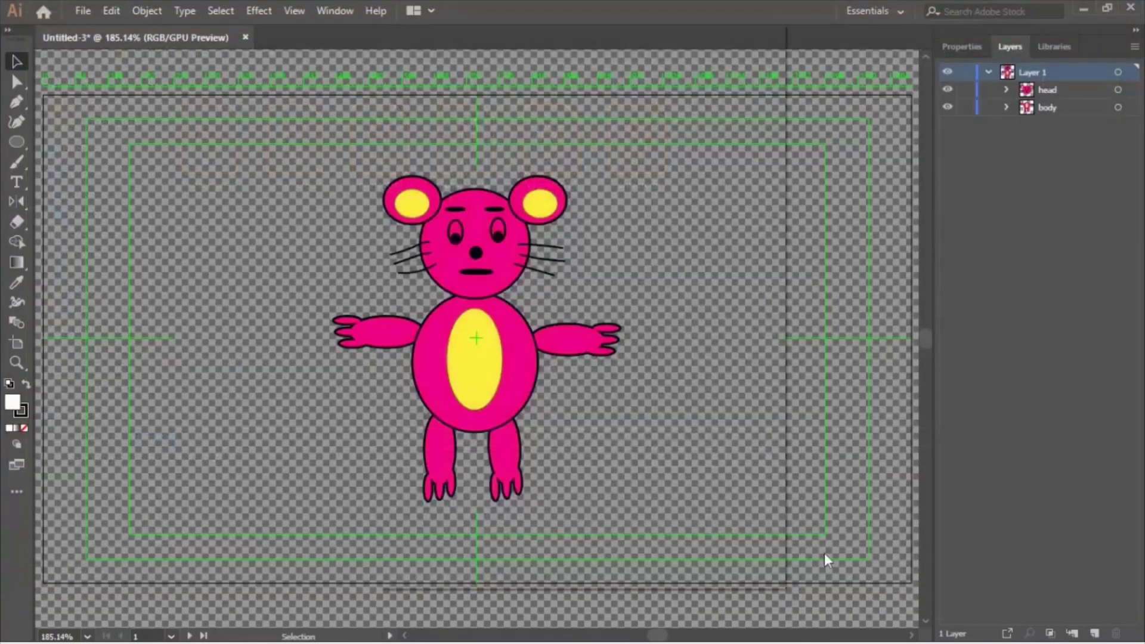
pyautogui.press('Return')
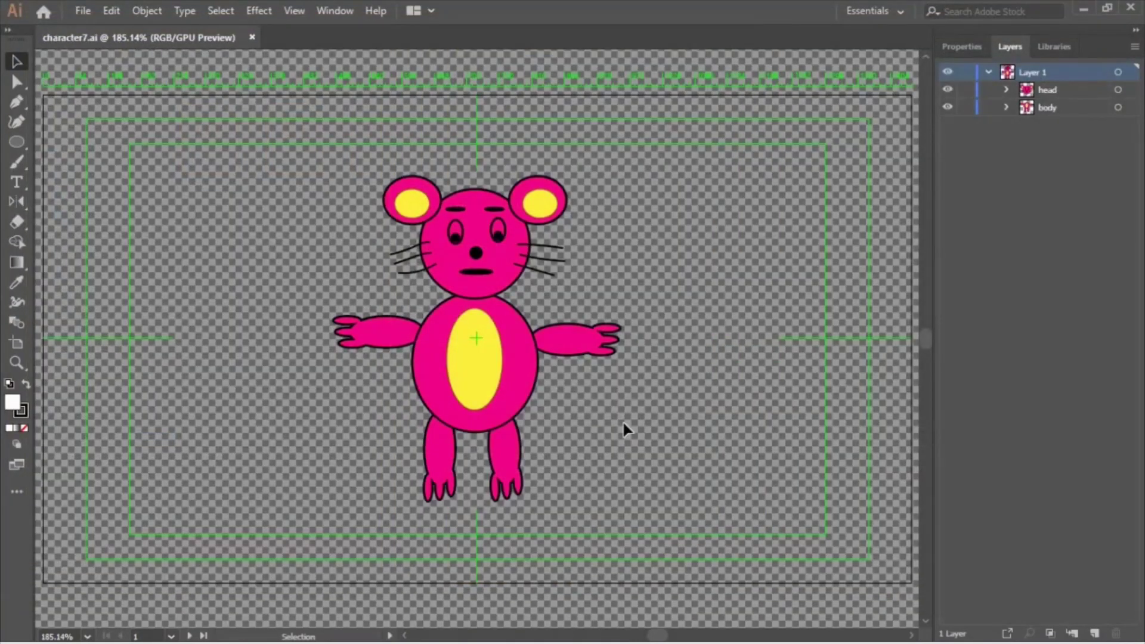
# Select only the yellow belly ellipse and open the Effect Gallery for it.
pyautogui.press('a')
pyautogui.click(480, 382)
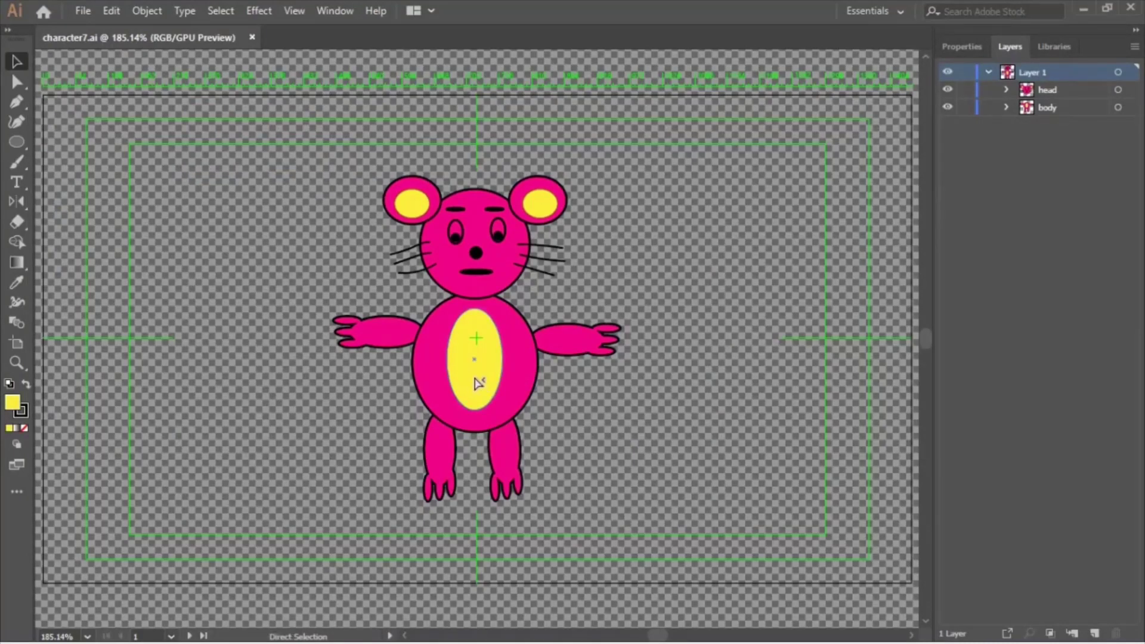
pyautogui.press('v')
pyautogui.click(259, 11)
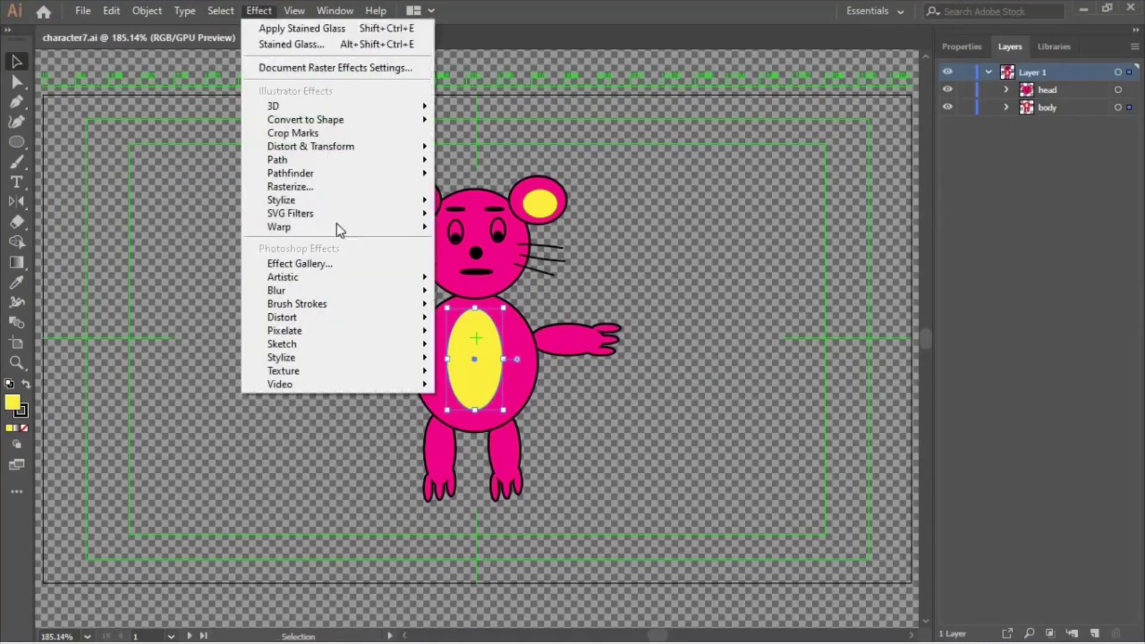
pyautogui.click(351, 262)
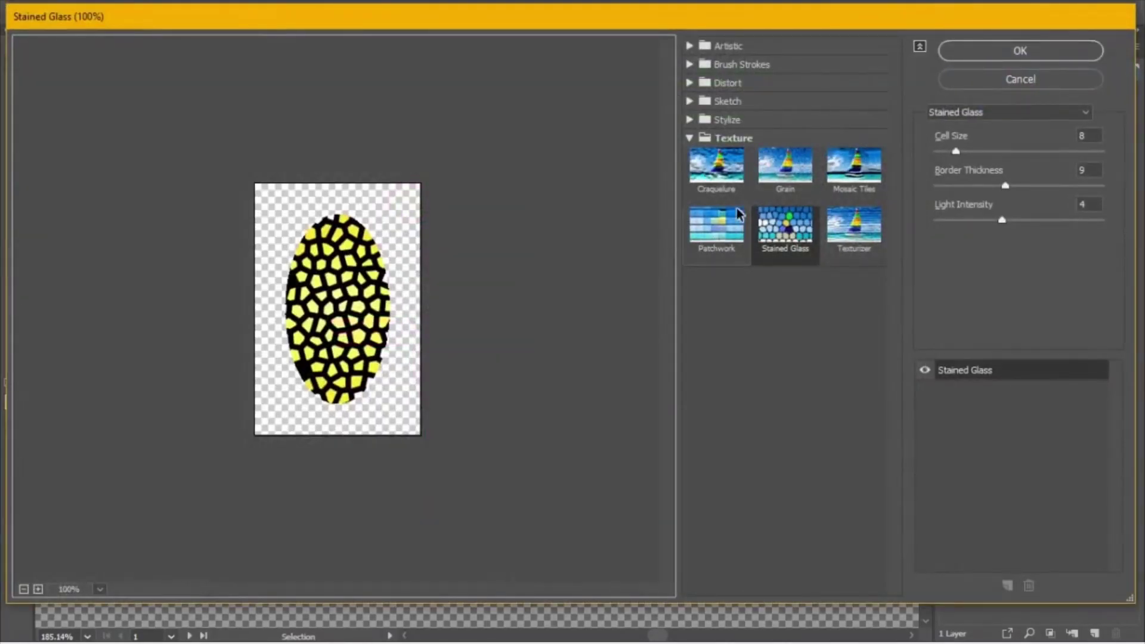
# Preview the Texture effects on the belly patch, including Craquelure and Stained Glass, and choose Mosaic Tiles.
pyautogui.click(728, 189)
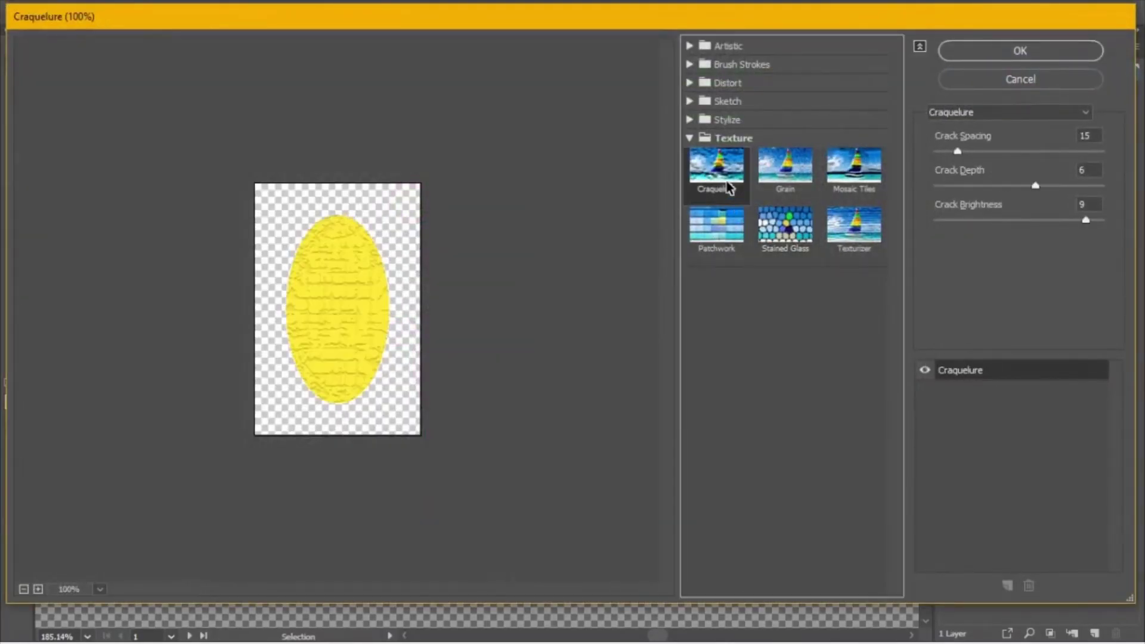
pyautogui.click(793, 175)
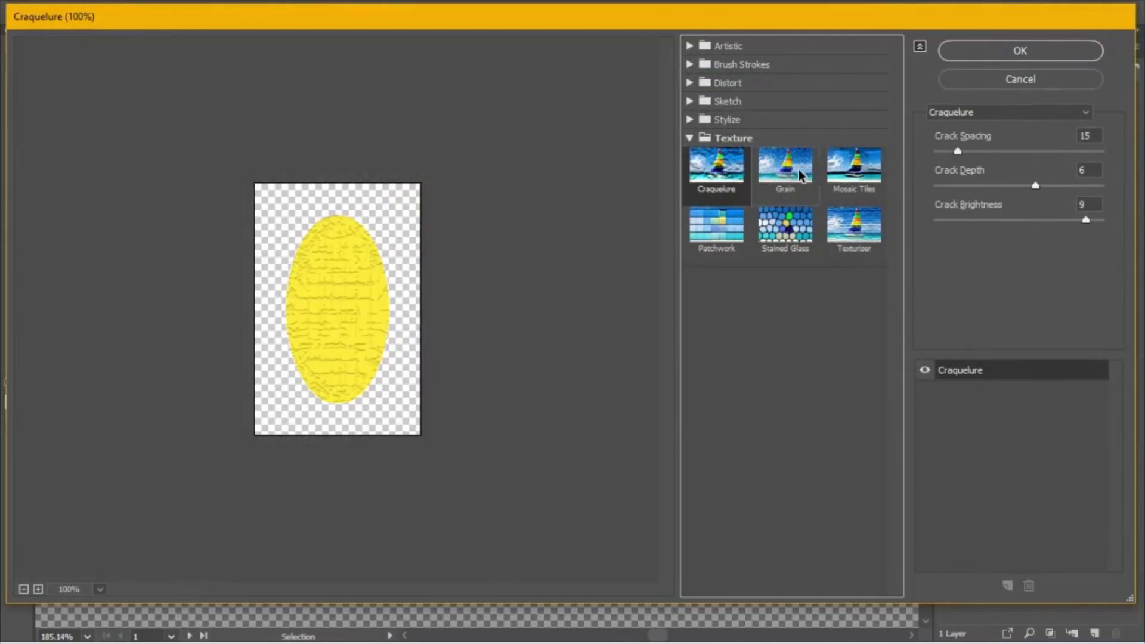
pyautogui.click(848, 175)
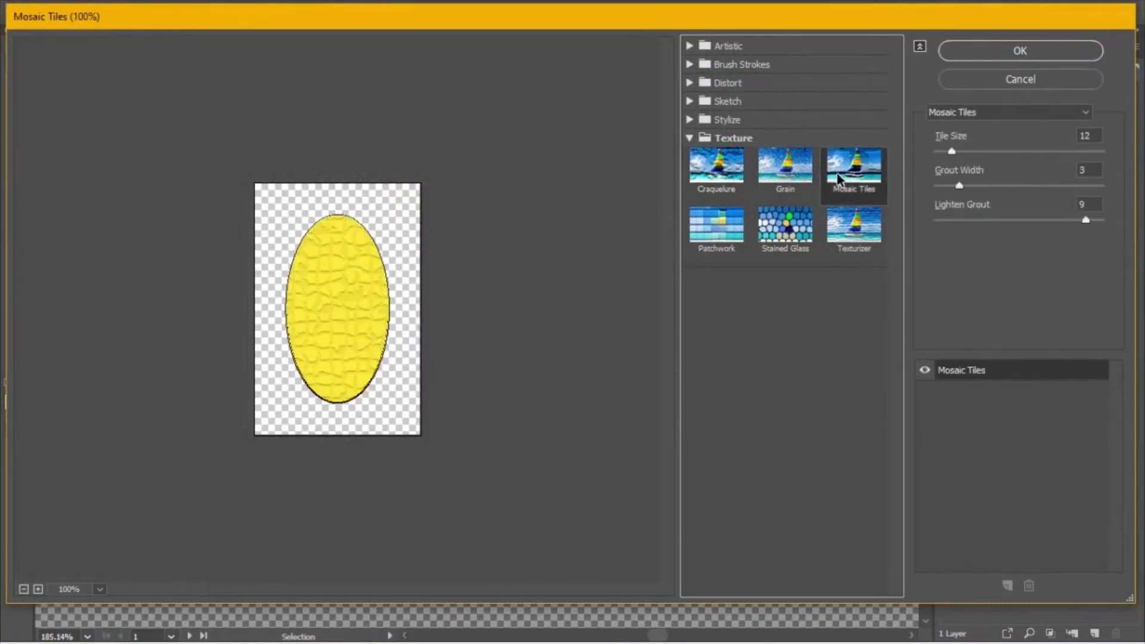
pyautogui.click(733, 233)
pyautogui.click(786, 232)
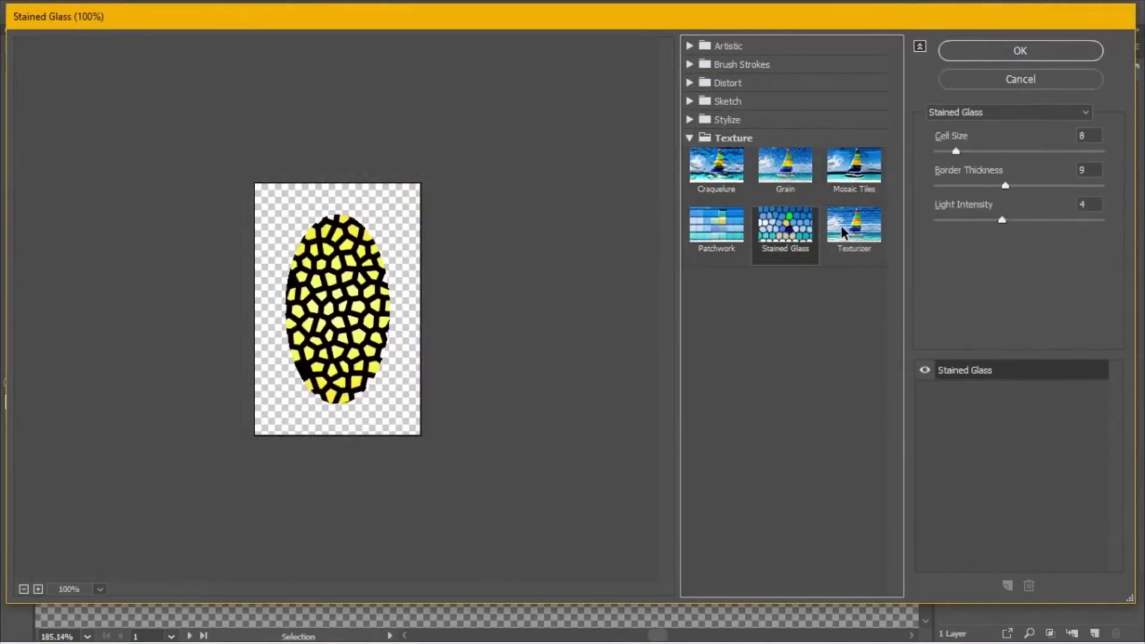
pyautogui.click(846, 233)
pyautogui.click(848, 187)
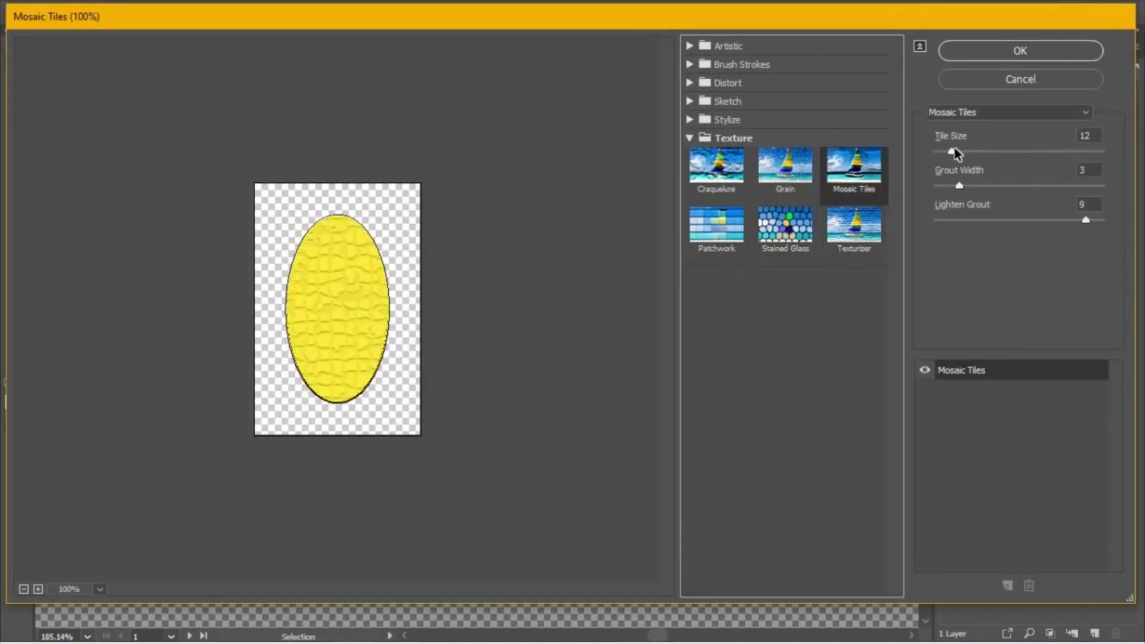
# Apply Mosaic Tiles to the belly patch with tile size 10, grout width 4 and lighten grout 9, and deselect it.
pyautogui.moveTo(1003, 155); pyautogui.dragTo(938, 168)
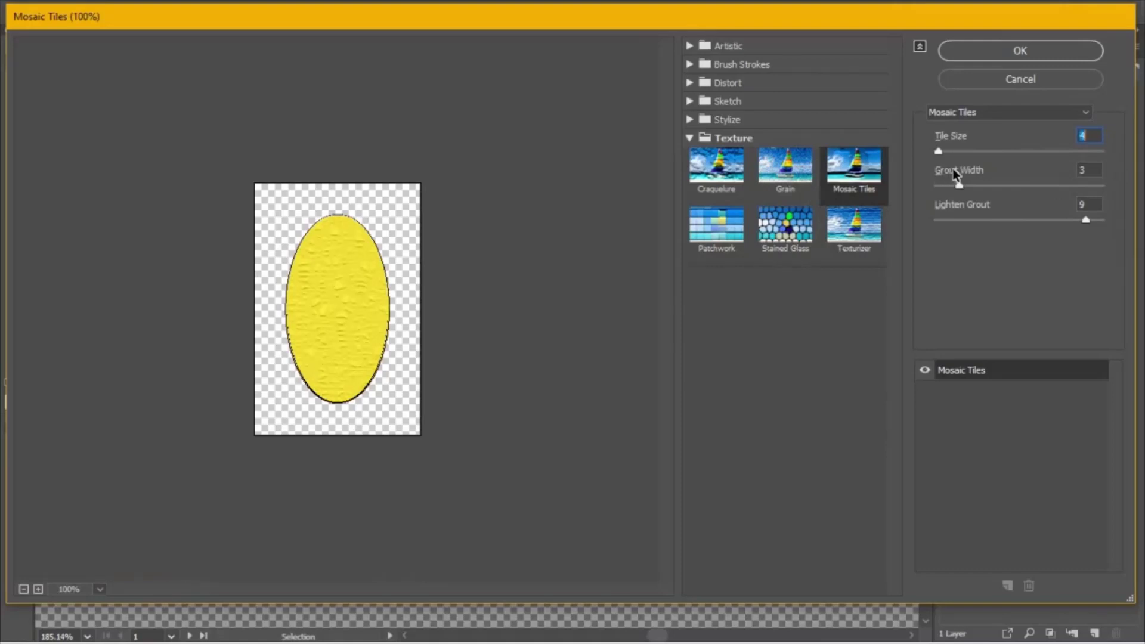
pyautogui.moveTo(960, 186); pyautogui.dragTo(977, 186)
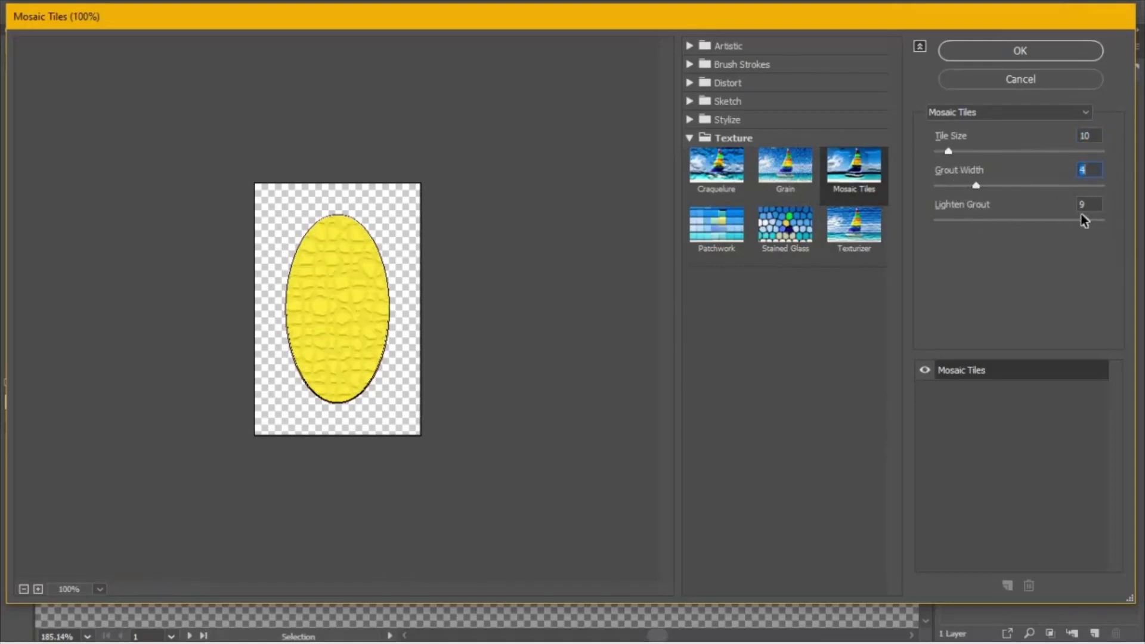
pyautogui.moveTo(1085, 220); pyautogui.dragTo(1043, 222)
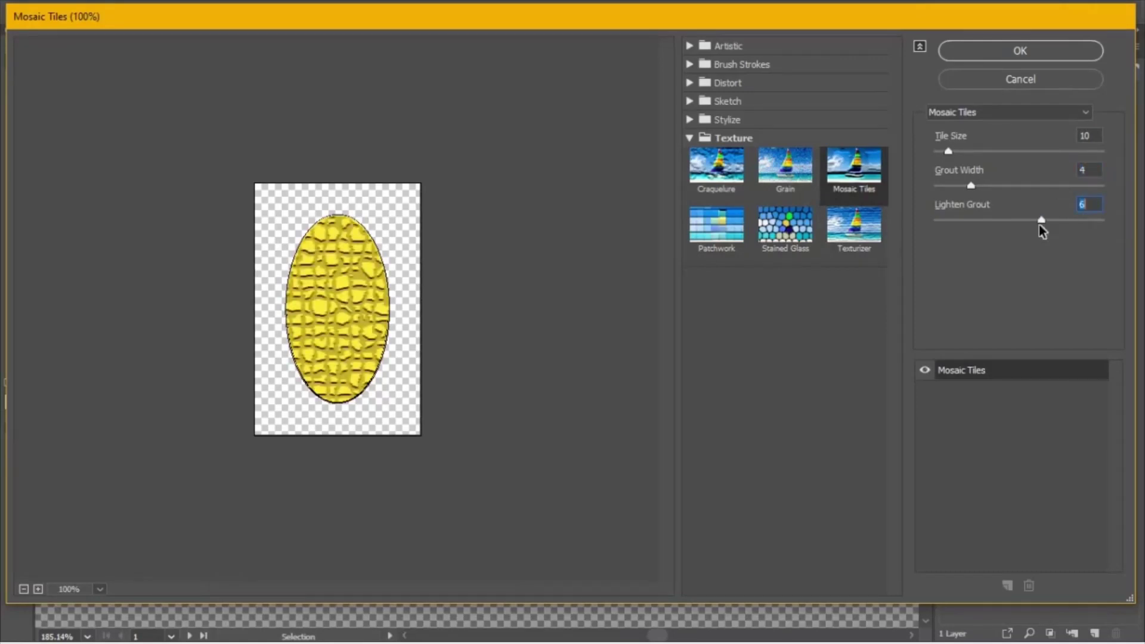
pyautogui.click(1083, 221)
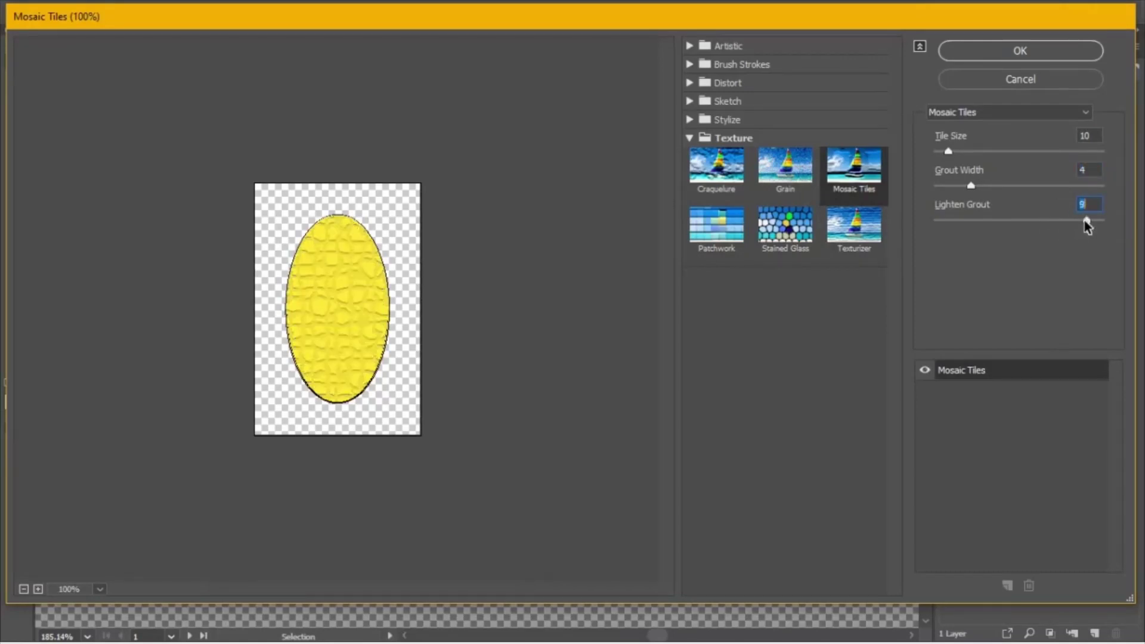
pyautogui.click(1031, 51)
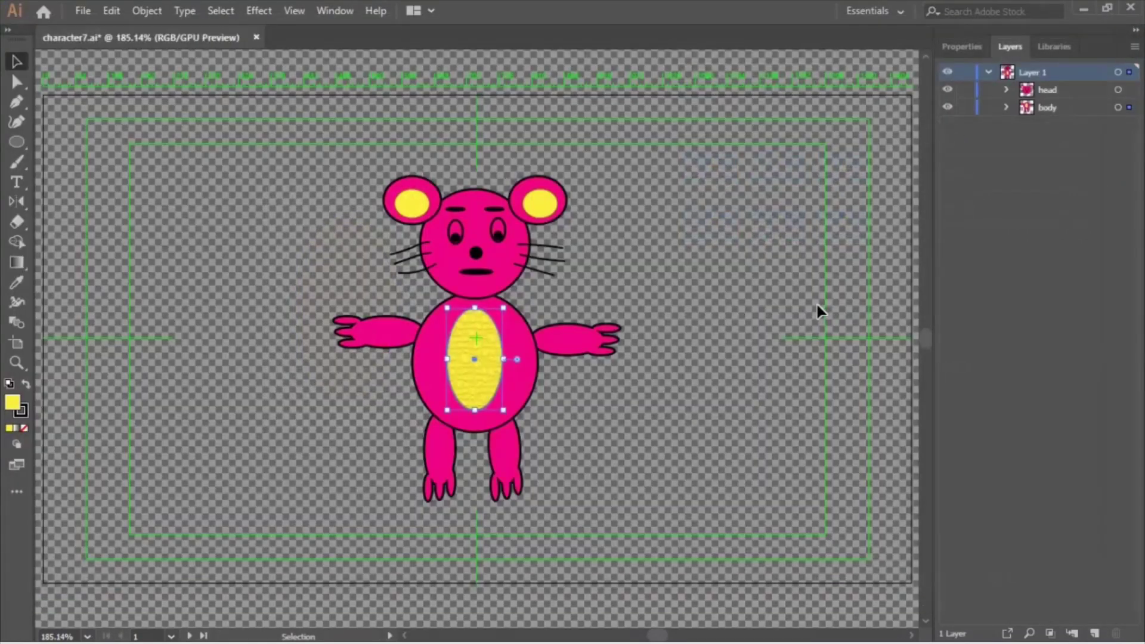
pyautogui.hotkey('ctrl', 'shift', 'a')
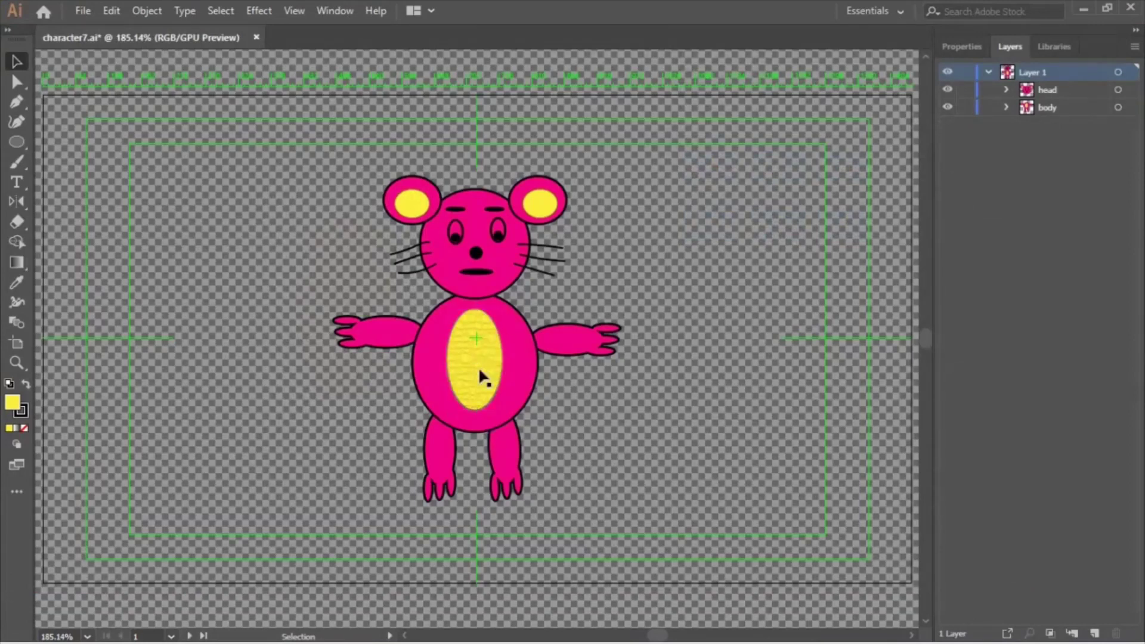
# Apply Mosaic Tiles with tile size 10, grout width 4 and lighten grout 9 to the yellow ellipse in each ear.
pyautogui.click(543, 207)
pyautogui.click(259, 11)
pyautogui.click(358, 263)
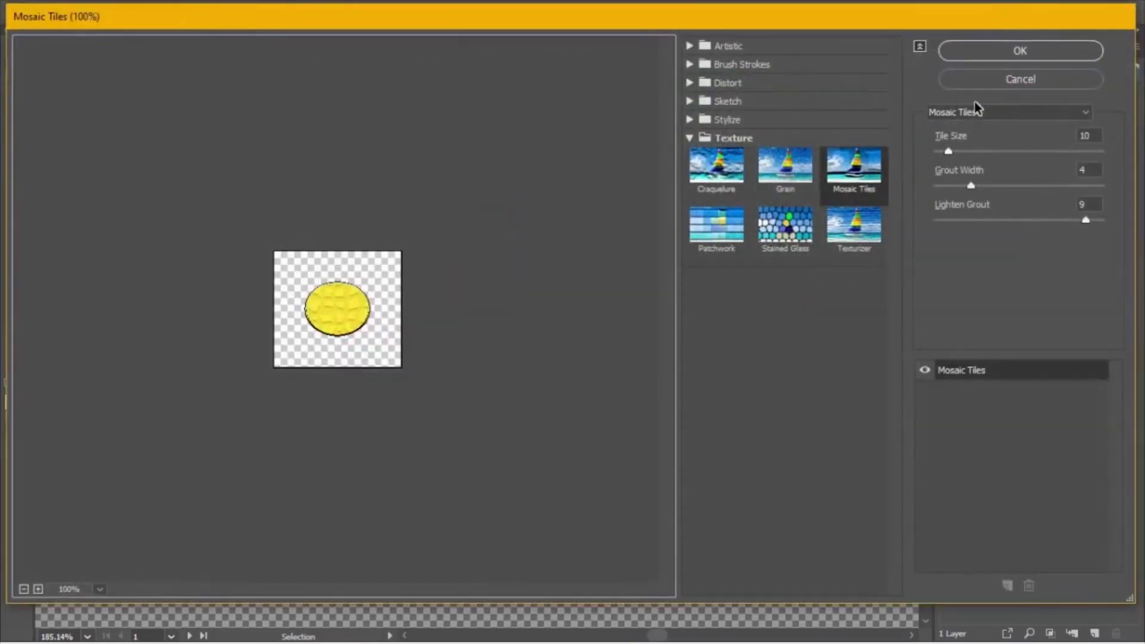
pyautogui.click(995, 52)
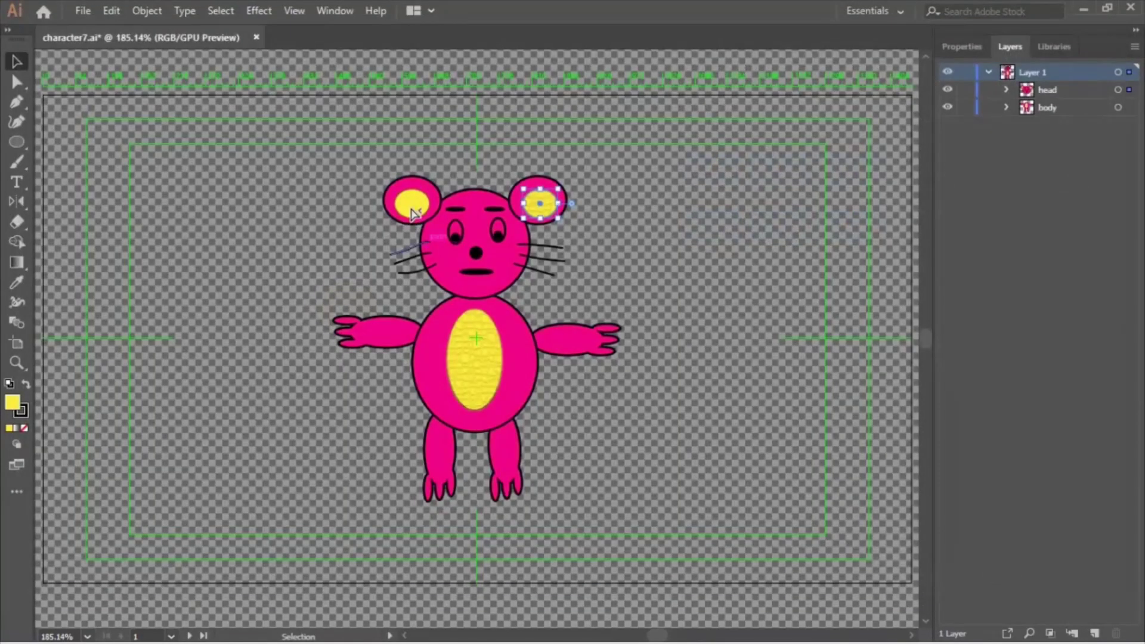
pyautogui.click(259, 10)
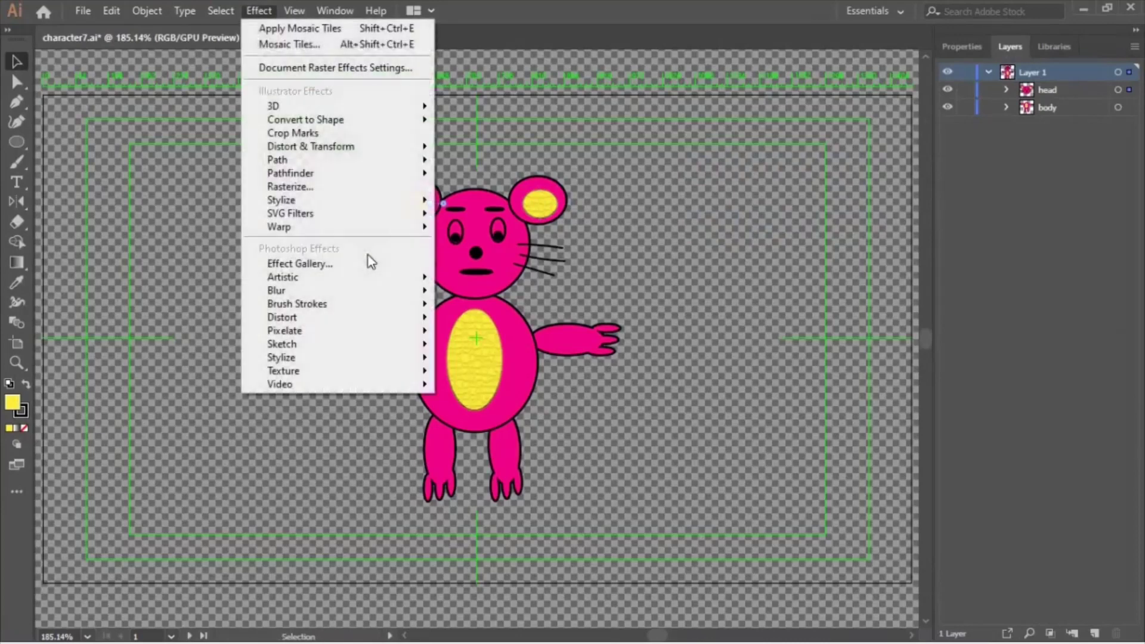
pyautogui.click(376, 272)
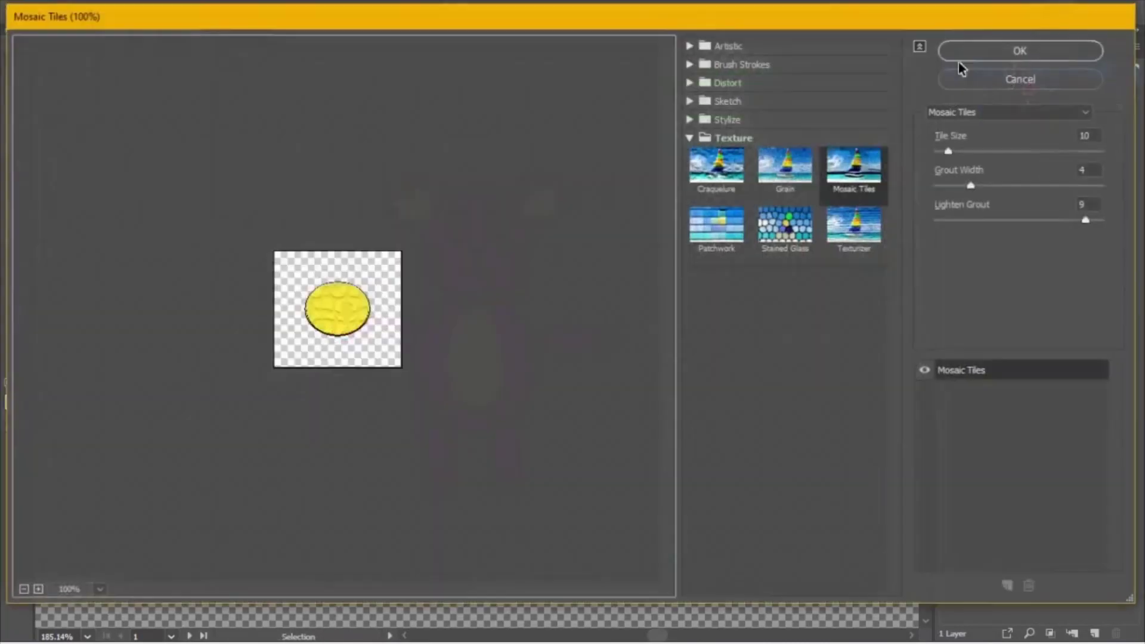
pyautogui.click(995, 57)
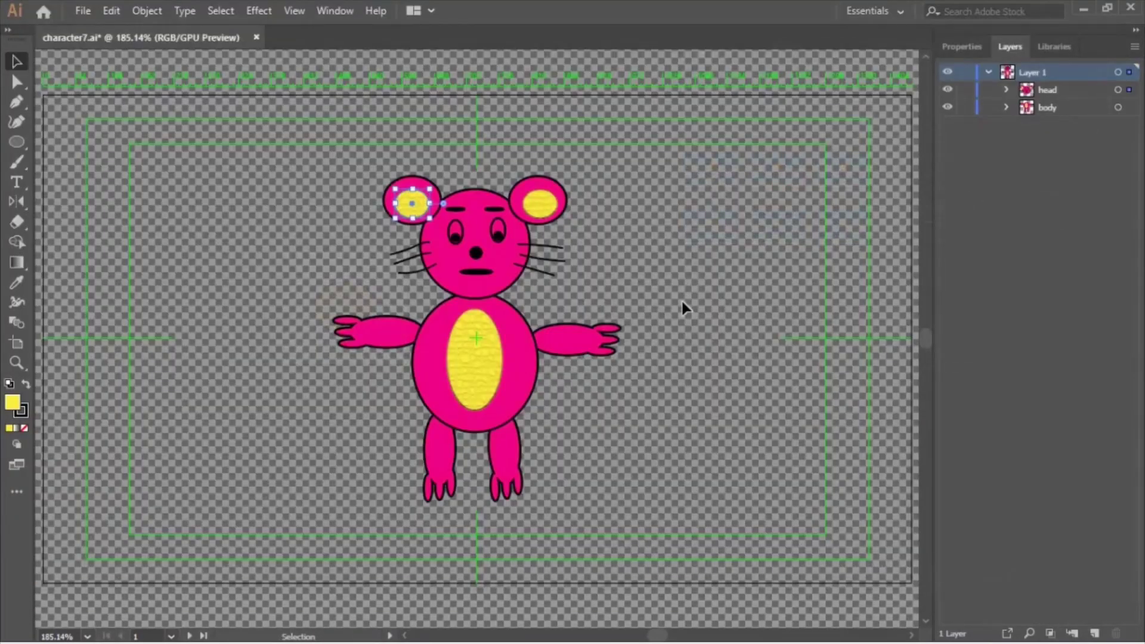
# Save the changes to the character7 document.
pyautogui.click(77, 11)
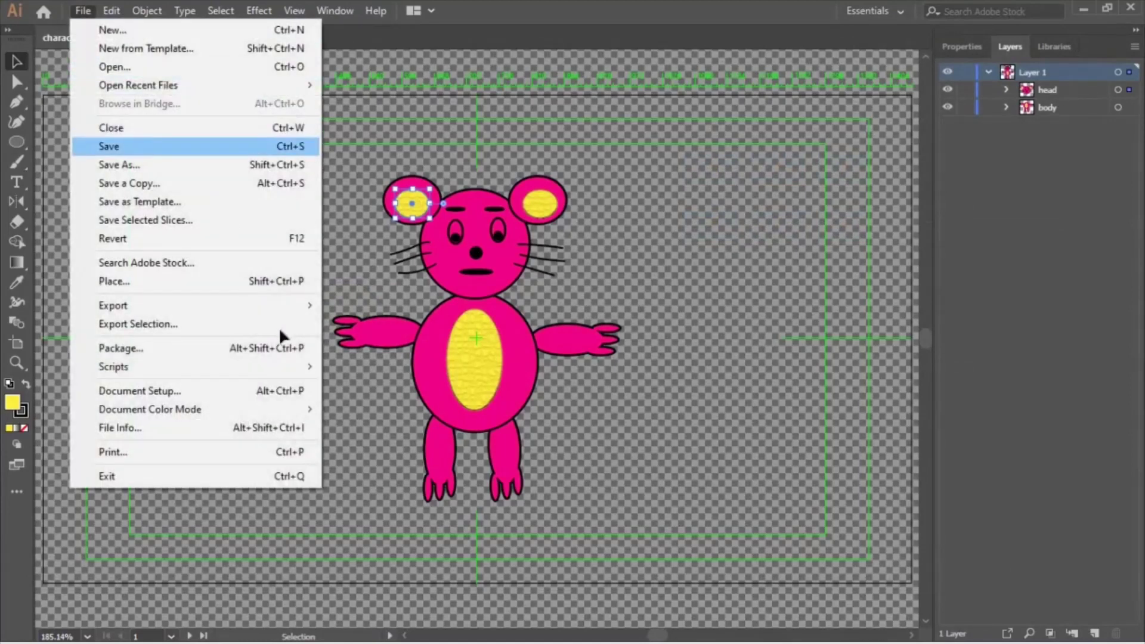